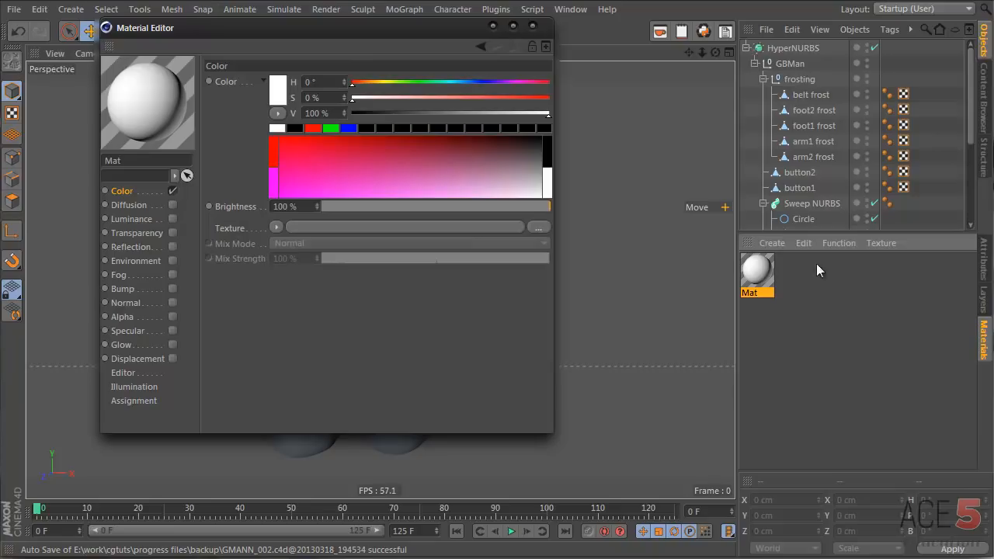
pyautogui.click(982, 260)
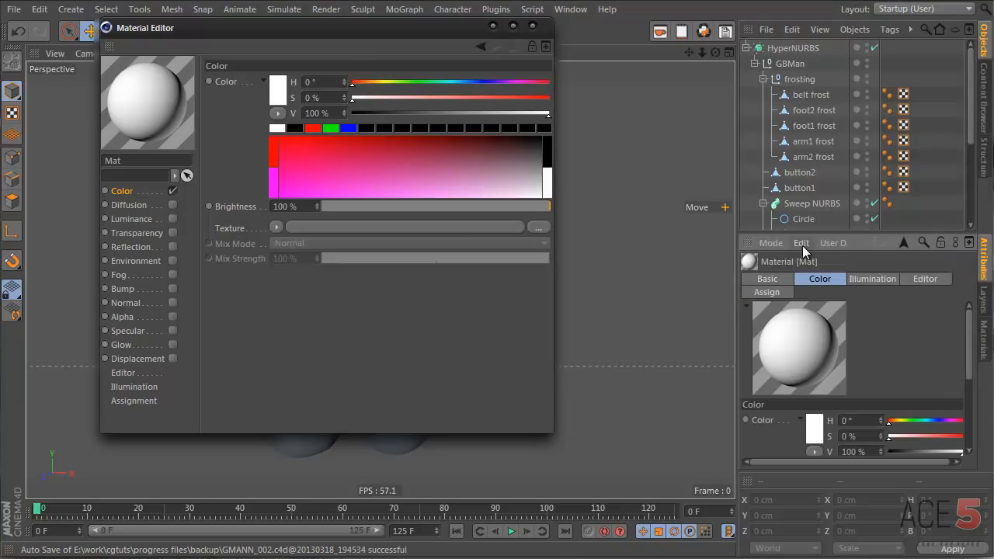
pyautogui.click(800, 243)
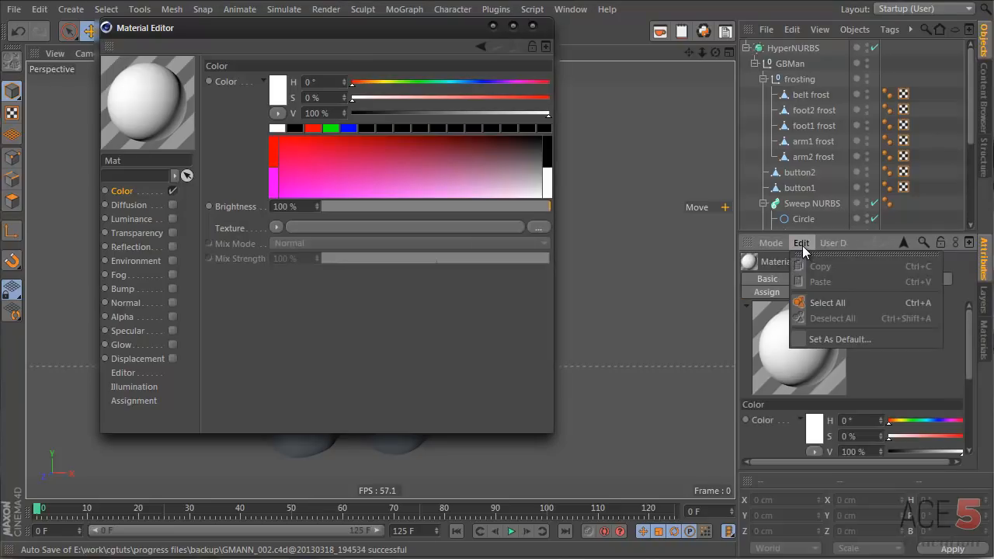
pyautogui.click(893, 378)
pyautogui.click(982, 340)
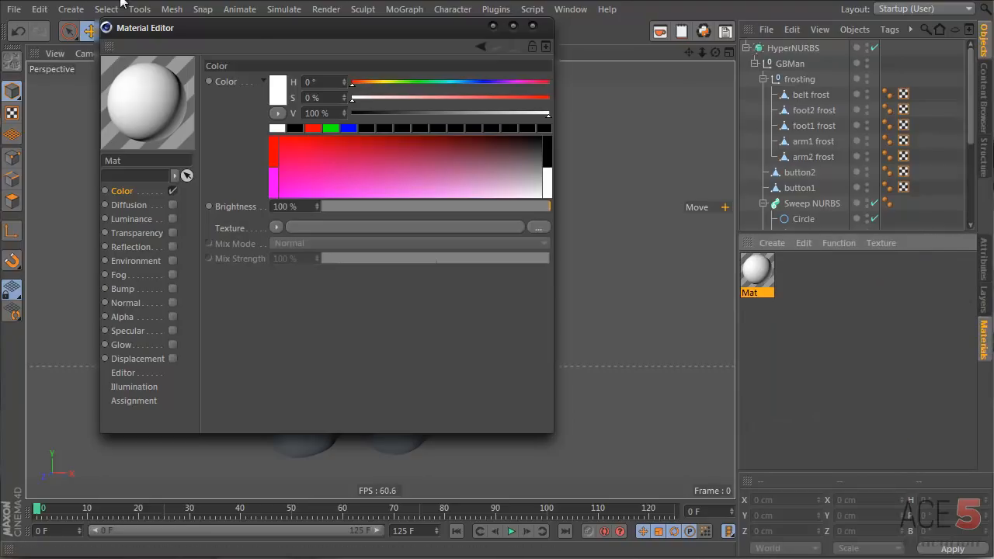
# Set the material's color to orange with hue 43° and saturation 100%, and apply it to the gingerbread man's body and arms.
pyautogui.moveTo(256, 31); pyautogui.dragTo(327, 91)
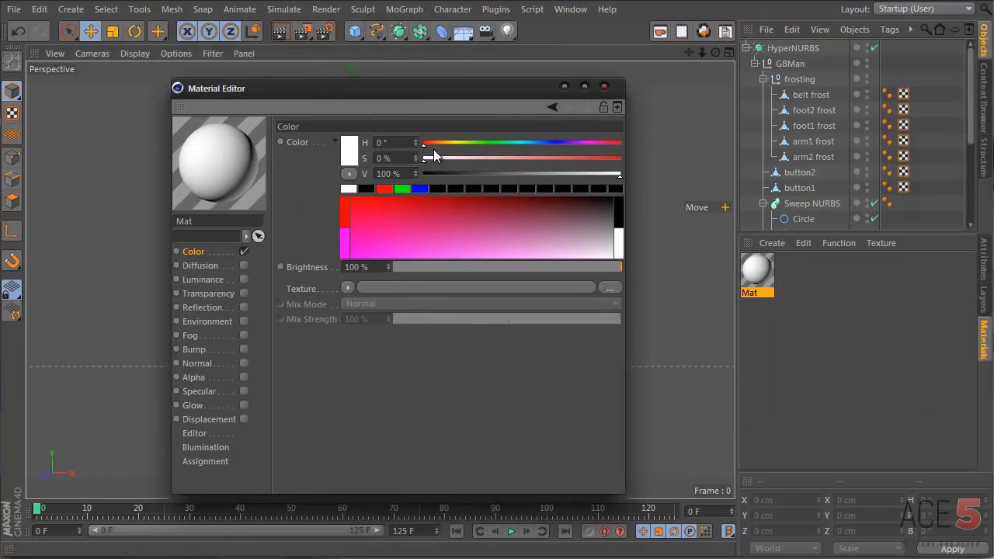
pyautogui.moveTo(447, 145); pyautogui.dragTo(764, 158)
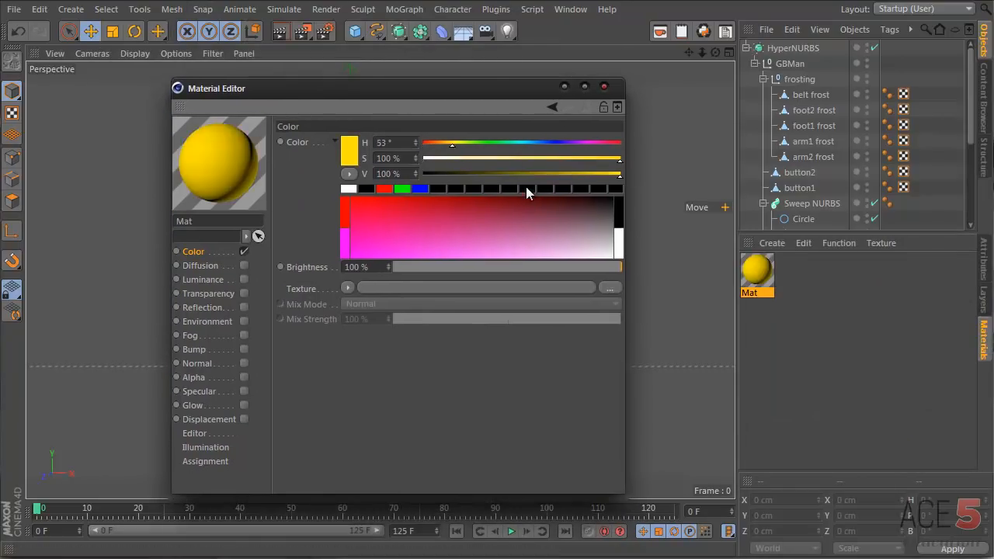
pyautogui.moveTo(451, 144); pyautogui.dragTo(447, 144)
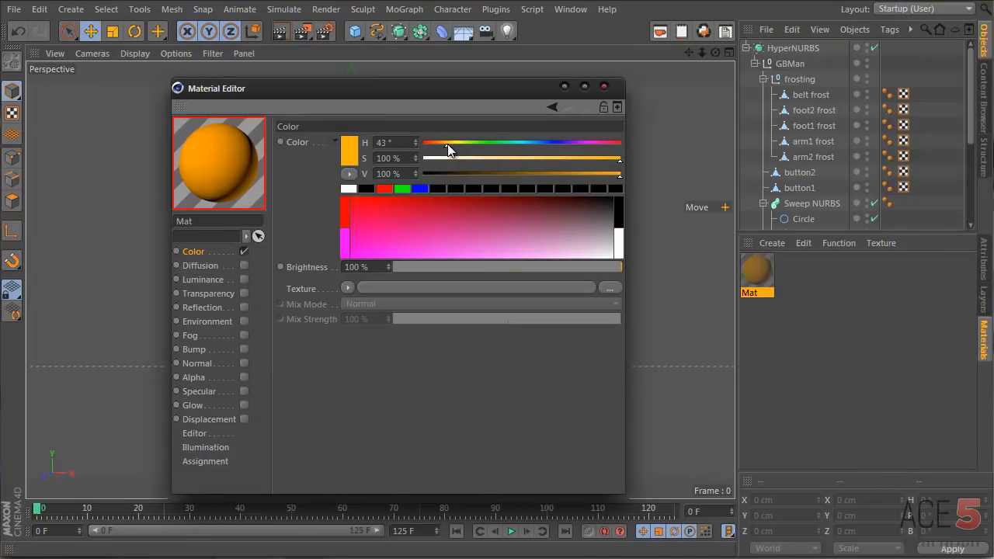
pyautogui.click(604, 86)
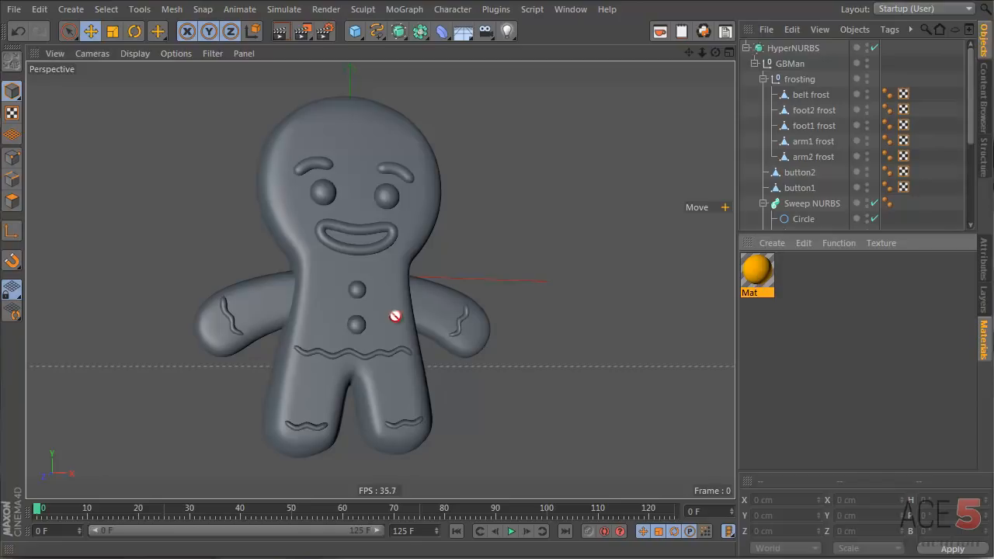
pyautogui.moveTo(395, 315); pyautogui.dragTo(427, 287)
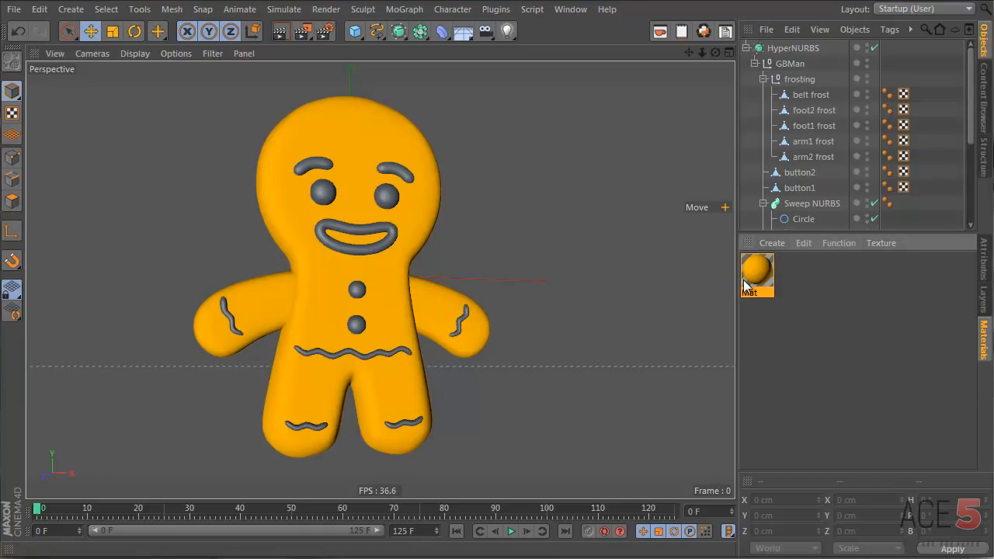
# Duplicate the orange material and recolor one copy light blue with hue 201° and saturation 57%.
pyautogui.hotkey('ctrl', 'v')
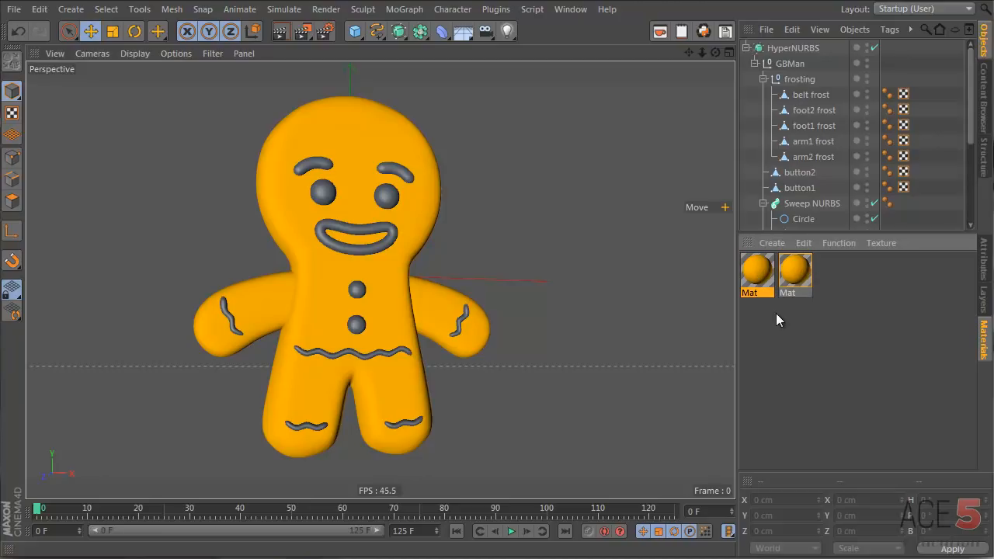
pyautogui.doubleClick(757, 272)
pyautogui.moveTo(396, 51); pyautogui.dragTo(600, 77)
pyautogui.click(663, 131)
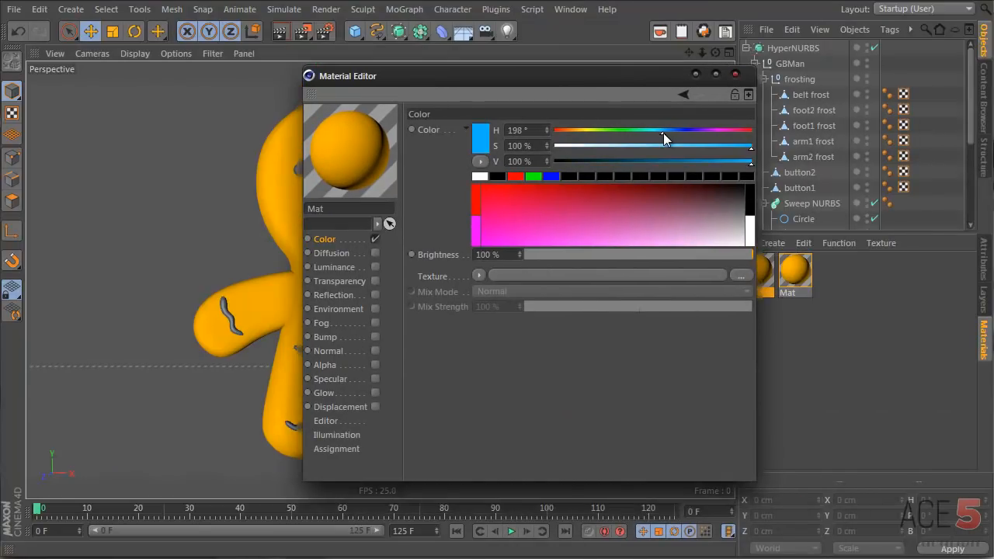
pyautogui.click(667, 145)
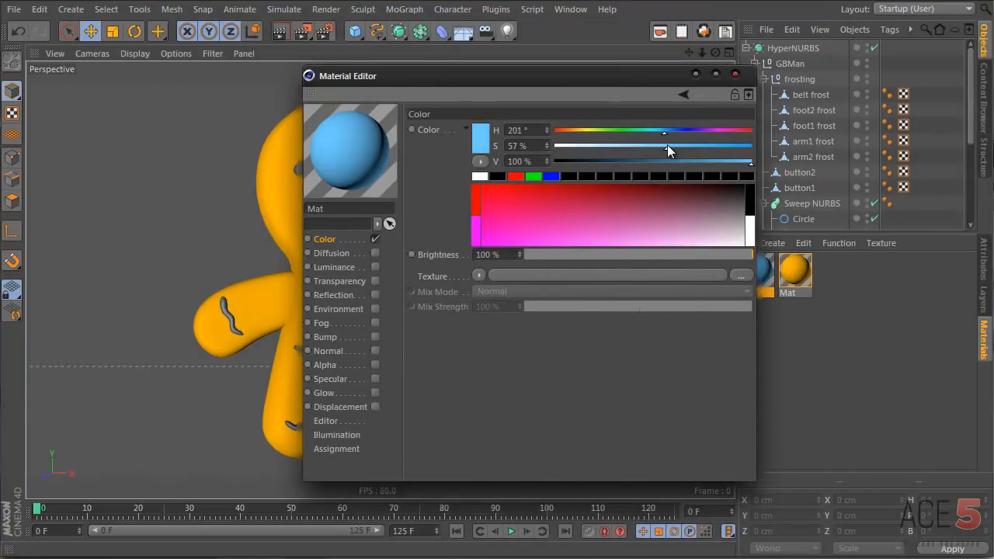
pyautogui.moveTo(683, 75); pyautogui.dragTo(603, 163)
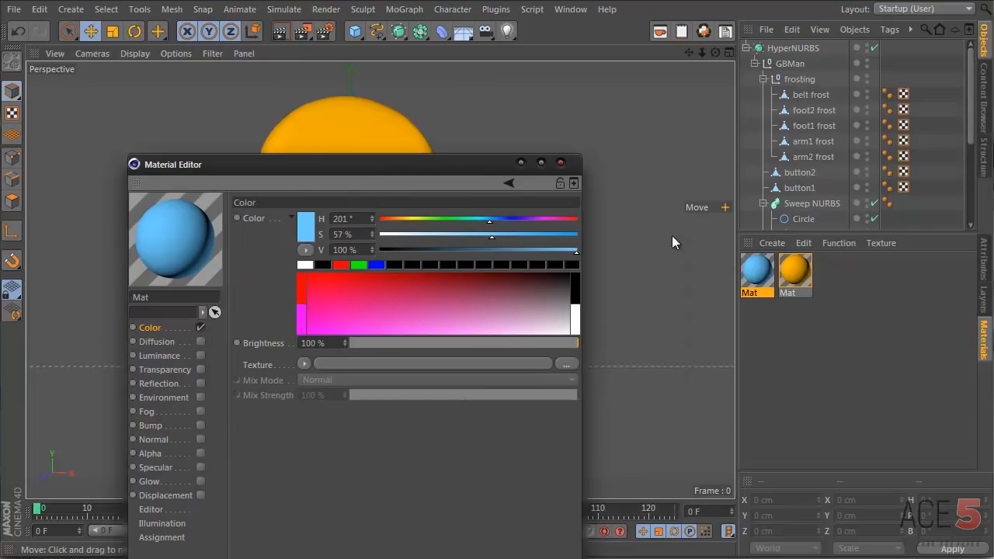
# Duplicate the blue material and recolor one copy red with hue 342° and saturation 100%.
pyautogui.click(753, 275)
pyautogui.hotkey('ctrl', 'c')
pyautogui.hotkey('ctrl', 'v')
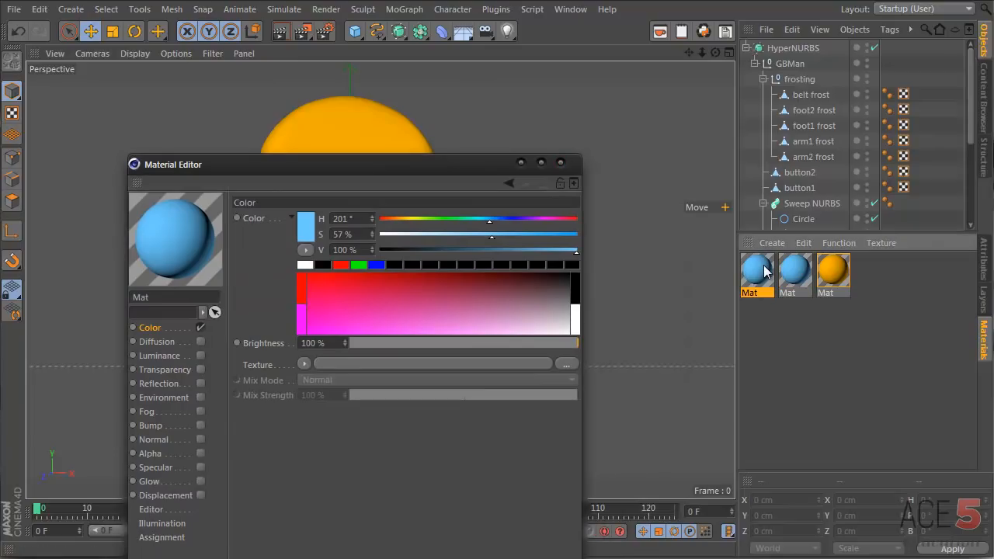
pyautogui.moveTo(401, 218); pyautogui.dragTo(567, 222)
pyautogui.moveTo(491, 235); pyautogui.dragTo(580, 237)
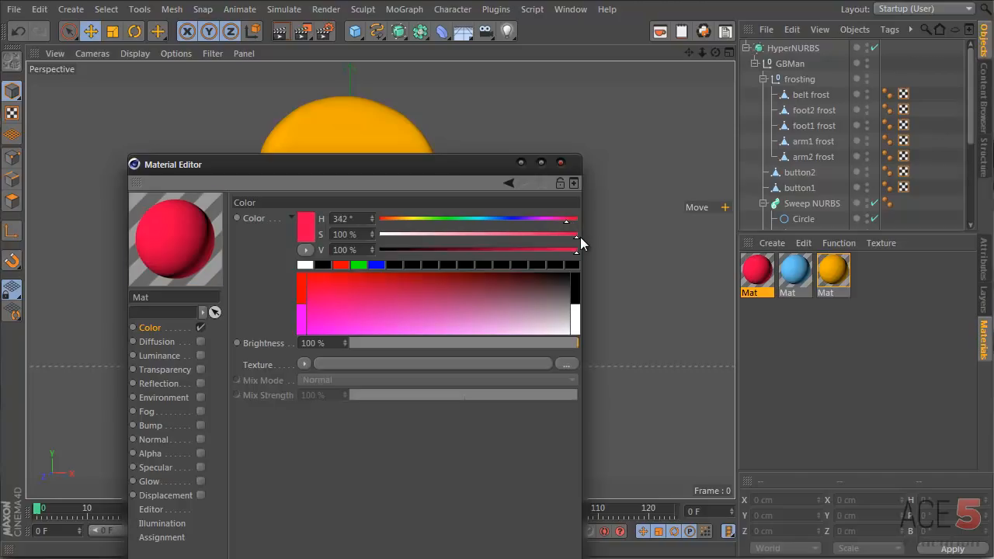
# Duplicate the red material and turn one copy white by setting its saturation to 0%.
pyautogui.click(759, 274)
pyautogui.hotkey('ctrl', 'c')
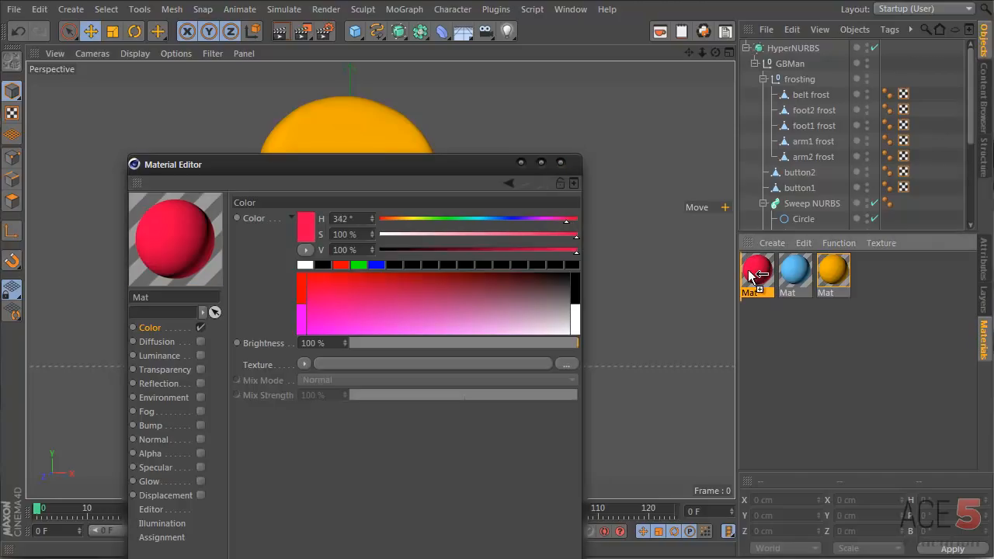
pyautogui.hotkey('ctrl', 'v')
pyautogui.moveTo(476, 237); pyautogui.dragTo(375, 193)
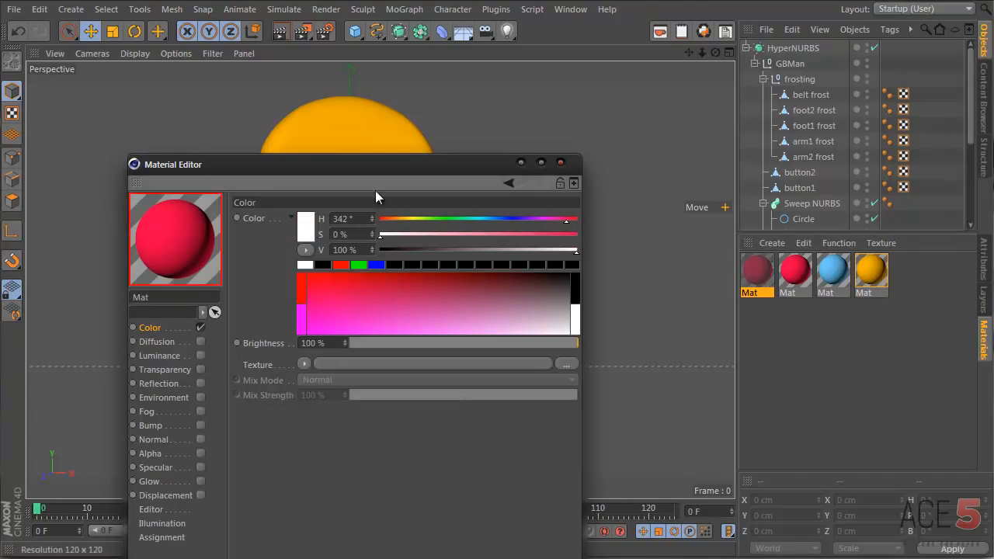
# Duplicate the white material, recolor one copy purple with hue 282° and saturation 100%, and close the material editor.
pyautogui.click(757, 270)
pyautogui.hotkey('ctrl', 'c')
pyautogui.hotkey('ctrl', 'v')
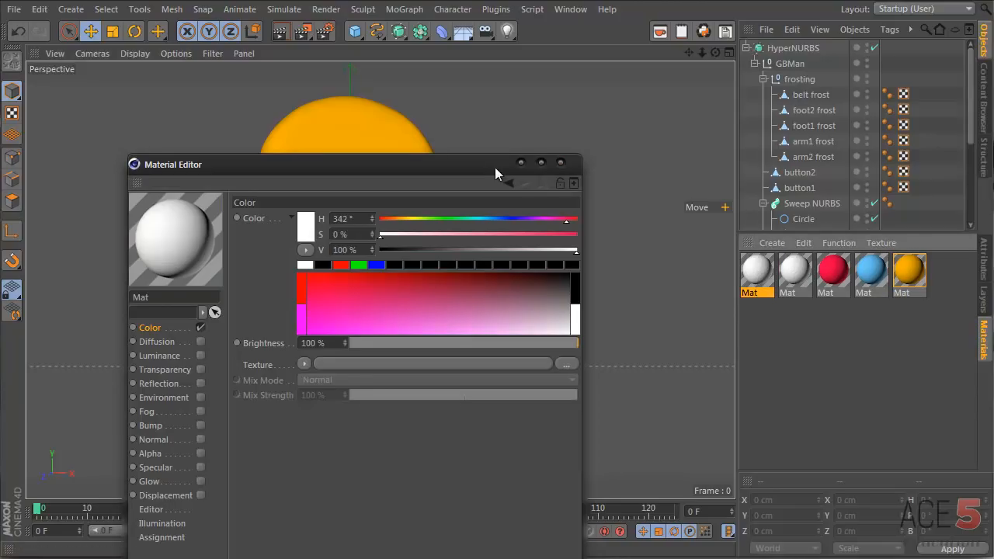
pyautogui.moveTo(494, 164); pyautogui.dragTo(438, 139)
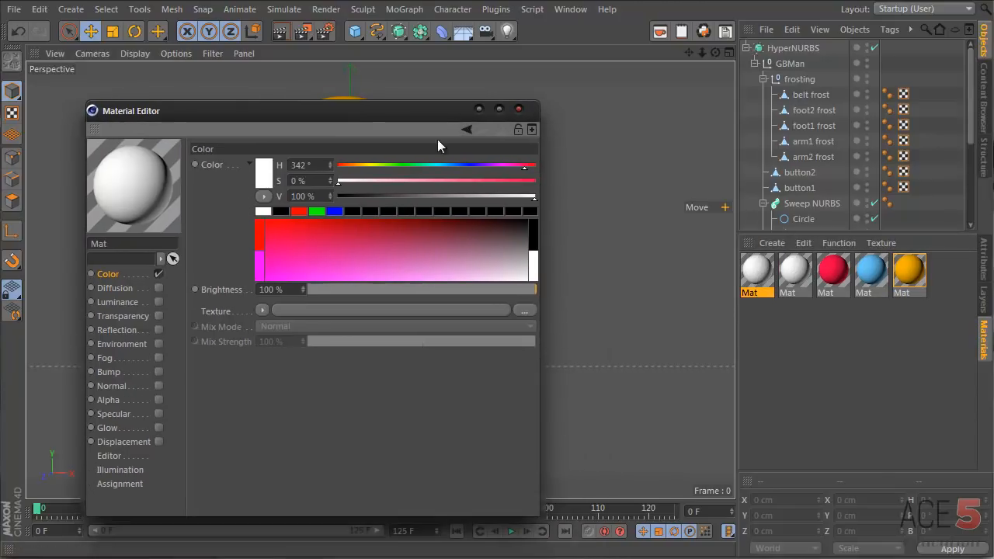
pyautogui.click(491, 165)
pyautogui.moveTo(473, 180); pyautogui.dragTo(596, 188)
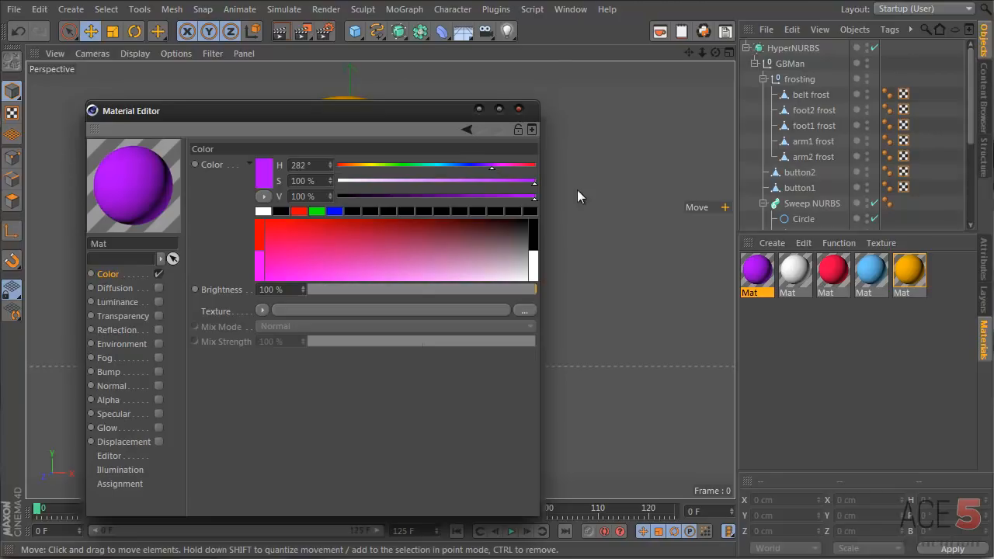
pyautogui.click(519, 108)
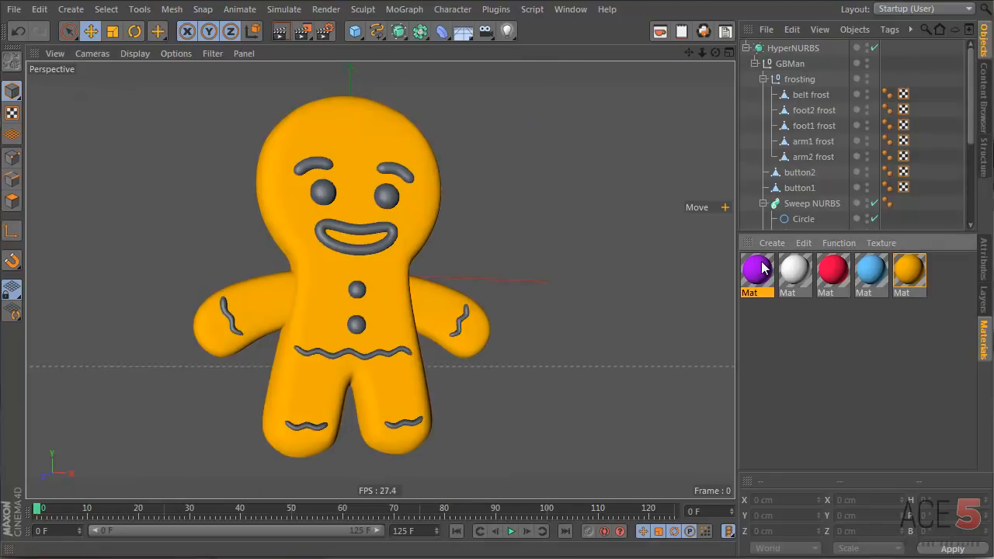
# Assign the purple material to both buttons, the white one to the eyes and the light blue one to the eyebrows.
pyautogui.moveTo(767, 248); pyautogui.dragTo(805, 174)
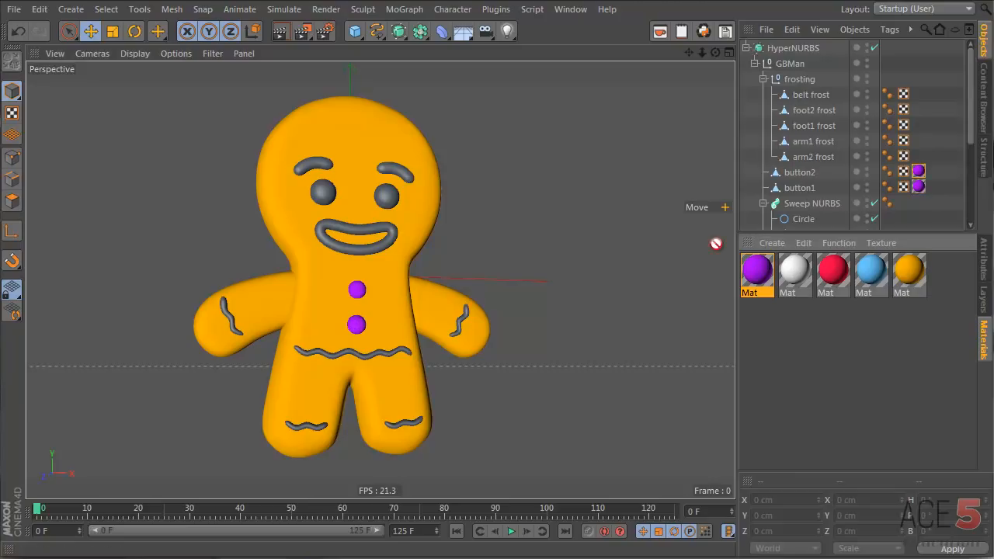
pyautogui.moveTo(321, 190); pyautogui.dragTo(321, 191)
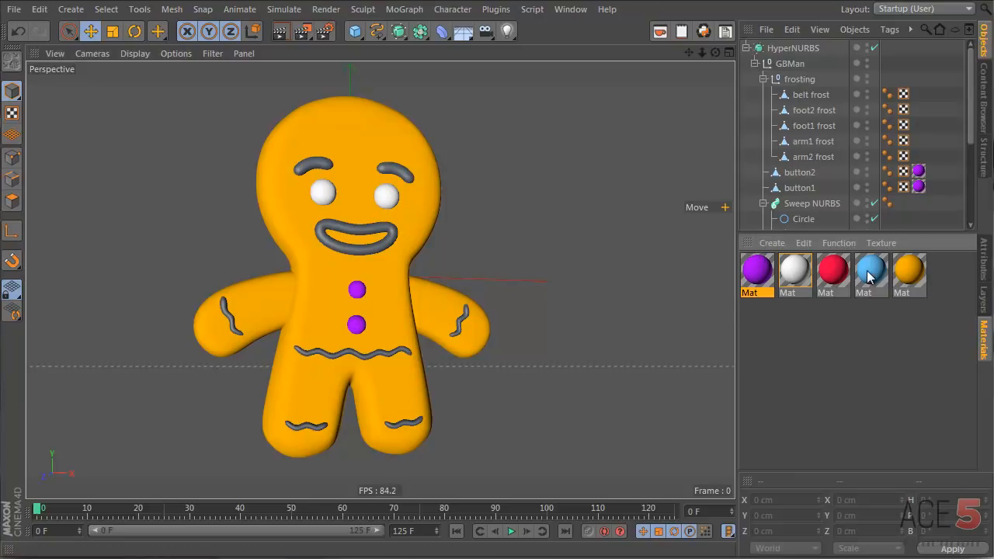
pyautogui.moveTo(275, 159); pyautogui.dragTo(319, 165)
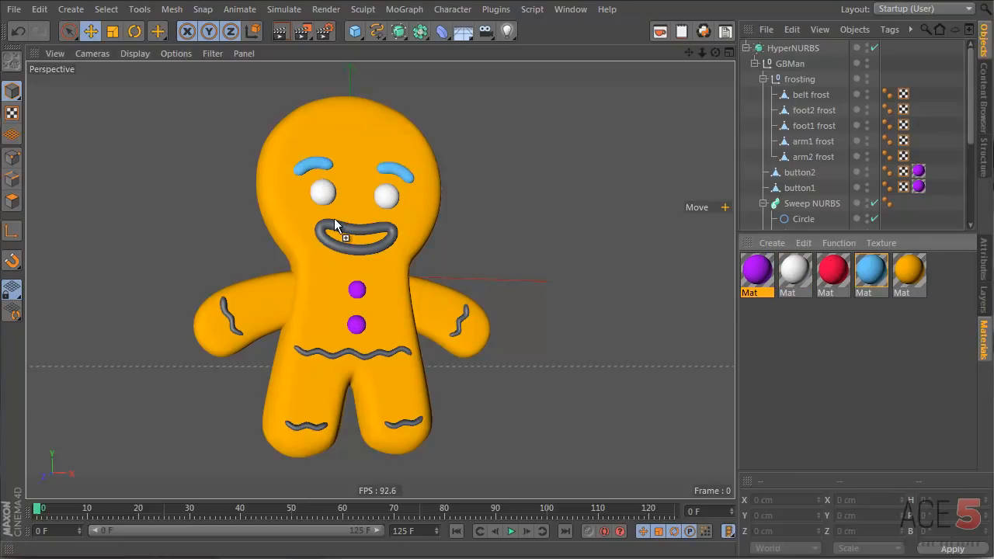
# Apply the red material to the mouth's Sweep NURBS object.
pyautogui.moveTo(334, 218); pyautogui.dragTo(340, 225)
pyautogui.hotkey('ctrl', 'z')
pyautogui.click(356, 225)
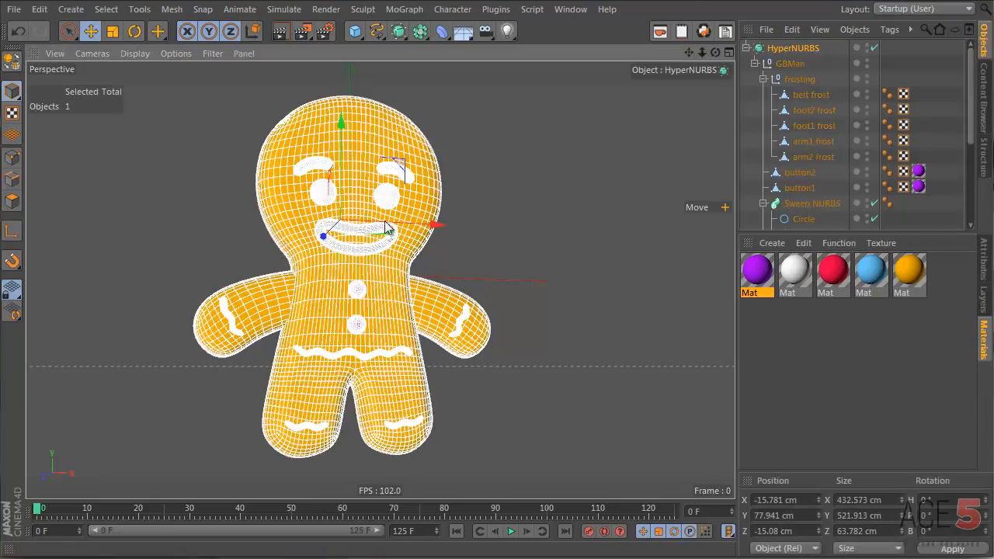
pyautogui.scroll(-5, 804, 96)
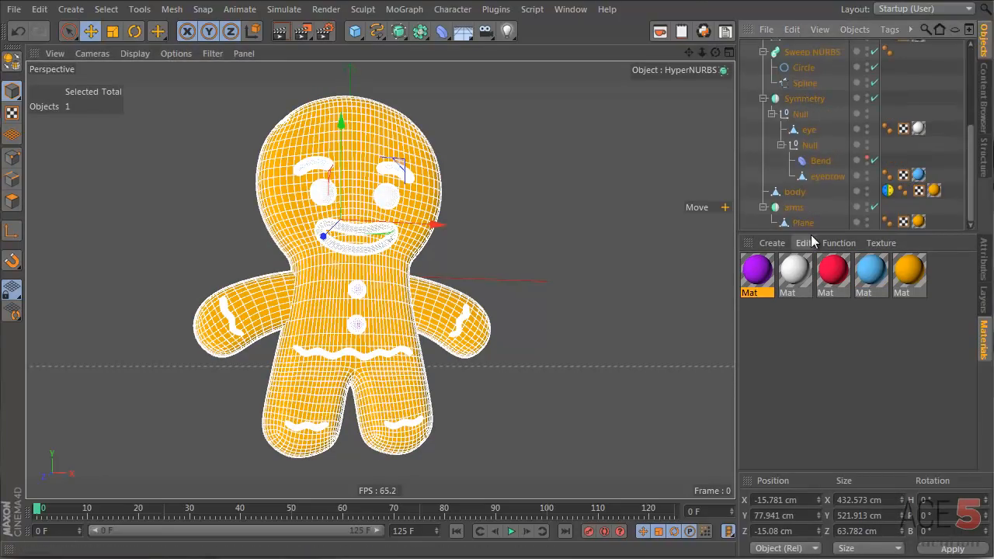
pyautogui.click(809, 52)
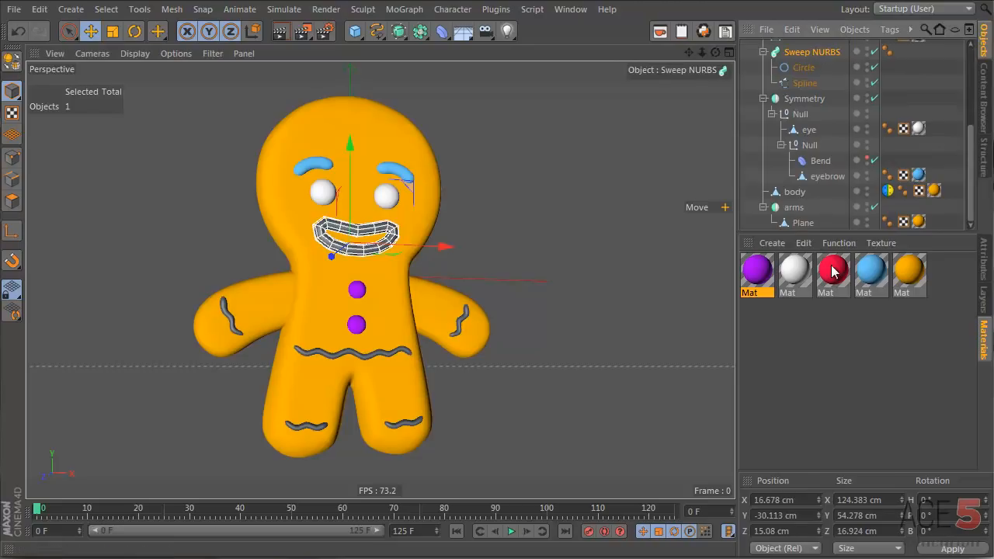
pyautogui.moveTo(833, 270); pyautogui.dragTo(808, 52)
pyautogui.scroll(5, 814, 128)
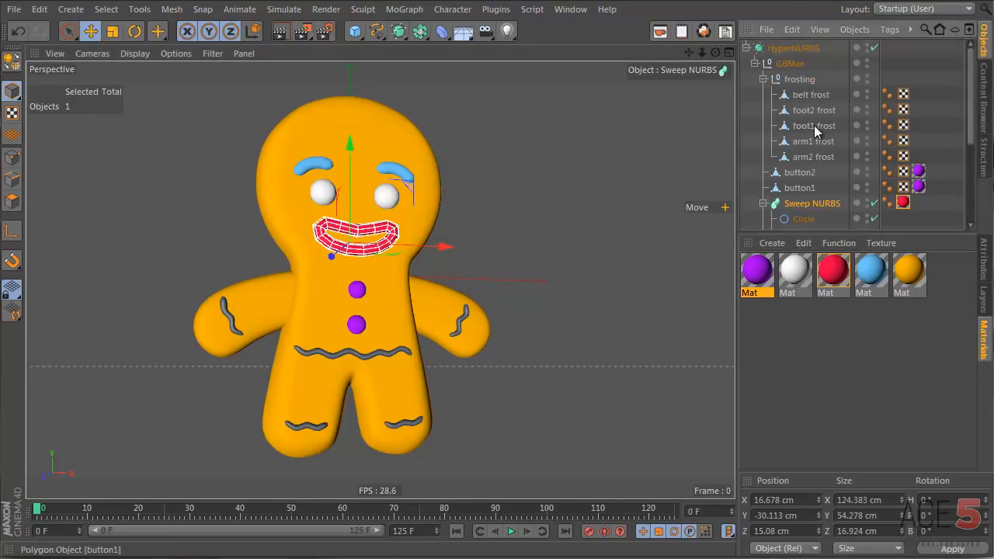
# Apply the white material to the frosting group so it covers all the frosting pieces, and clear the selection.
pyautogui.scroll(-3, 776, 136)
pyautogui.scroll(3, 769, 144)
pyautogui.click(797, 80)
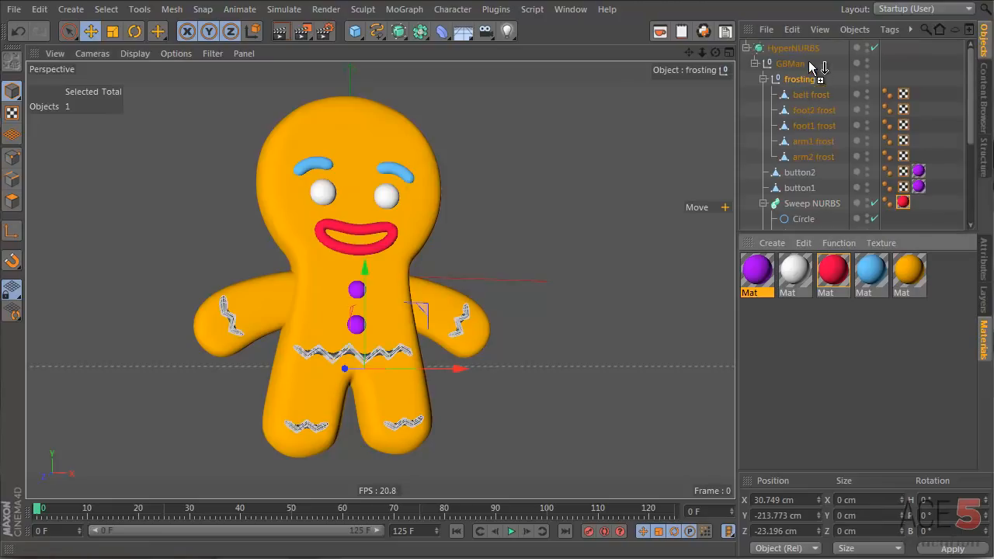
pyautogui.moveTo(811, 66); pyautogui.dragTo(807, 79)
pyautogui.click(614, 386)
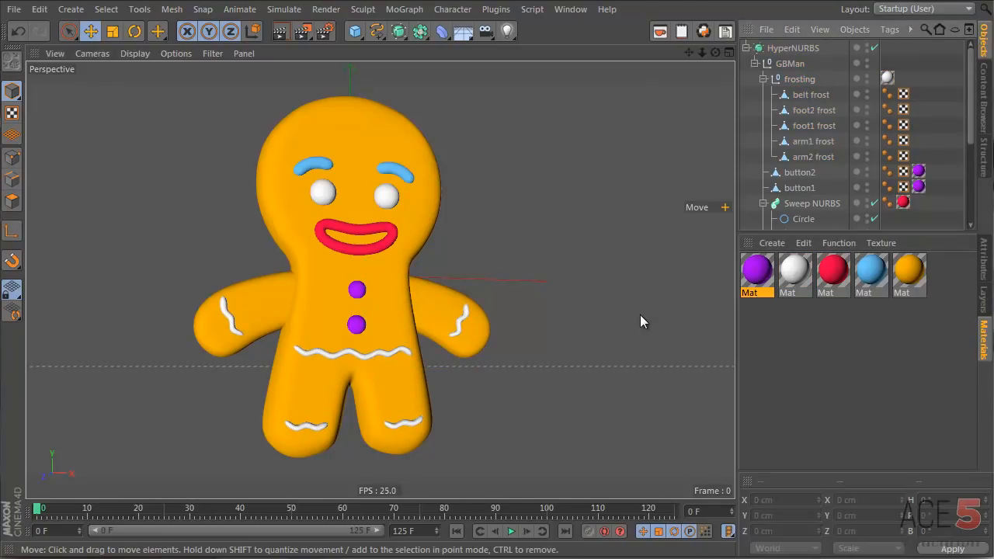
# Scale the upper peak points of the belt frost object along Y to about 29.5 cm.
pyautogui.keyDown('alt'); pyautogui.moveTo(346, 421); pyautogui.dragTo(390, 401, button='right'); pyautogui.keyUp('alt')
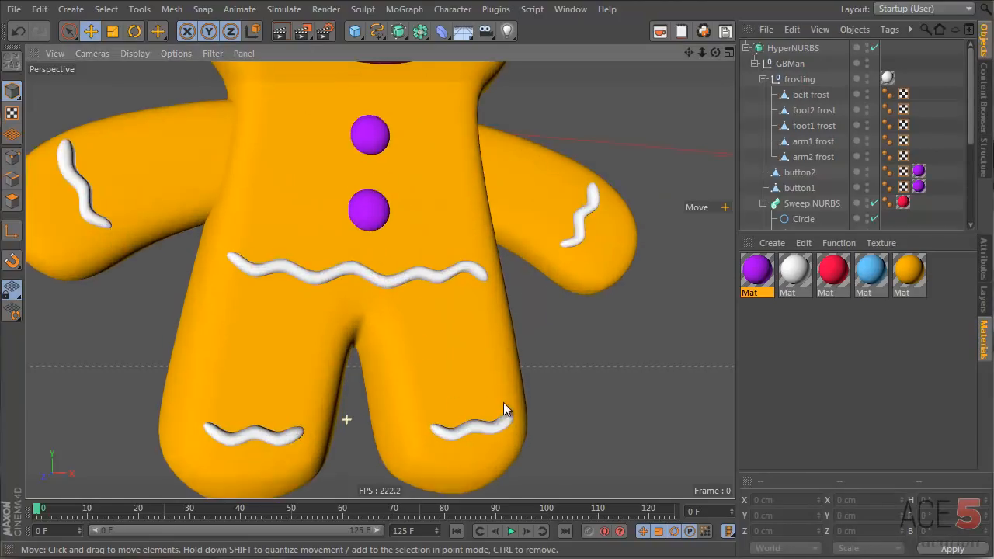
pyautogui.moveTo(346, 318)
pyautogui.keyDown('alt'); pyautogui.mouseDown()
pyautogui.moveTo(463, 348)
pyautogui.moveTo(348, 325)
pyautogui.mouseUp(); pyautogui.keyUp('alt')
pyautogui.keyDown('alt'); pyautogui.moveTo(348, 326); pyautogui.dragTo(520, 330, button='right'); pyautogui.keyUp('alt')
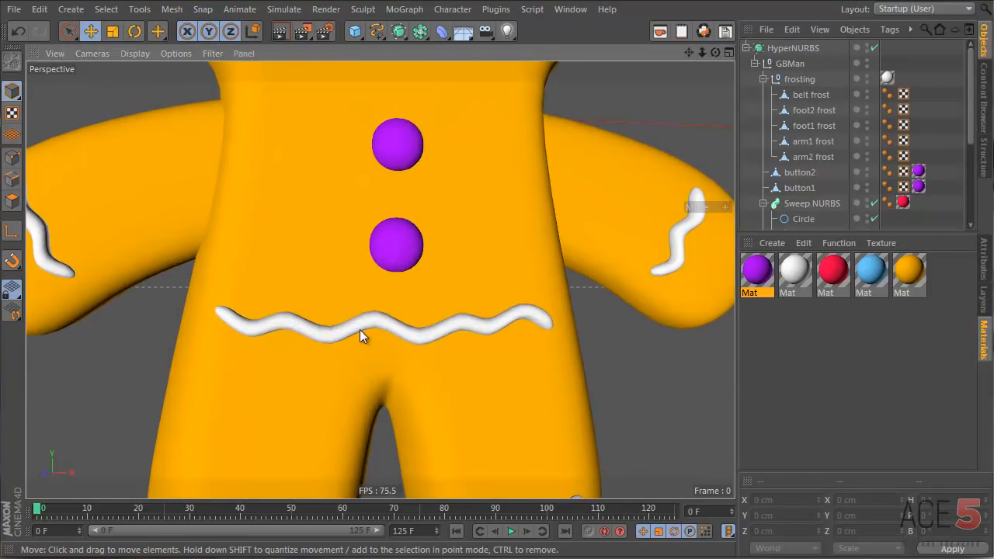
pyautogui.click(360, 329)
pyautogui.click(811, 95)
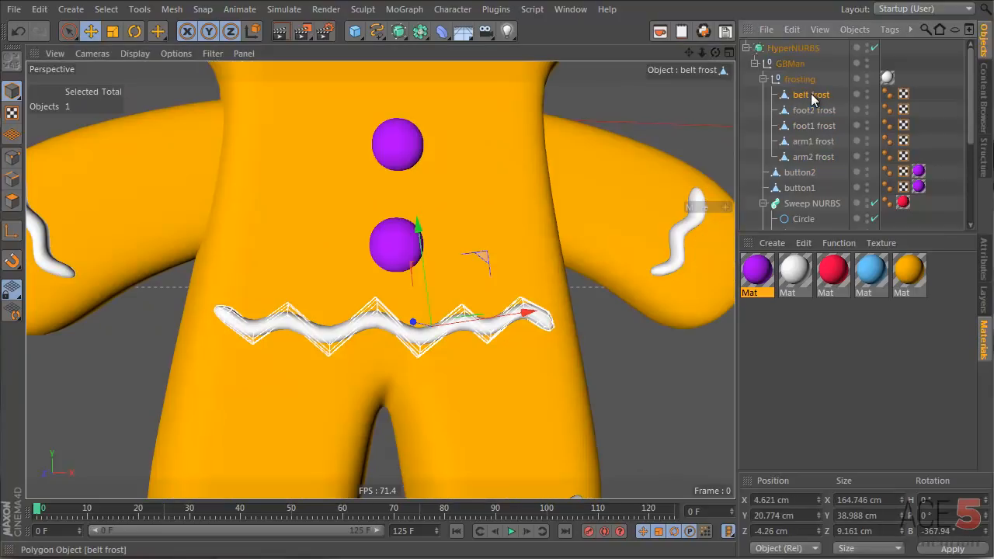
pyautogui.press('o')
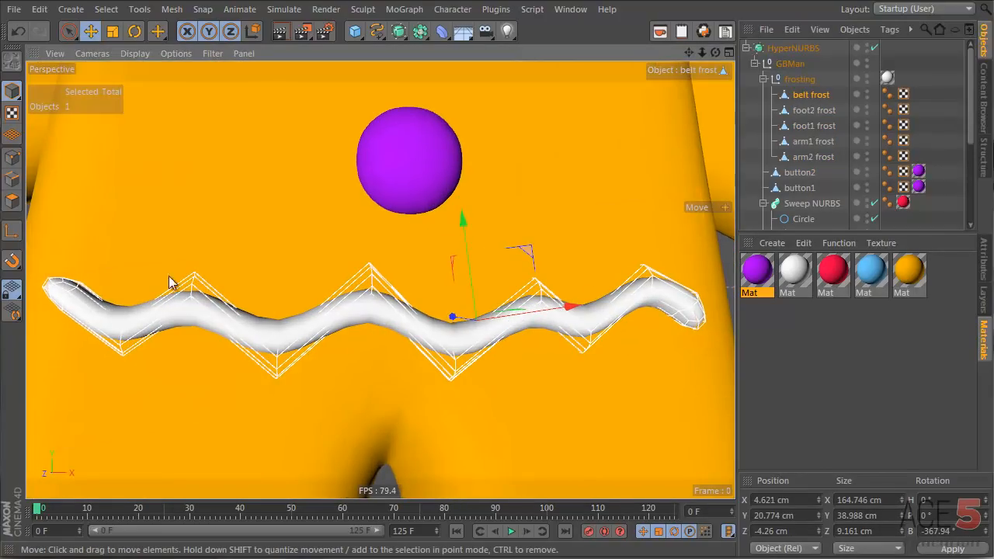
pyautogui.press('Return')
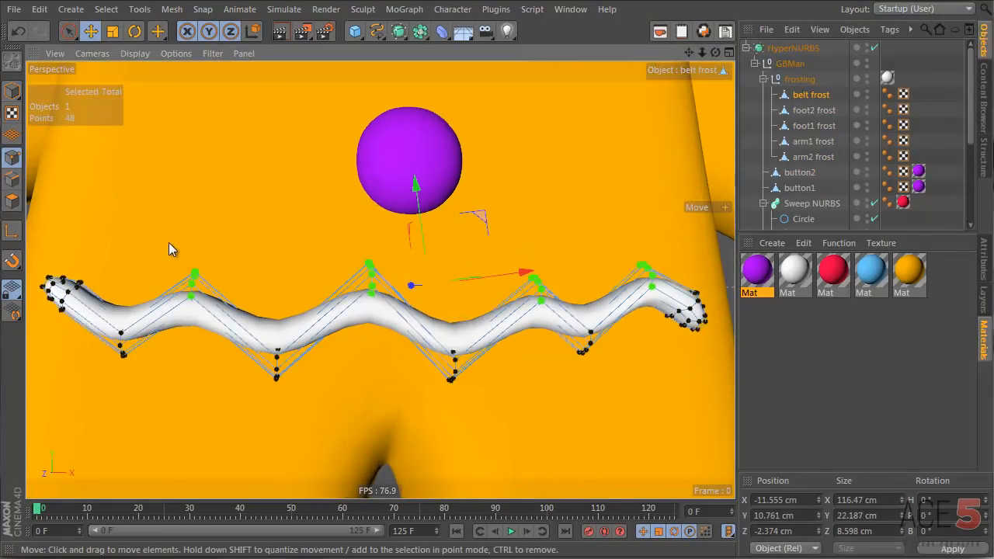
pyautogui.press('t')
pyautogui.moveTo(419, 230); pyautogui.dragTo(425, 216)
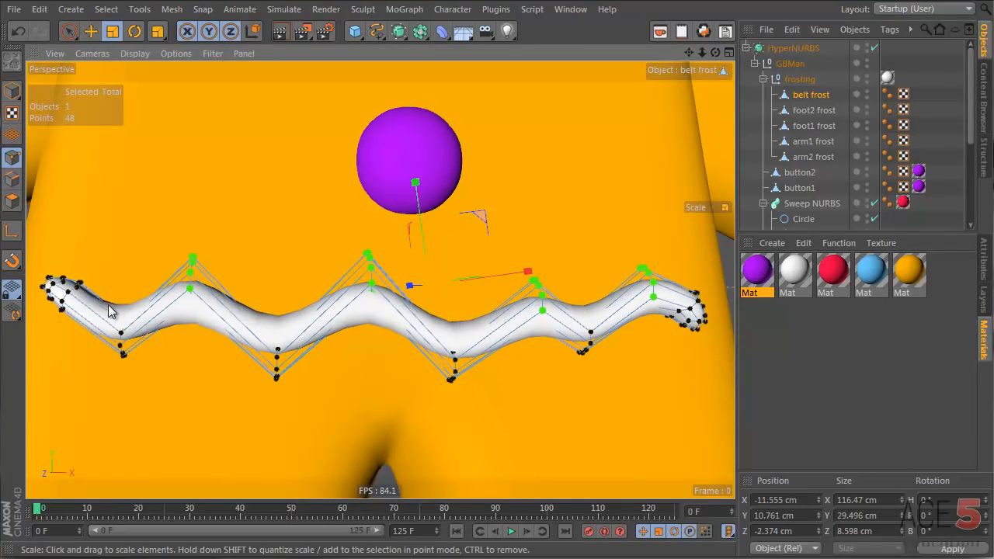
# Scale the lower valley points of the belt frost object along Y, return to model mode and clear the selection.
pyautogui.moveTo(137, 356); pyautogui.dragTo(136, 356)
pyautogui.keyDown('shift'); pyautogui.moveTo(237, 314); pyautogui.dragTo(312, 417); pyautogui.keyUp('shift')
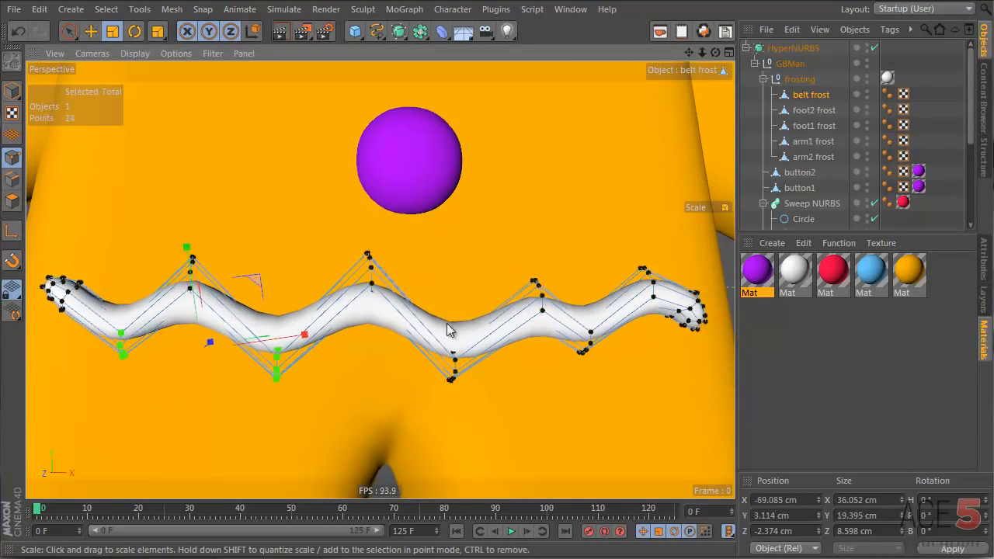
pyautogui.keyDown('shift'); pyautogui.moveTo(416, 320); pyautogui.dragTo(506, 426); pyautogui.keyUp('shift')
pyautogui.keyDown('shift'); pyautogui.moveTo(539, 289); pyautogui.dragTo(622, 391); pyautogui.keyUp('shift')
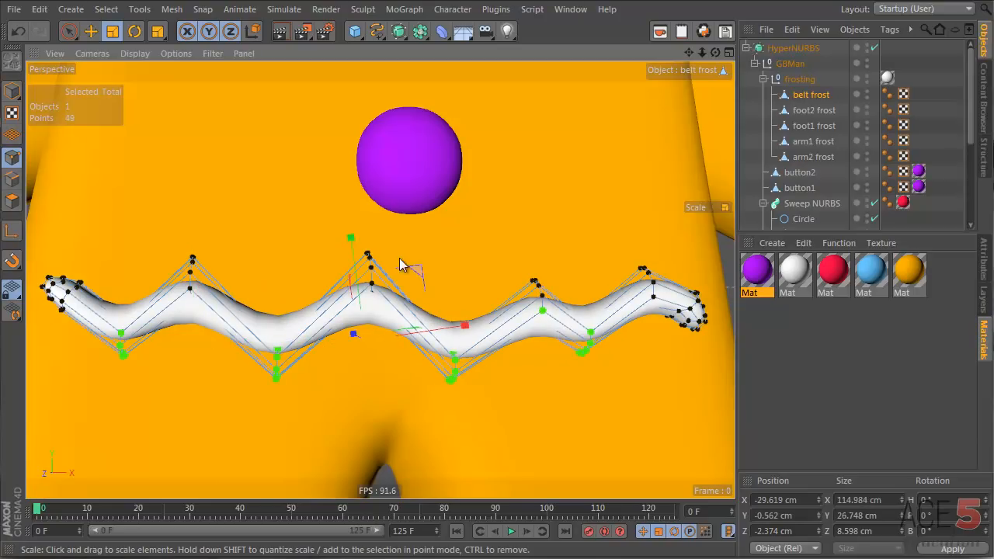
pyautogui.moveTo(349, 264); pyautogui.dragTo(415, 364)
pyautogui.keyDown('alt'); pyautogui.moveTo(432, 332); pyautogui.dragTo(288, 315, button='right'); pyautogui.keyUp('alt')
pyautogui.click(12, 91)
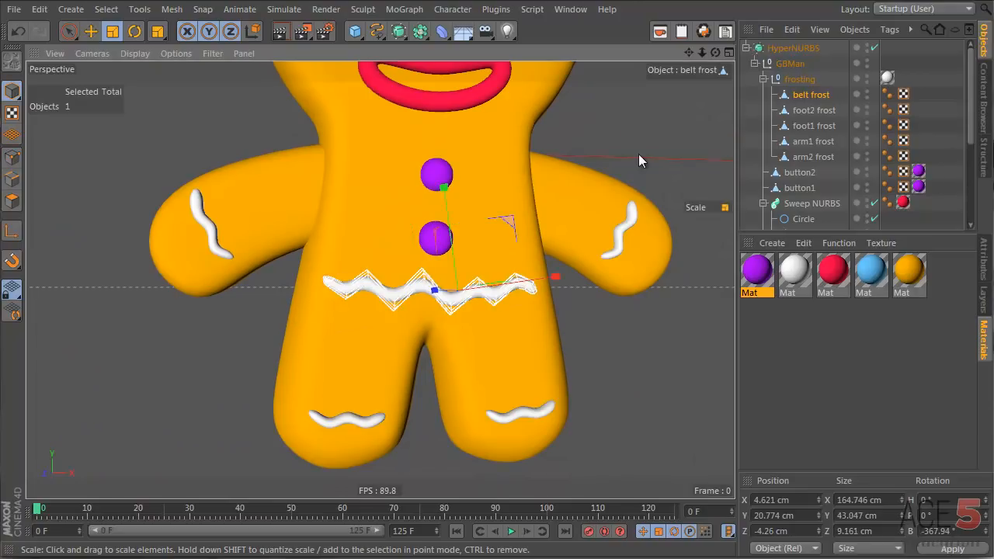
pyautogui.click(639, 153)
pyautogui.scroll(-3, 391, 328)
pyautogui.keyDown('alt'); pyautogui.moveTo(418, 297); pyautogui.dragTo(375, 328, button='middle'); pyautogui.keyUp('alt')
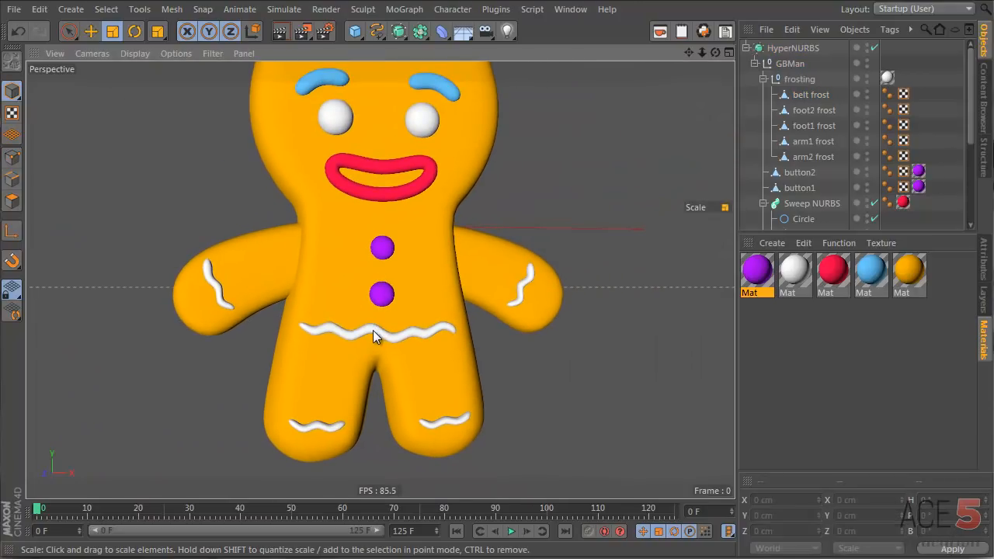
# Scale the belt frost object along Z to about 11.2 cm and deselect it.
pyautogui.keyDown('alt'); pyautogui.moveTo(348, 297); pyautogui.dragTo(402, 326); pyautogui.keyUp('alt')
pyautogui.click(351, 320)
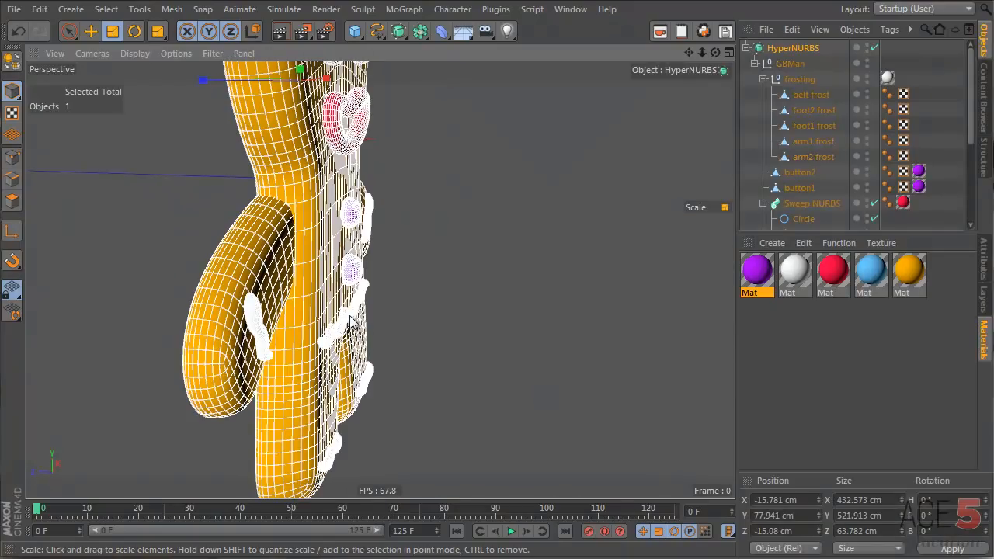
pyautogui.click(821, 95)
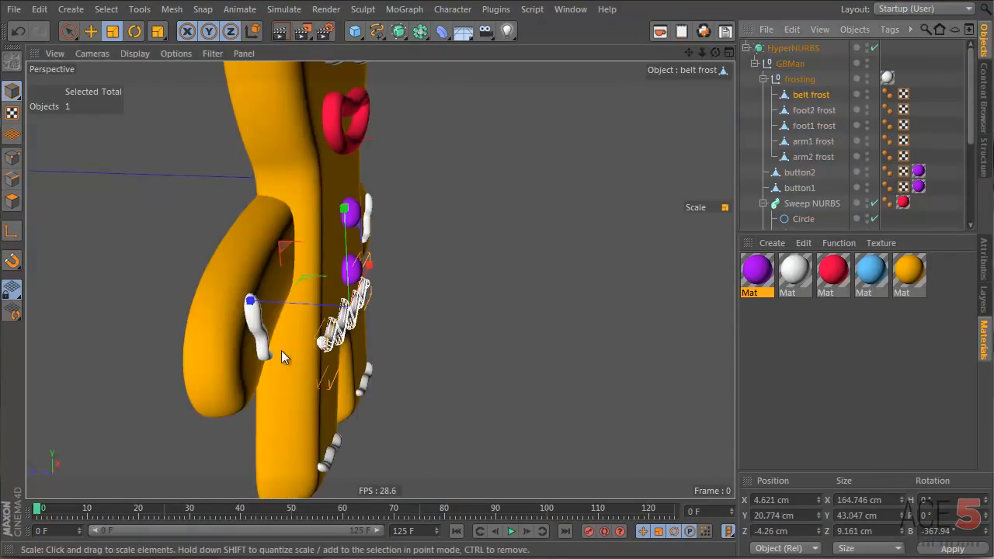
pyautogui.moveTo(282, 304)
pyautogui.mouseDown()
pyautogui.moveTo(254, 310)
pyautogui.moveTo(268, 307)
pyautogui.mouseUp()
pyautogui.click(372, 343)
pyautogui.keyDown('alt'); pyautogui.moveTo(379, 319); pyautogui.dragTo(167, 249); pyautogui.keyUp('alt')
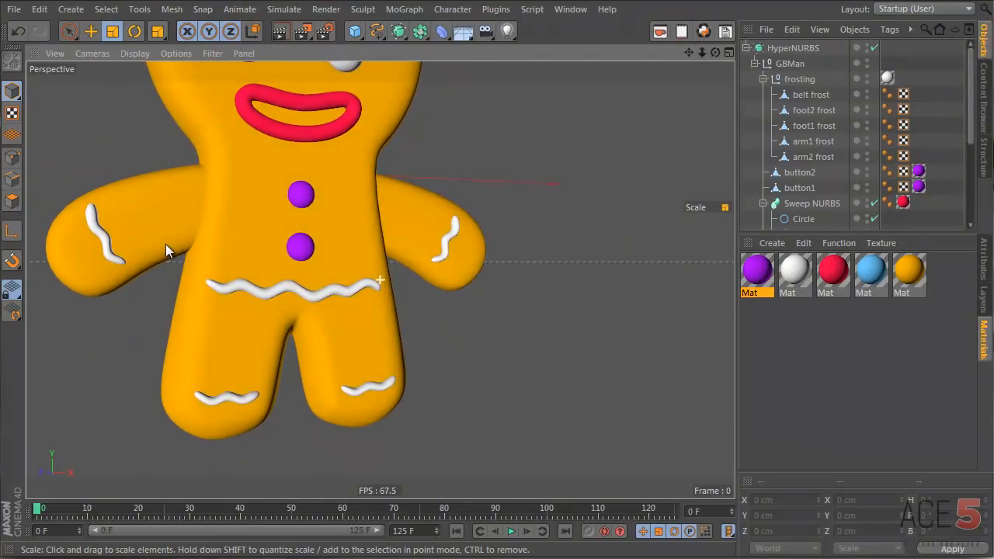
# Scale the belt frost object along Y to about 48.2 cm and deselect it.
pyautogui.scroll(3, 337, 264)
pyautogui.click(309, 296)
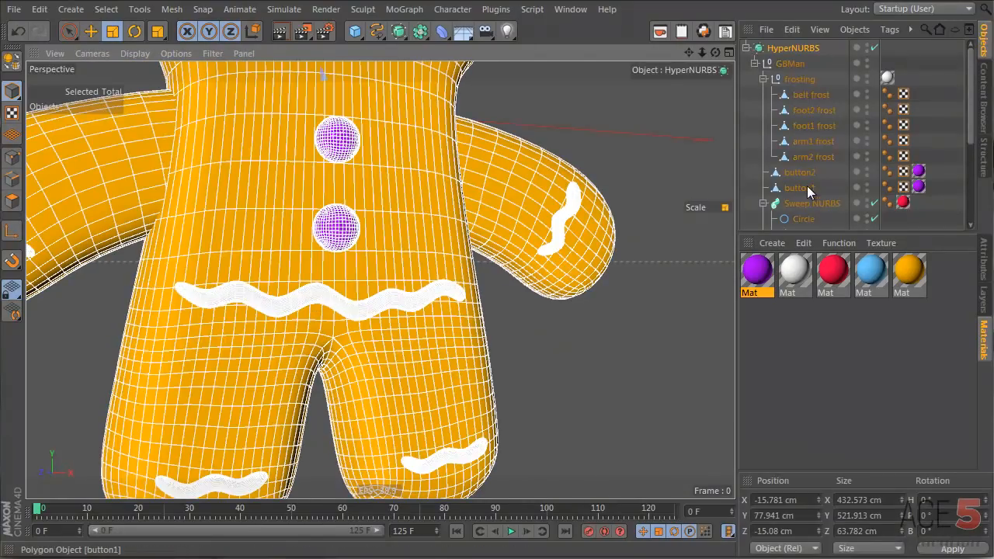
pyautogui.click(811, 146)
pyautogui.click(815, 159)
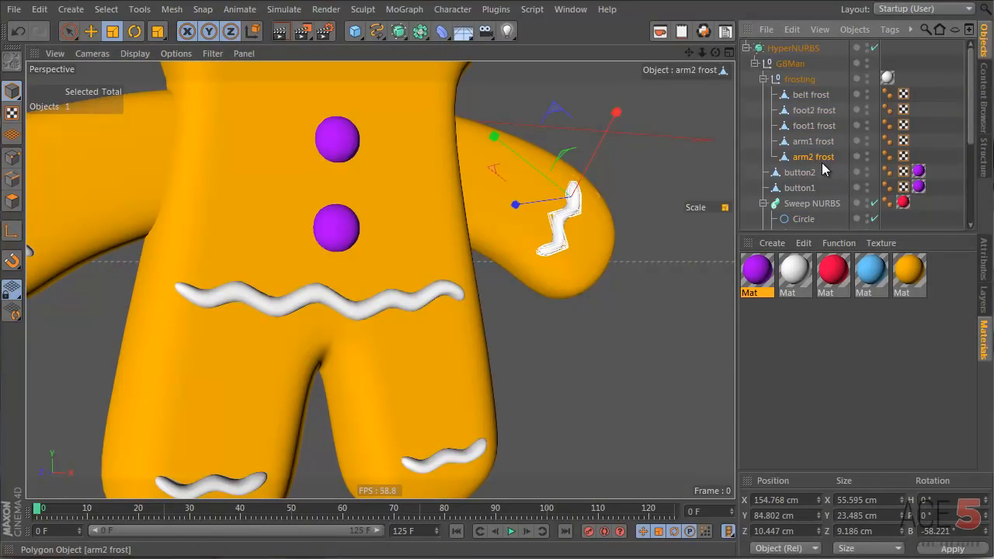
pyautogui.click(811, 95)
pyautogui.keyDown('alt'); pyautogui.moveTo(389, 302); pyautogui.dragTo(344, 303); pyautogui.keyUp('alt')
pyautogui.moveTo(316, 250); pyautogui.dragTo(140, 245)
pyautogui.keyDown('alt'); pyautogui.moveTo(557, 116); pyautogui.dragTo(411, 177, button='right'); pyautogui.keyUp('alt')
pyautogui.moveTo(410, 180); pyautogui.dragTo(413, 183)
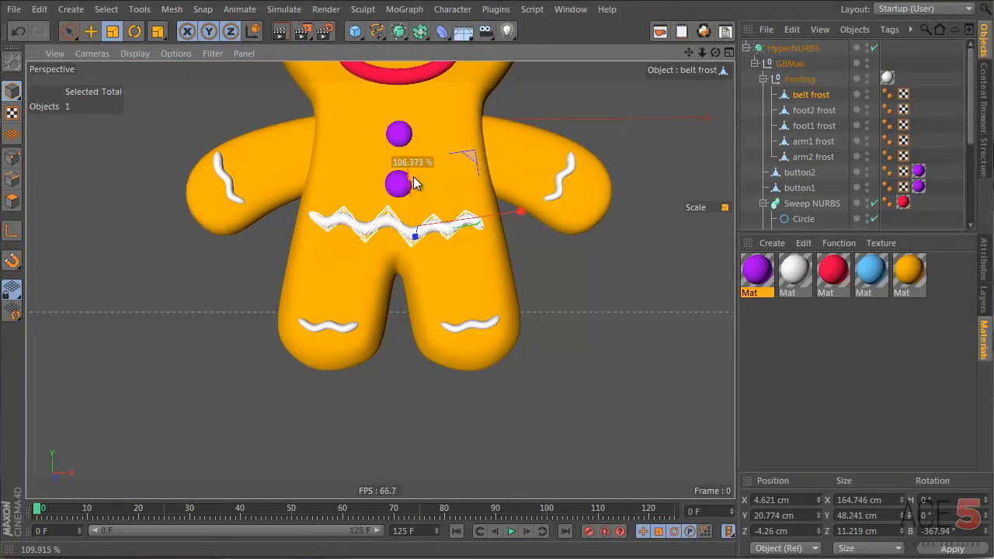
pyautogui.click(635, 111)
# Select the points of the belt frost's middle upper peak and move them slightly down.
pyautogui.keyDown('alt'); pyautogui.moveTo(475, 213); pyautogui.dragTo(436, 230, button='right'); pyautogui.keyUp('alt')
pyautogui.keyDown('alt'); pyautogui.moveTo(443, 224); pyautogui.dragTo(457, 261, button='middle'); pyautogui.keyUp('alt')
pyautogui.moveTo(452, 260)
pyautogui.keyDown('alt'); pyautogui.mouseDown()
pyautogui.moveTo(504, 215)
pyautogui.moveTo(453, 254)
pyautogui.mouseUp(); pyautogui.keyUp('alt')
pyautogui.keyDown('alt'); pyautogui.moveTo(453, 255); pyautogui.dragTo(506, 259, button='right'); pyautogui.keyUp('alt')
pyautogui.click(490, 265)
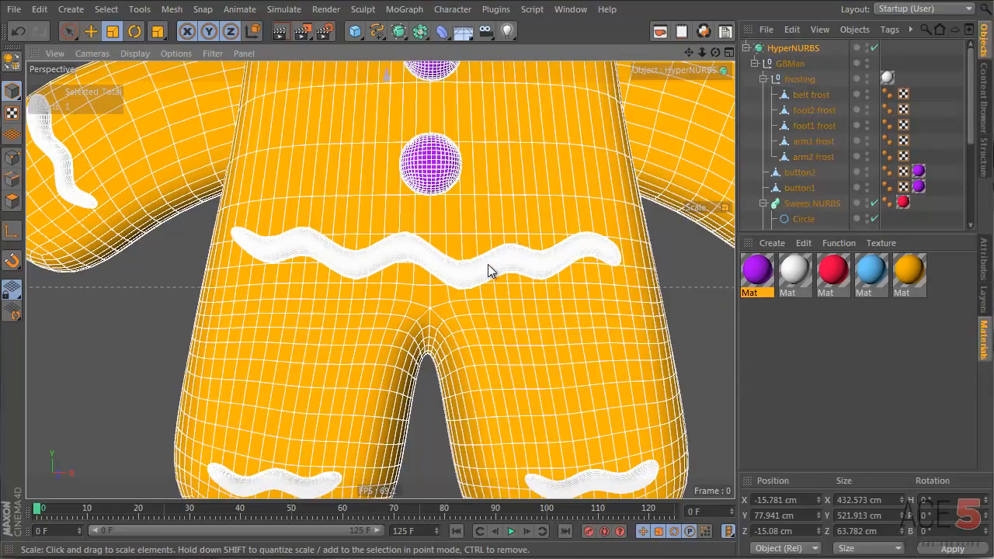
pyautogui.click(808, 95)
pyautogui.hotkey('ctrl', 'a')
pyautogui.press('e')
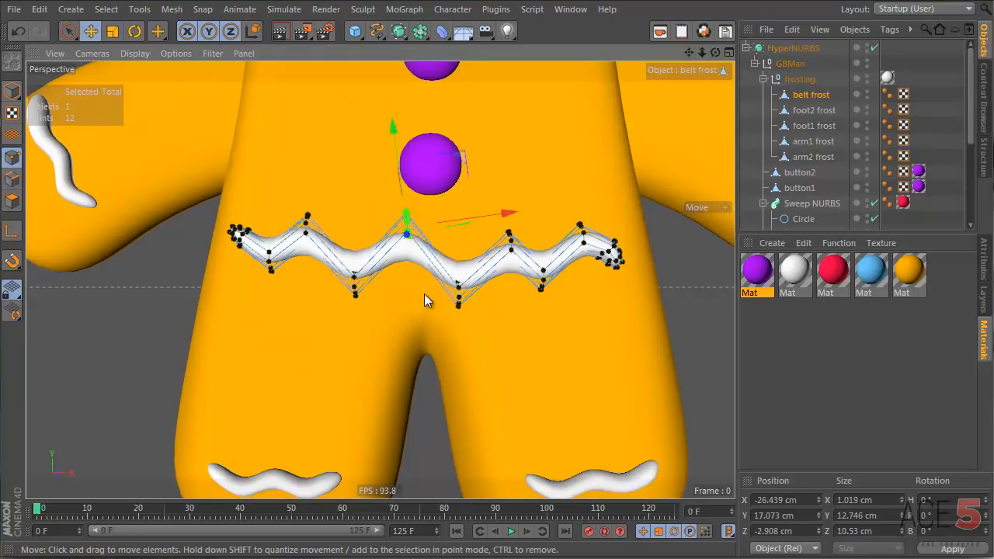
pyautogui.moveTo(424, 293); pyautogui.dragTo(423, 298)
# Raise the belt frost's deepest valley points about 4.4 cm, nudge the neighbouring peak points up and clear the selection.
pyautogui.moveTo(441, 266)
pyautogui.mouseDown(button='right')
pyautogui.moveTo(452, 284)
pyautogui.moveTo(460, 269)
pyautogui.mouseUp(button='right')
pyautogui.moveTo(482, 336); pyautogui.dragTo(485, 326)
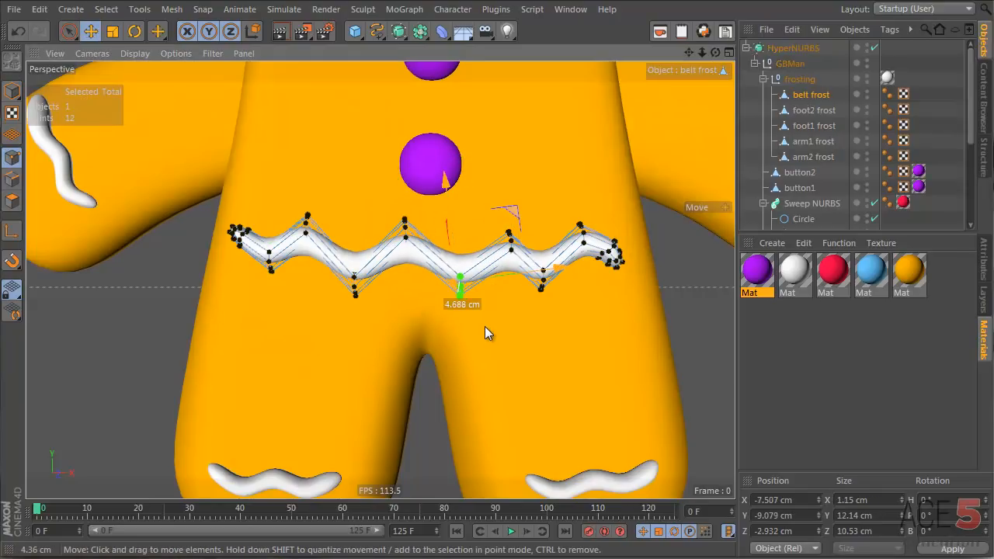
pyautogui.moveTo(485, 202); pyautogui.dragTo(517, 300, button='right')
pyautogui.moveTo(519, 301); pyautogui.dragTo(515, 293)
pyautogui.click(823, 76)
# Examine the whole gingerbread man from several angles to check the frosting and face.
pyautogui.keyDown('alt'); pyautogui.moveTo(453, 252); pyautogui.dragTo(355, 289, button='right'); pyautogui.keyUp('alt')
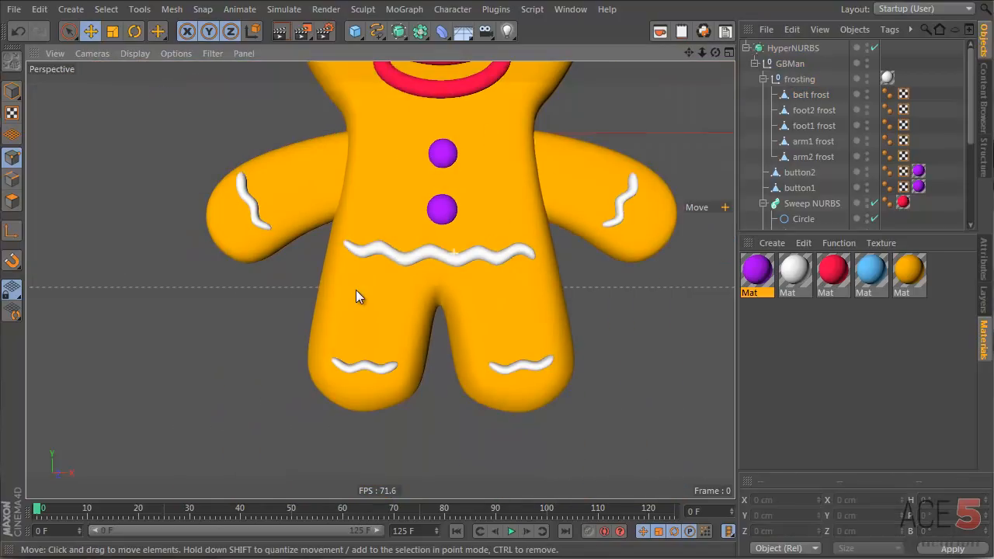
pyautogui.keyDown('alt'); pyautogui.moveTo(415, 268); pyautogui.dragTo(444, 279); pyautogui.keyUp('alt')
pyautogui.keyDown('alt'); pyautogui.moveTo(444, 279); pyautogui.dragTo(390, 263, button='right'); pyautogui.keyUp('alt')
pyautogui.keyDown('alt'); pyautogui.moveTo(391, 260); pyautogui.dragTo(350, 315, button='middle'); pyautogui.keyUp('alt')
pyautogui.keyDown('alt'); pyautogui.moveTo(417, 294); pyautogui.dragTo(378, 333, button='middle'); pyautogui.keyUp('alt')
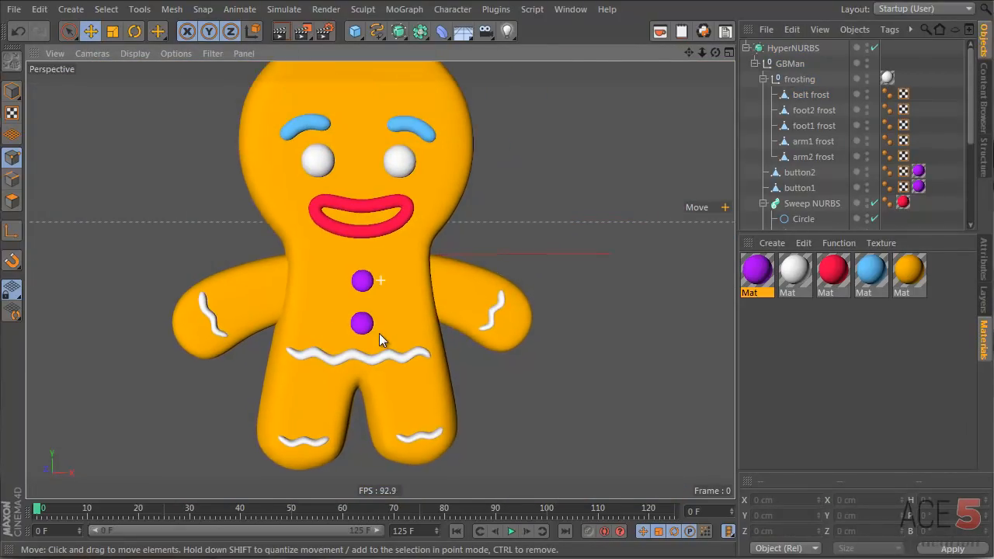
pyautogui.keyDown('alt'); pyautogui.moveTo(379, 333); pyautogui.dragTo(342, 298); pyautogui.keyUp('alt')
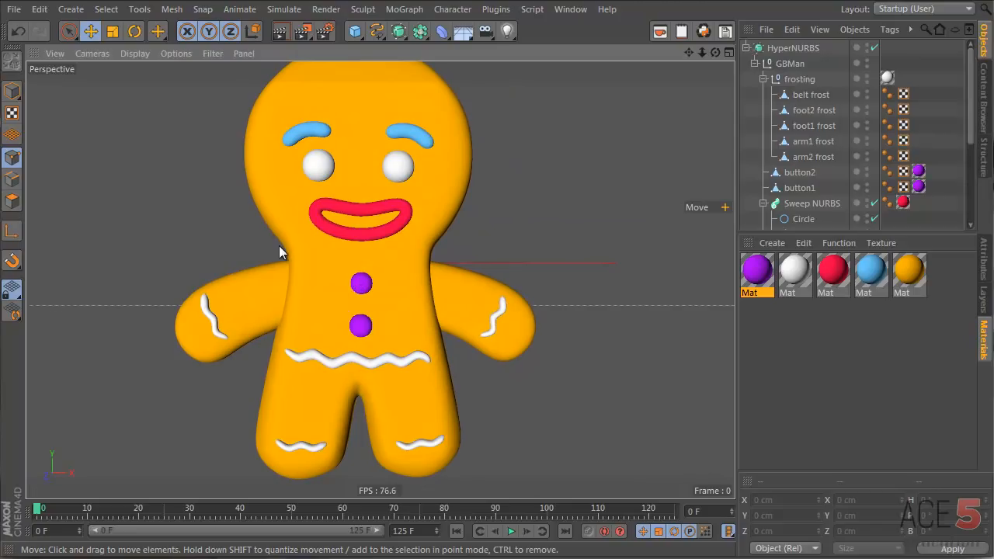
pyautogui.keyDown('alt'); pyautogui.moveTo(288, 259); pyautogui.dragTo(348, 290); pyautogui.keyUp('alt')
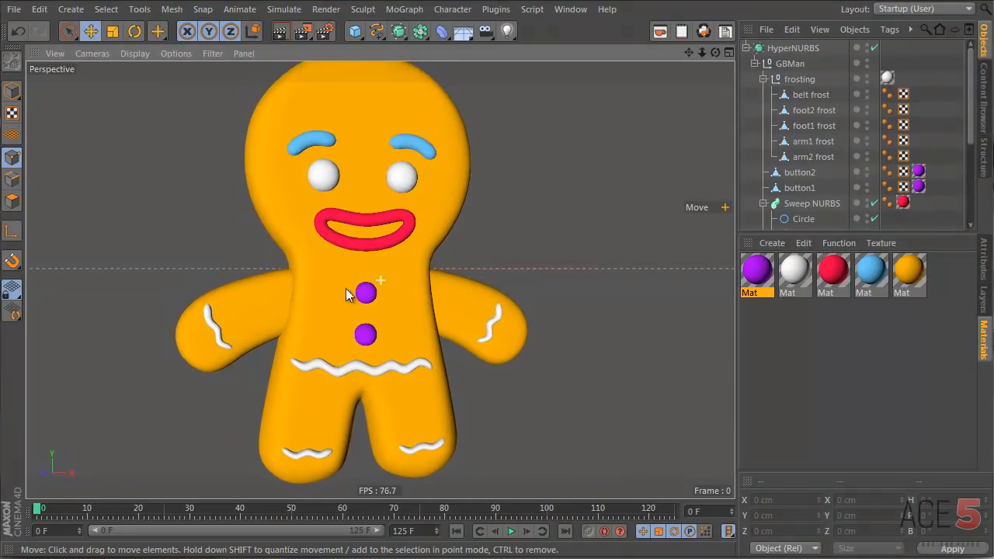
pyautogui.keyDown('alt'); pyautogui.moveTo(348, 290); pyautogui.dragTo(304, 328, button='right'); pyautogui.keyUp('alt')
pyautogui.keyDown('alt'); pyautogui.moveTo(302, 327); pyautogui.dragTo(297, 284, button='middle'); pyautogui.keyUp('alt')
pyautogui.keyDown('alt'); pyautogui.moveTo(297, 284); pyautogui.dragTo(420, 324); pyautogui.keyUp('alt')
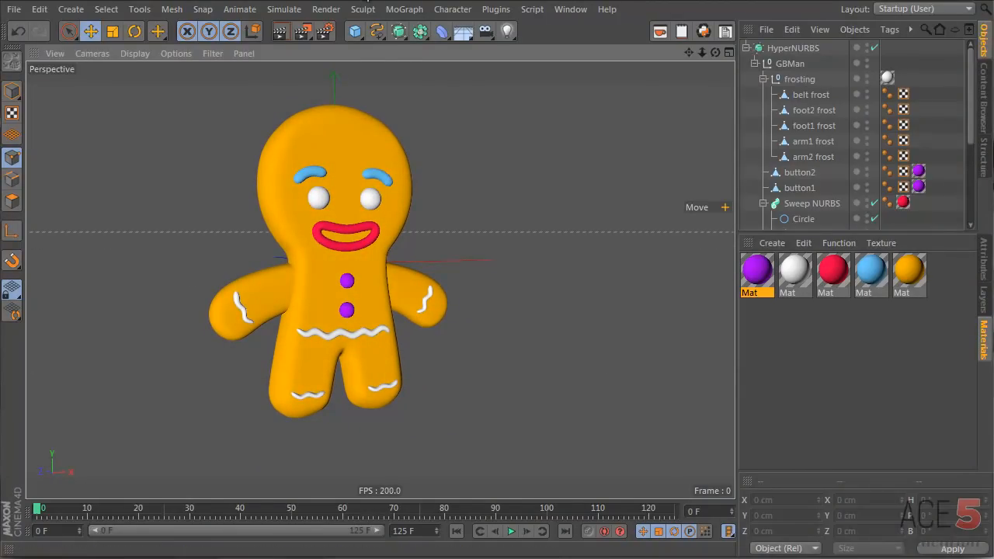
# Add a Plane primitive and raise the HyperNURBS object to about Y 333 cm so the character stands on it.
pyautogui.click(355, 31)
pyautogui.click(477, 86)
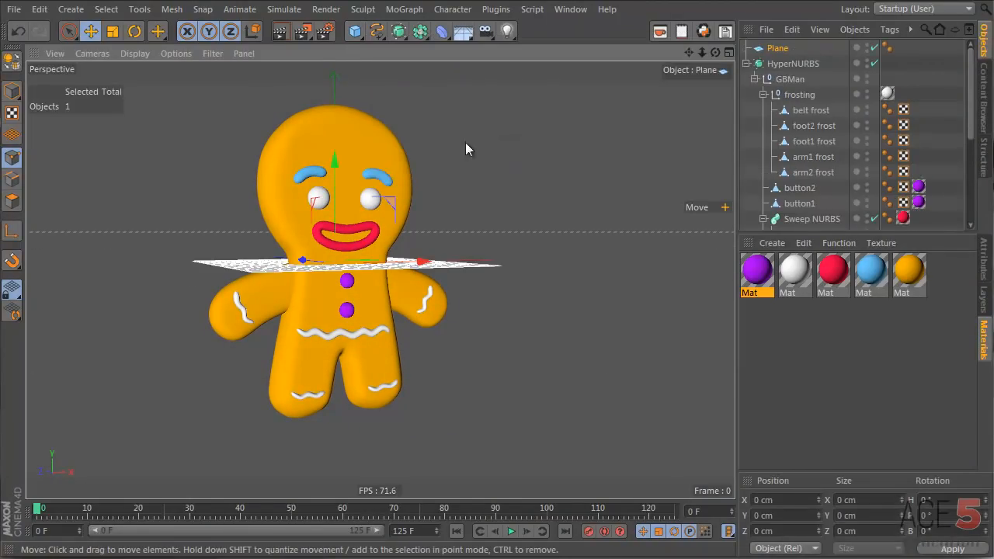
pyautogui.click(747, 63)
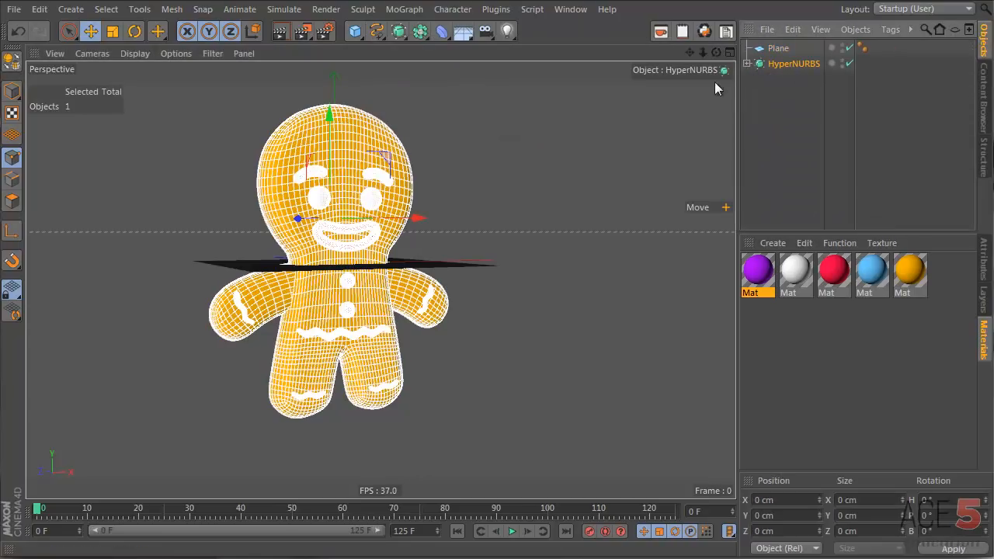
pyautogui.moveTo(327, 136); pyautogui.dragTo(613, 333)
pyautogui.keyDown('alt'); pyautogui.moveTo(382, 248); pyautogui.dragTo(353, 328, button='middle'); pyautogui.keyUp('alt')
# In model mode, scale the plane uniformly to about 5354 cm in X and Z as a large floor.
pyautogui.press('t')
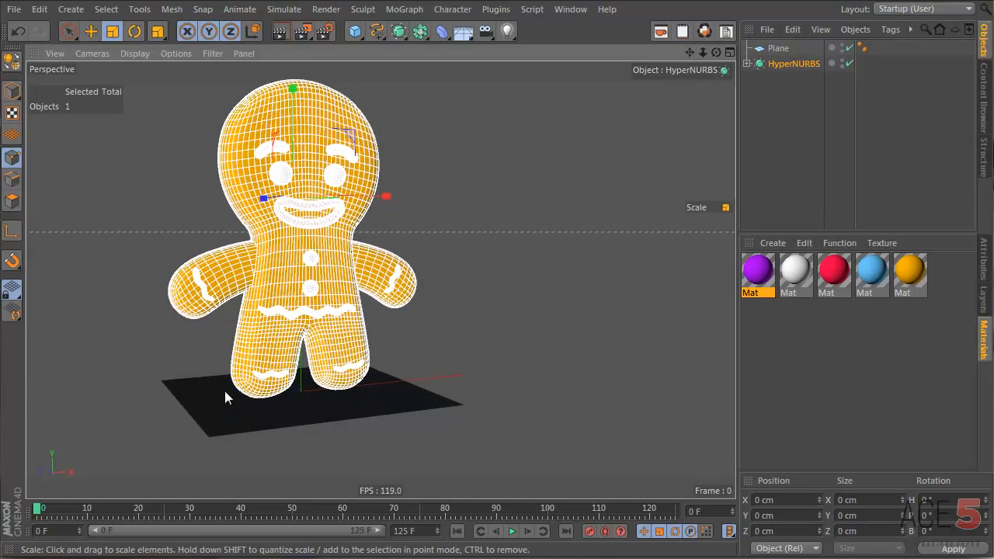
pyautogui.click(12, 92)
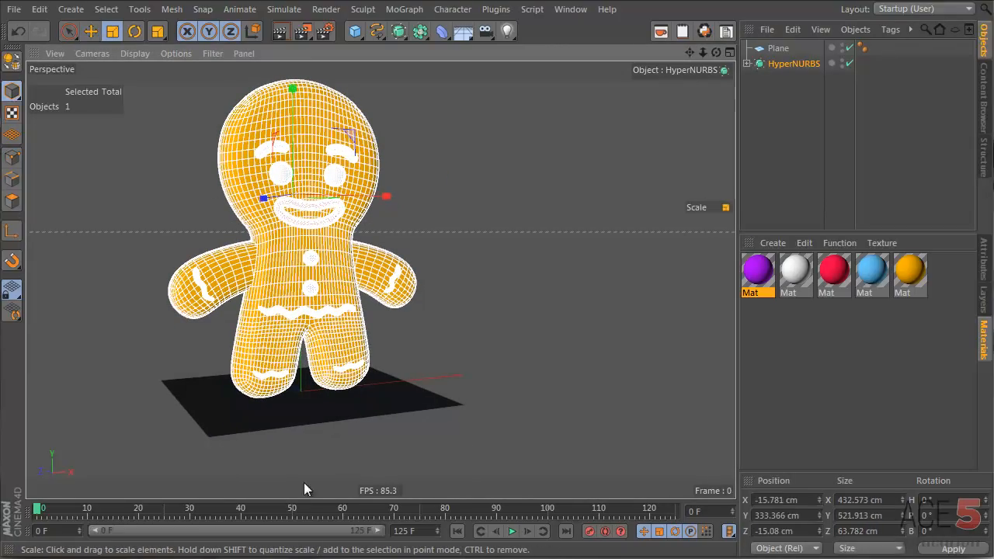
pyautogui.click(280, 423)
pyautogui.moveTo(127, 379); pyautogui.dragTo(641, 335)
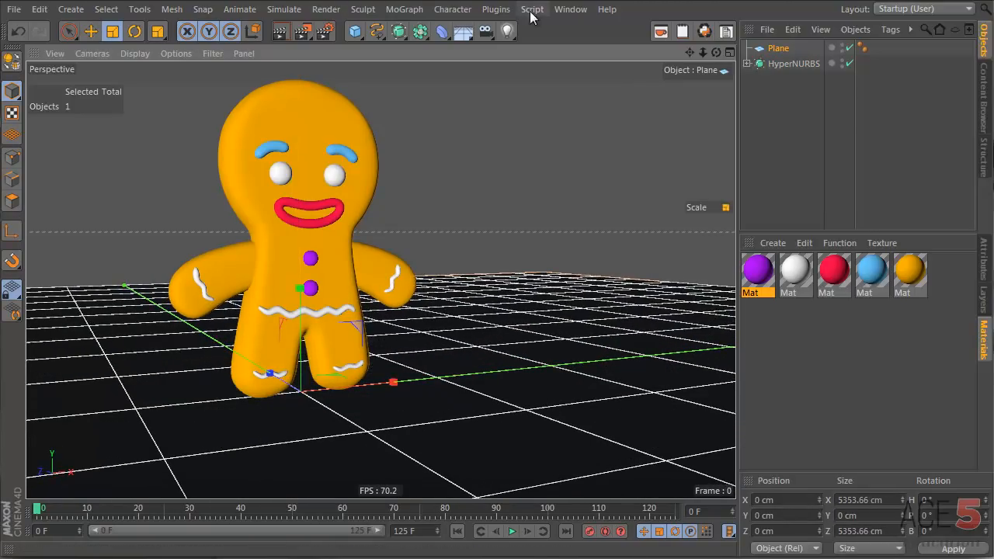
# Add an infinite light and rotate it to about H 48°, P -72°, B 66°.
pyautogui.moveTo(507, 31); pyautogui.dragTo(662, 113)
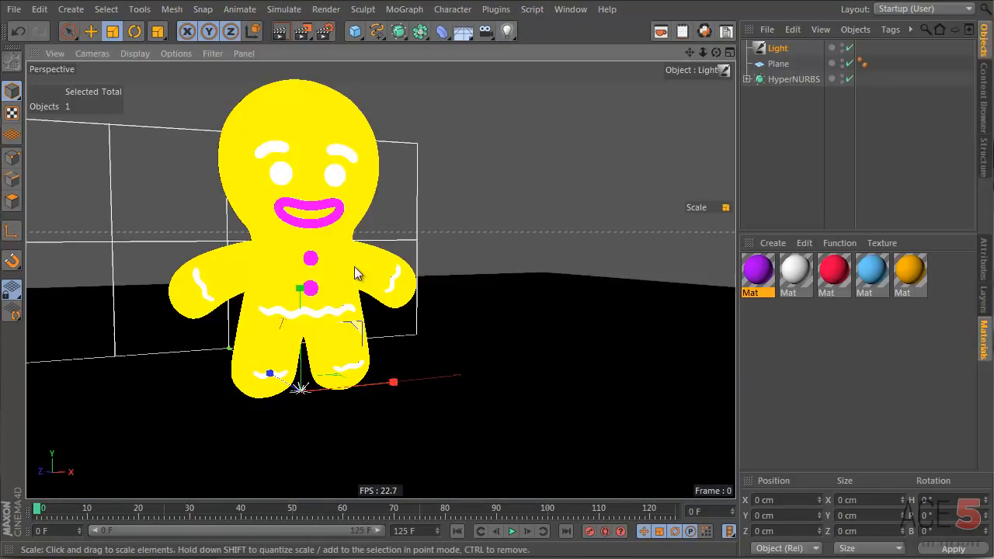
pyautogui.press('r')
pyautogui.moveTo(304, 340); pyautogui.dragTo(319, 295)
# Set the light's shadow type to Raytraced (Hard).
pyautogui.click(982, 256)
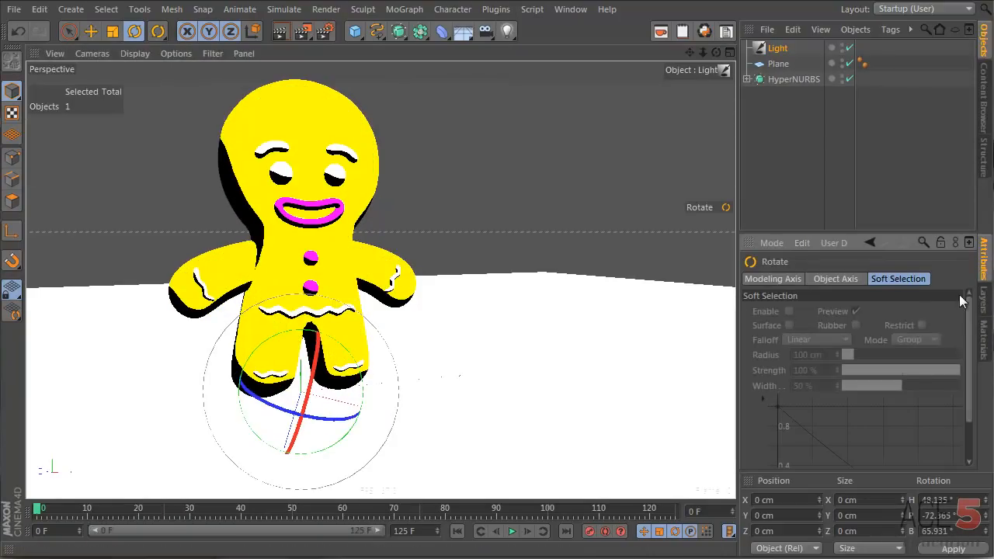
pyautogui.click(772, 48)
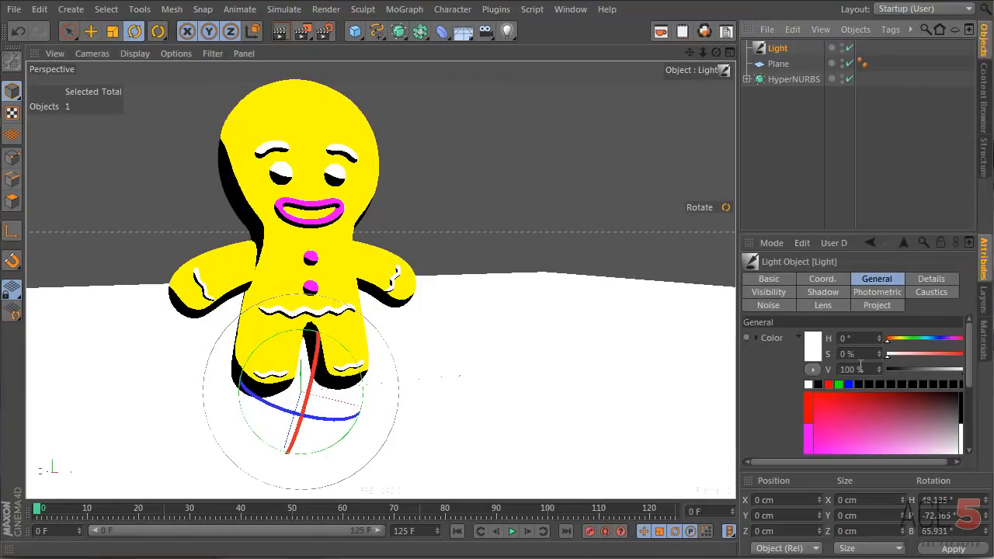
pyautogui.scroll(-5, 809, 353)
pyautogui.click(834, 364)
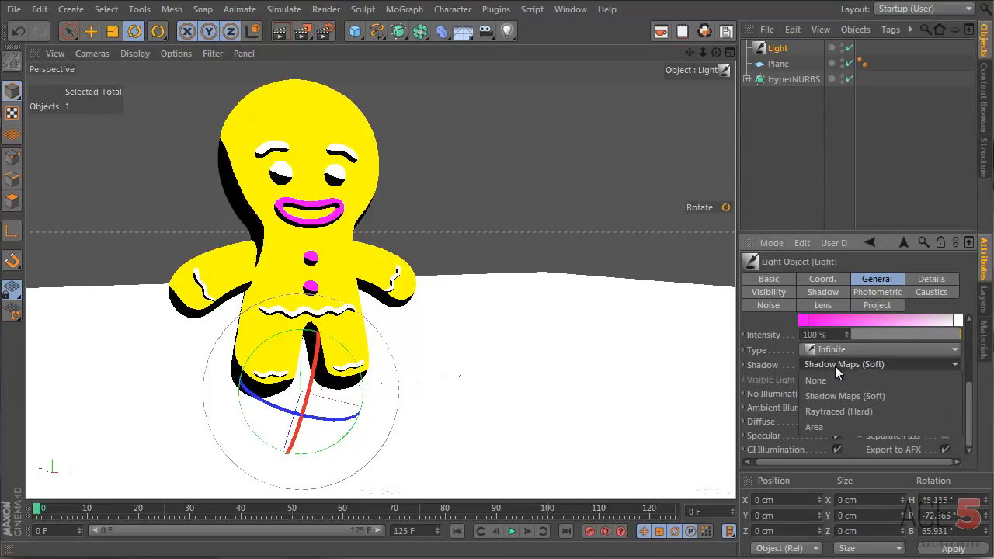
pyautogui.click(831, 412)
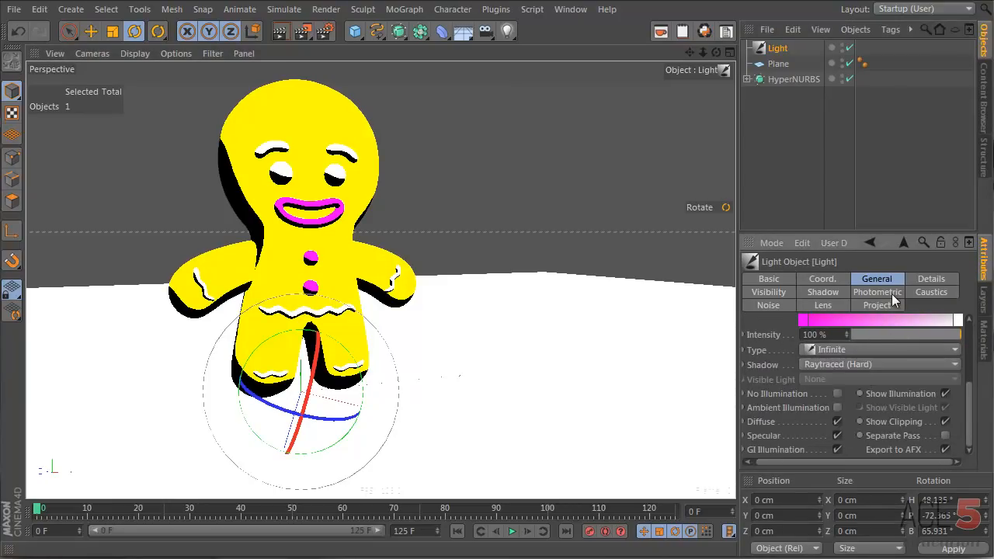
# Set the light's falloff to None and return to its general settings.
pyautogui.click(942, 284)
pyautogui.click(845, 366)
pyautogui.click(853, 379)
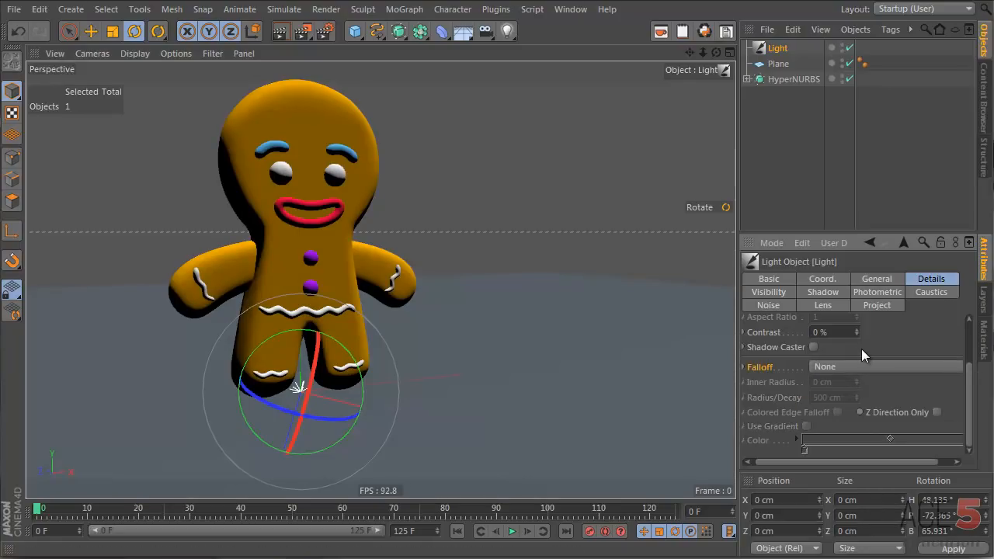
pyautogui.scroll(3, 916, 403)
pyautogui.click(876, 279)
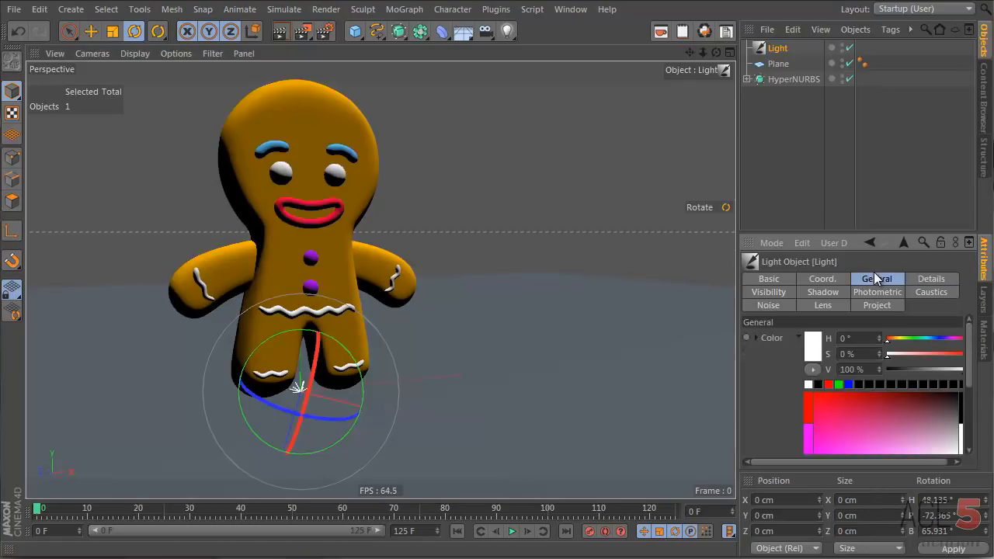
pyautogui.scroll(-5, 771, 392)
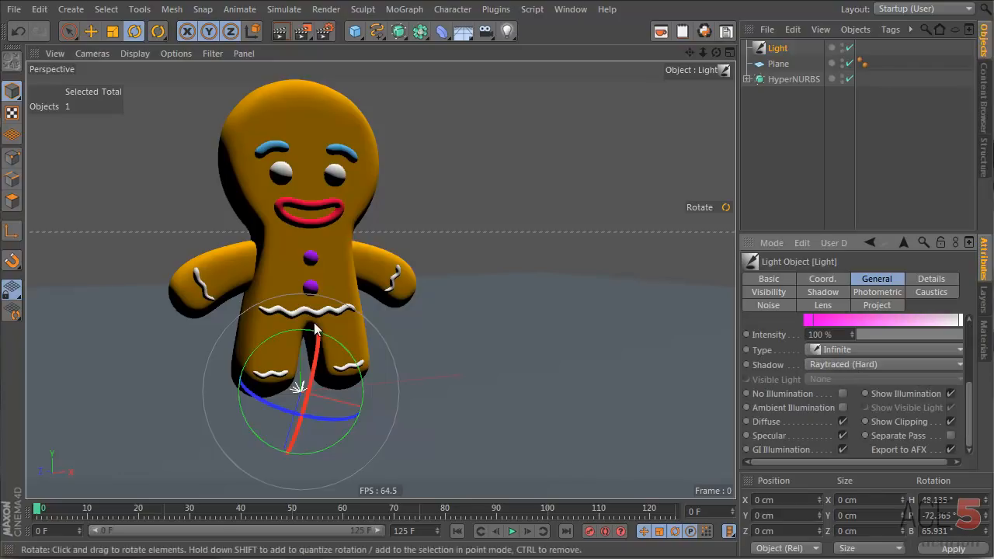
# Move the light to about X 149, Y 569, Z -203 cm, rotate it to about H 21.5°, P -45.6°, B -6°, and render the view.
pyautogui.press('e')
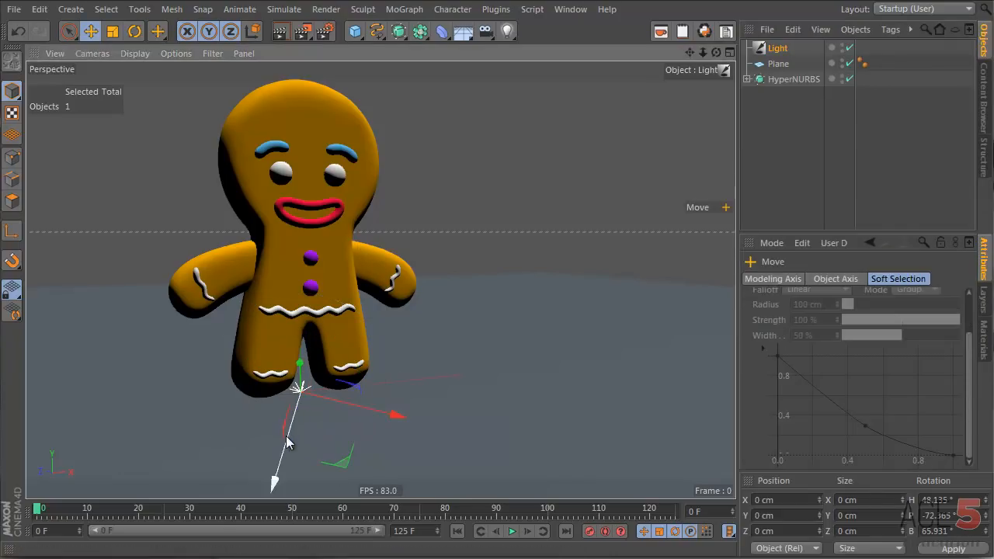
pyautogui.moveTo(285, 436); pyautogui.dragTo(455, 195)
pyautogui.press('r')
pyautogui.press('e')
pyautogui.moveTo(347, 178); pyautogui.dragTo(410, 148)
pyautogui.keyDown('alt'); pyautogui.moveTo(375, 202); pyautogui.dragTo(347, 230, button='middle'); pyautogui.keyUp('alt')
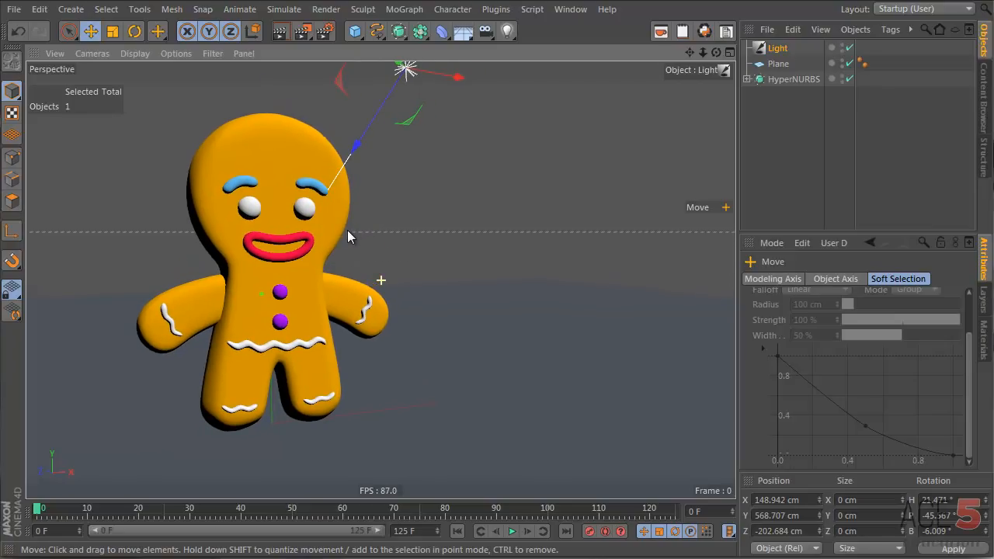
pyautogui.moveTo(304, 304)
pyautogui.keyDown('alt'); pyautogui.mouseDown()
pyautogui.moveTo(350, 308)
pyautogui.moveTo(321, 302)
pyautogui.mouseUp(); pyautogui.keyUp('alt')
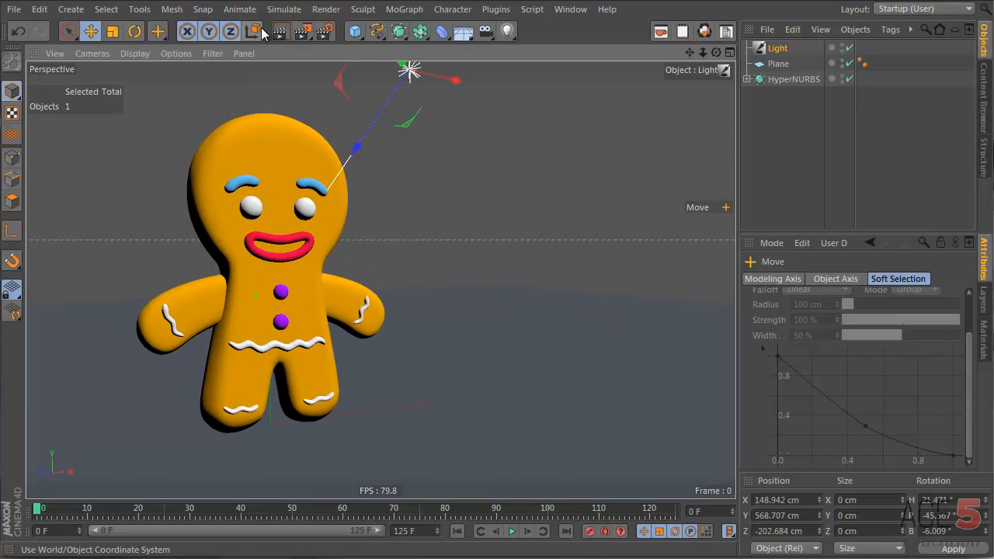
pyautogui.click(280, 31)
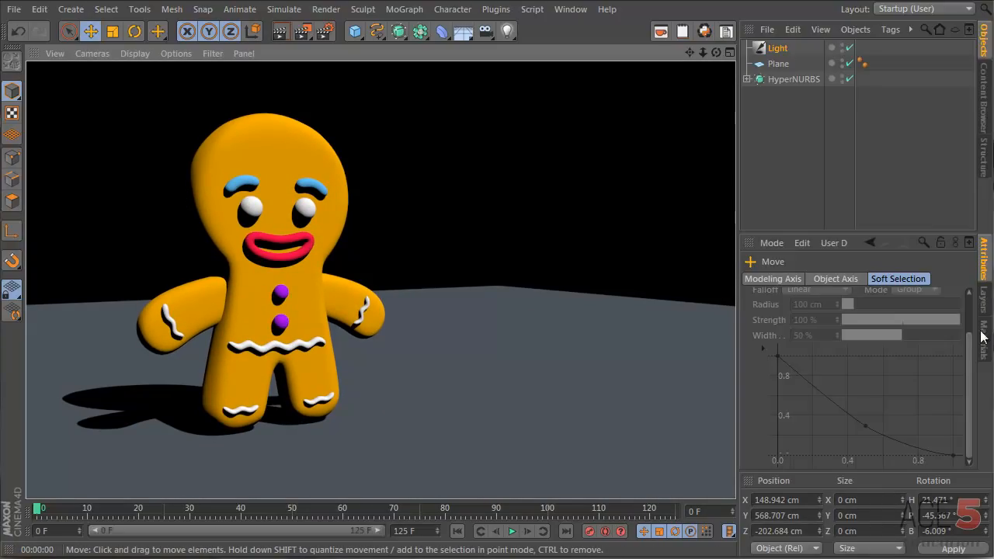
# Apply the white material to the floor plane and to a newly added Sky object, and render the view.
pyautogui.click(982, 336)
pyautogui.moveTo(795, 269); pyautogui.dragTo(576, 336)
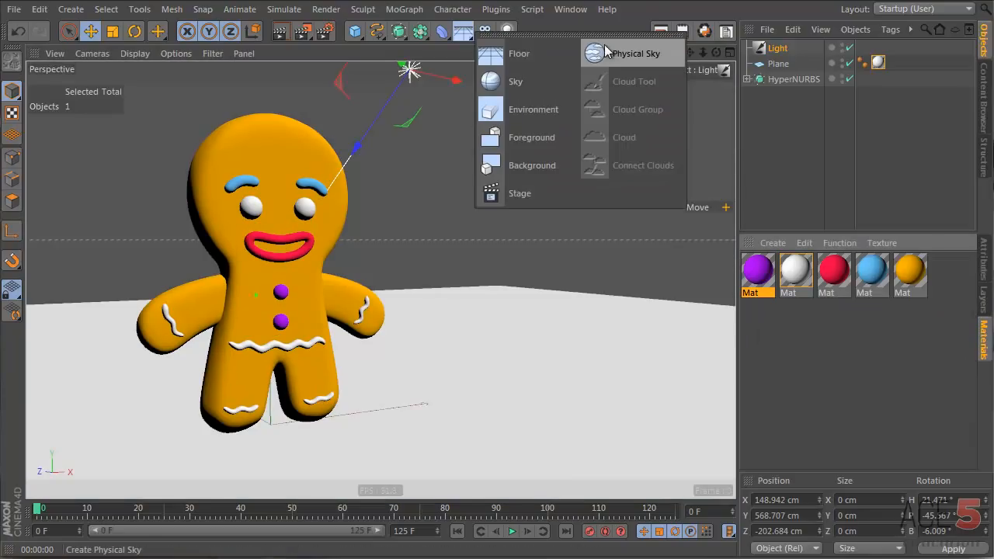
pyautogui.click(512, 81)
pyautogui.moveTo(749, 277); pyautogui.dragTo(776, 48)
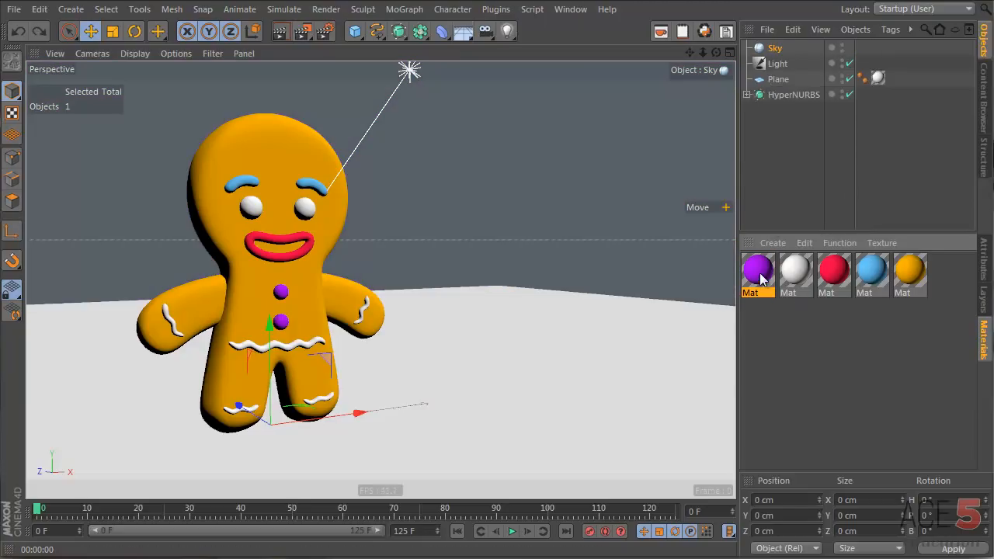
pyautogui.moveTo(788, 288); pyautogui.dragTo(776, 48)
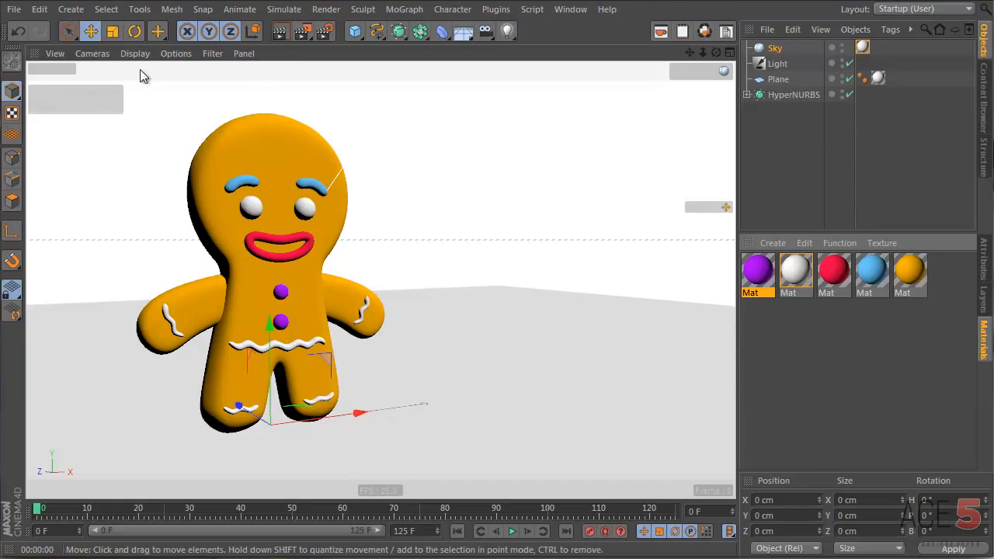
pyautogui.click(280, 31)
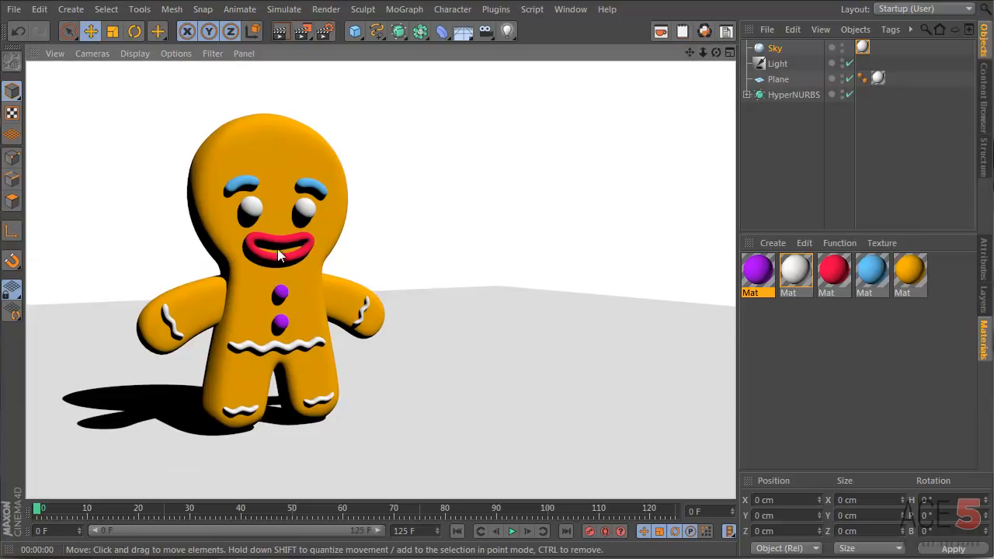
# Add the Global Illumination effect to the render settings.
pyautogui.keyDown('alt'); pyautogui.moveTo(257, 254); pyautogui.dragTo(287, 246); pyautogui.keyUp('alt')
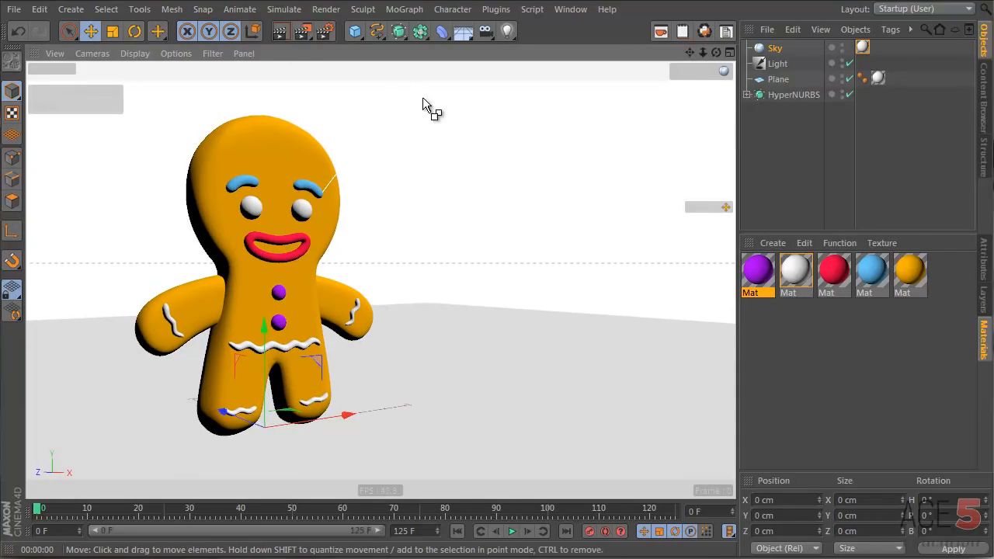
pyautogui.hotkey('ctrl', 'b')
pyautogui.moveTo(434, 2); pyautogui.dragTo(262, 125)
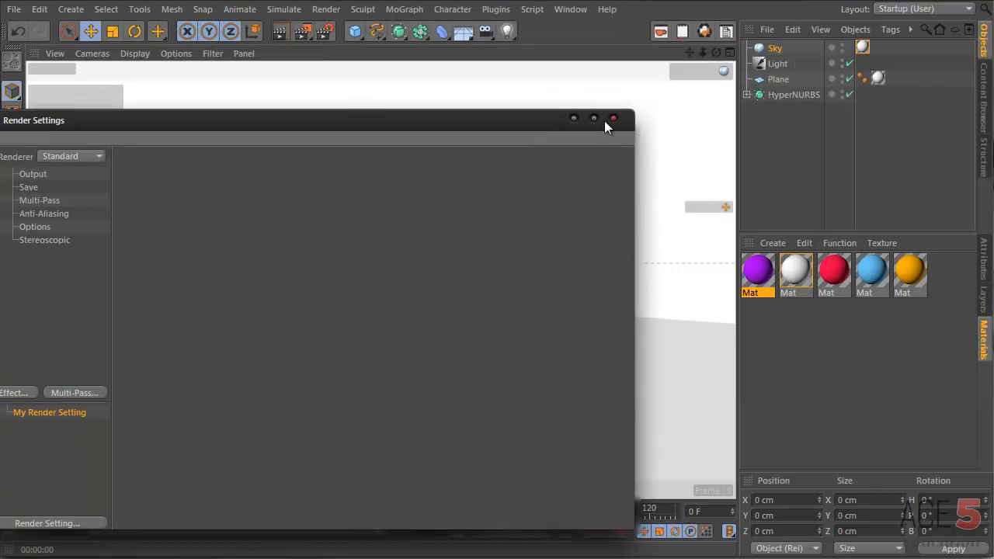
pyautogui.click(612, 119)
pyautogui.click(329, 33)
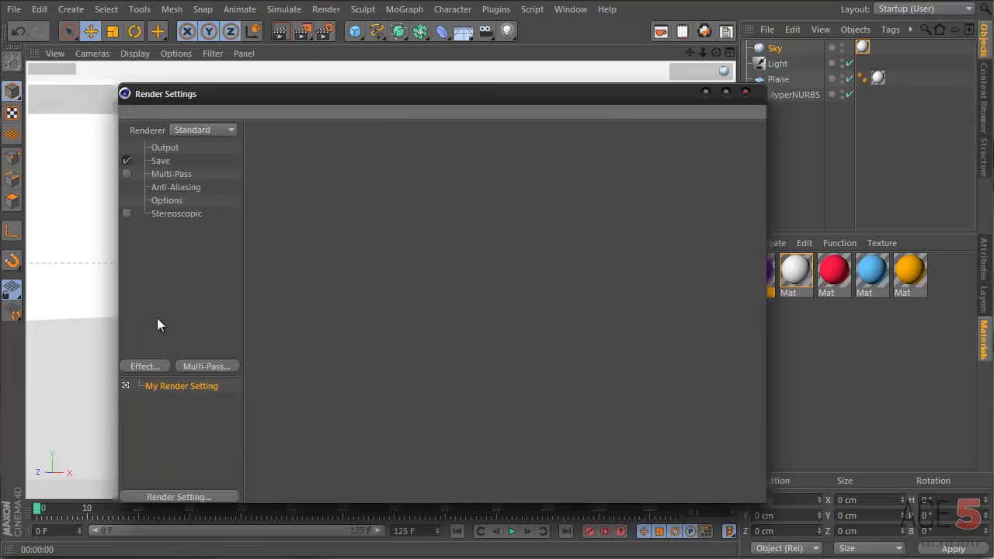
pyautogui.click(150, 366)
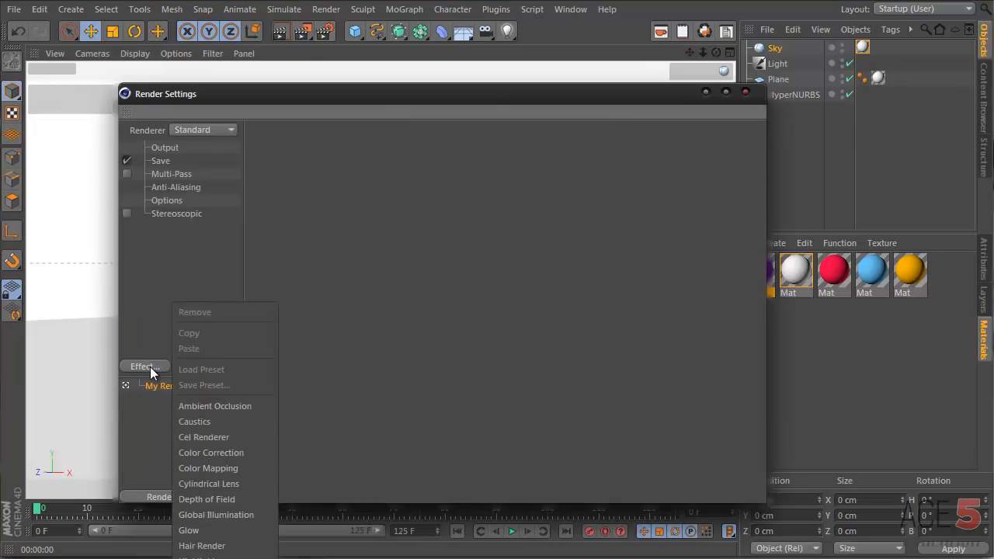
pyautogui.click(246, 516)
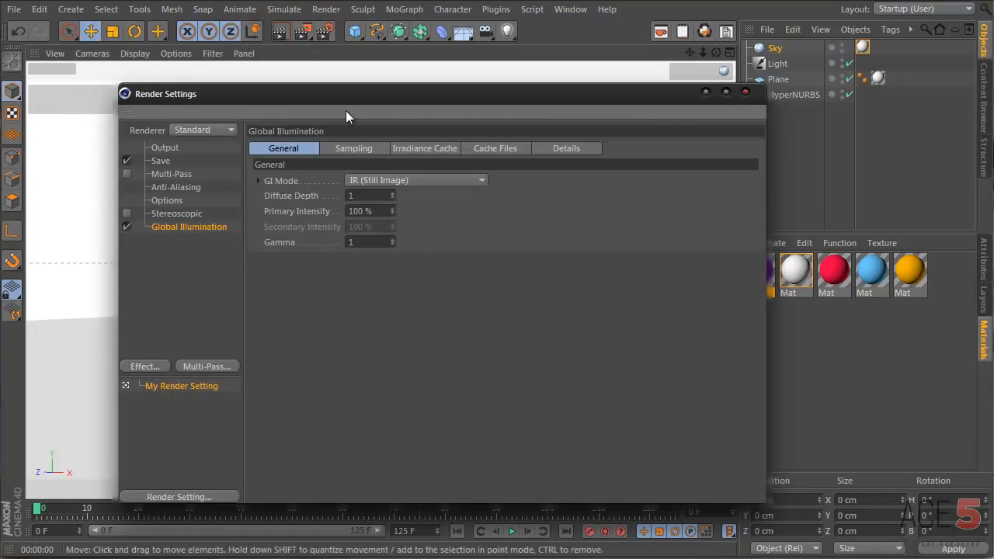
# Set the GI Mode to IR + QMC (Still Image) and render the view.
pyautogui.click(410, 186)
pyautogui.click(431, 252)
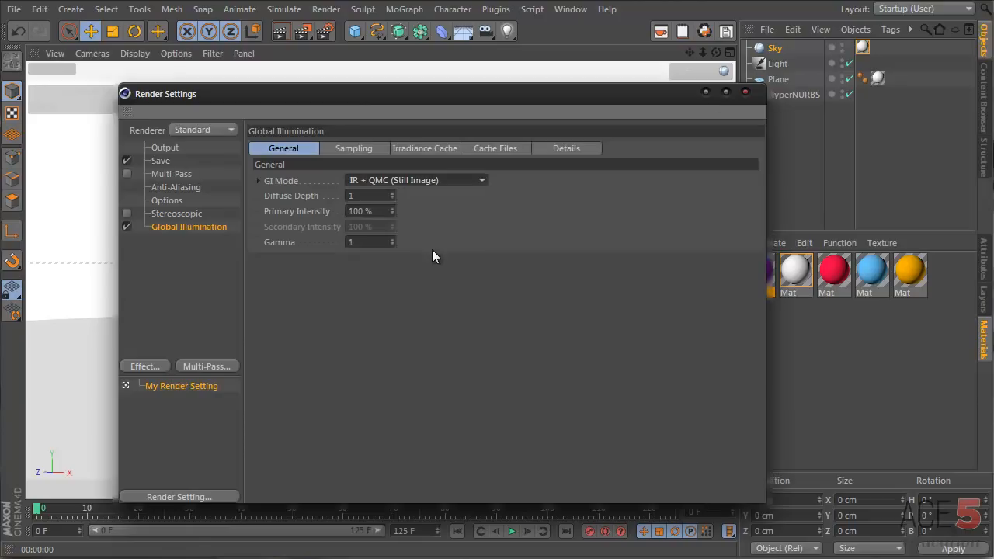
pyautogui.click(746, 93)
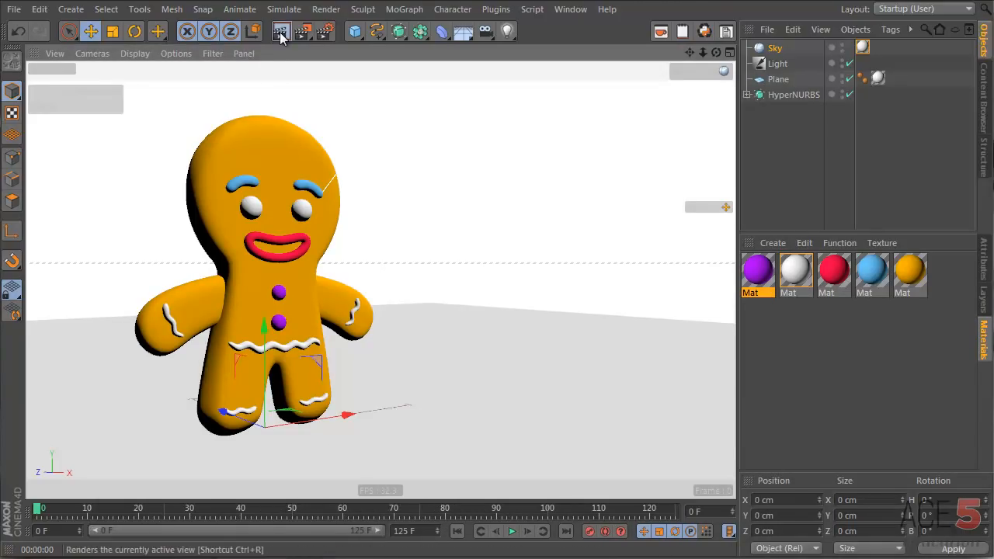
pyautogui.click(278, 32)
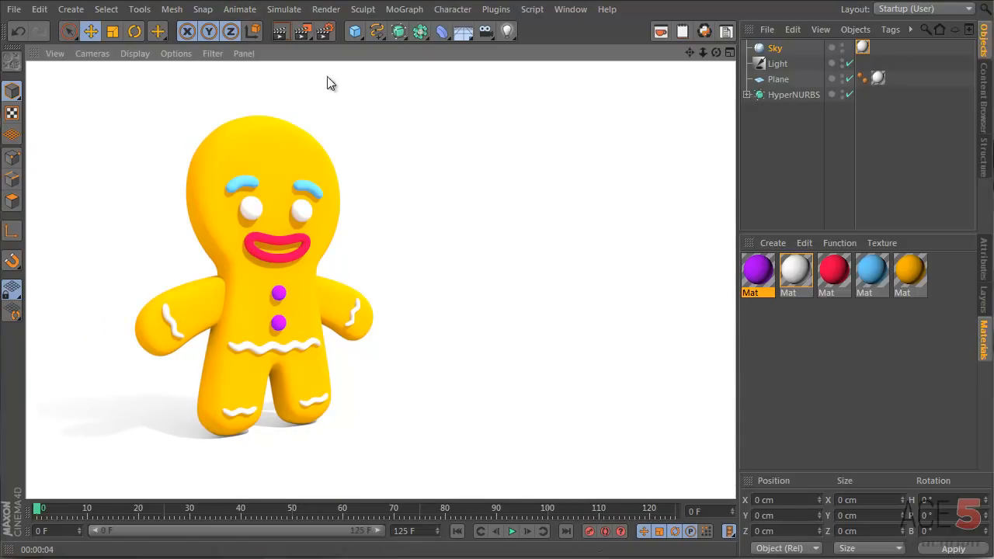
# Open the orange gingerbread material in the Material Editor.
pyautogui.doubleClick(910, 272)
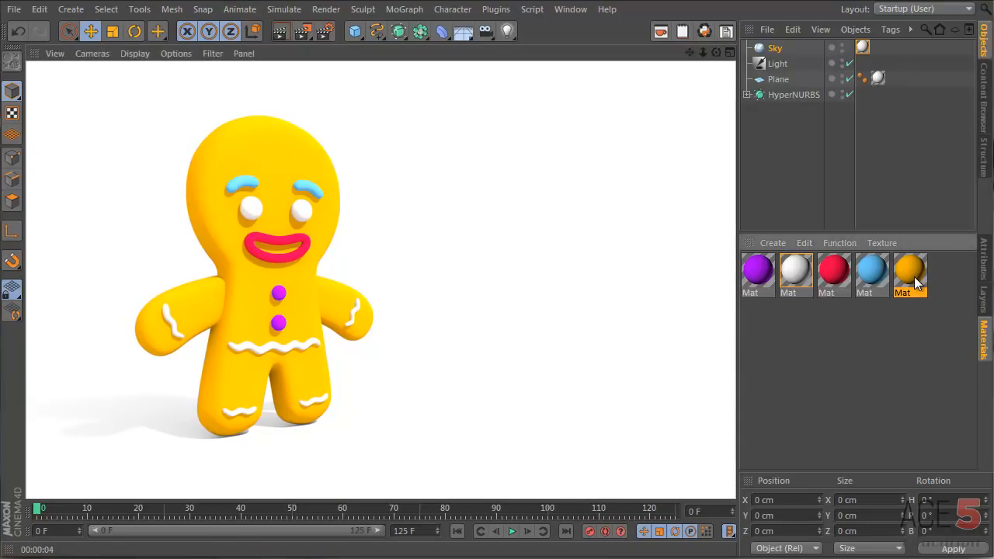
pyautogui.moveTo(313, 27); pyautogui.dragTo(556, 66)
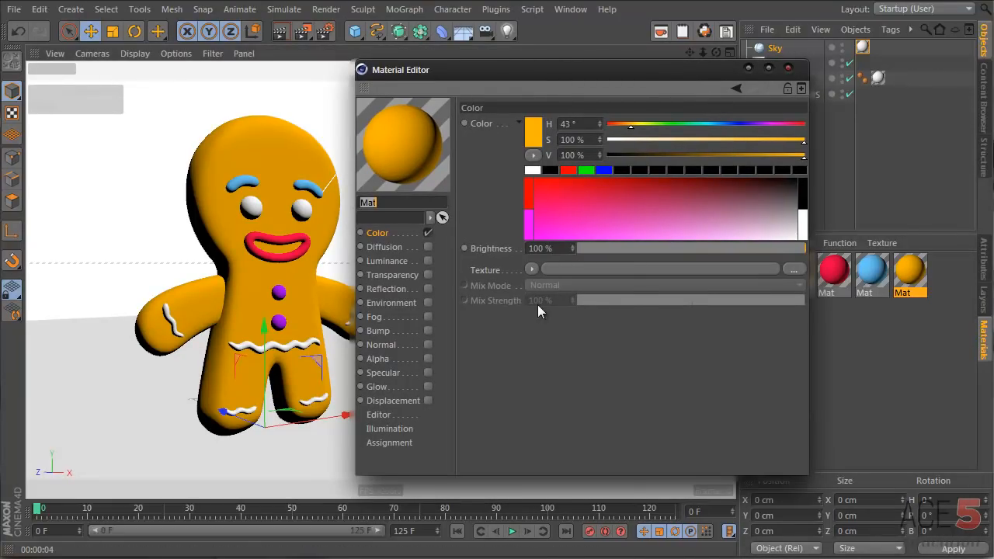
# Try a Fresnel texture in the orange material's color channel and clear it.
pyautogui.click(531, 268)
pyautogui.click(557, 441)
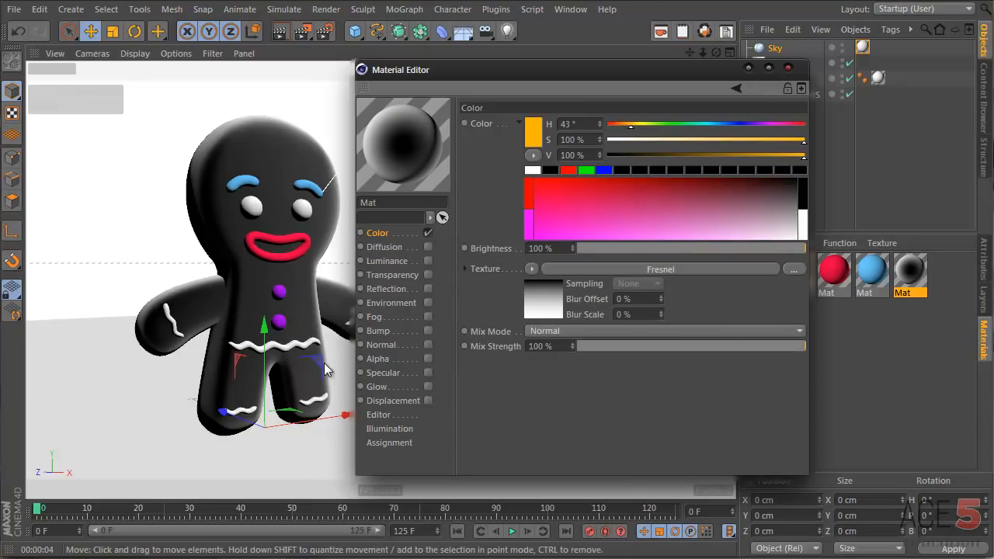
pyautogui.click(531, 268)
pyautogui.click(541, 284)
# Load a Gradient texture into the orange material's color channel and close the Material Editor.
pyautogui.click(531, 269)
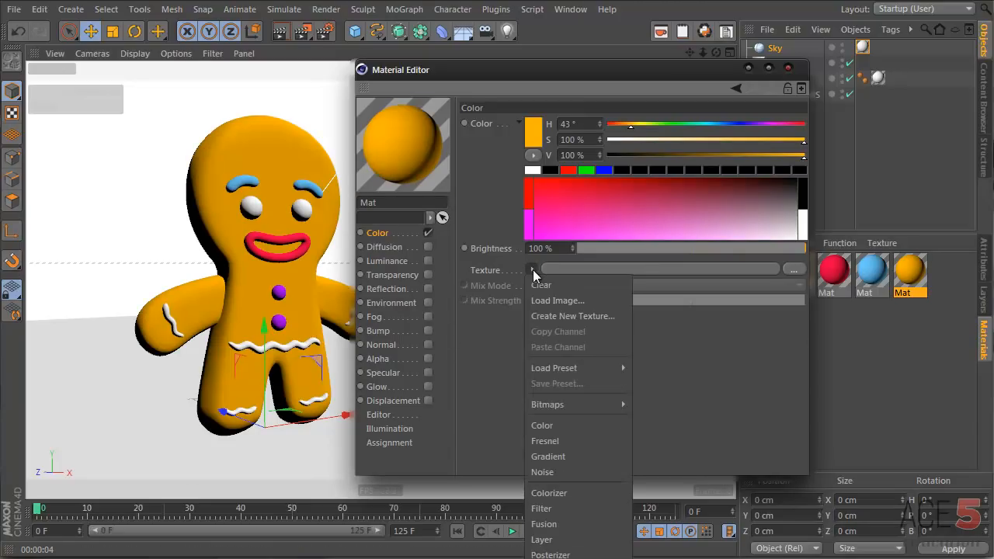
pyautogui.click(589, 452)
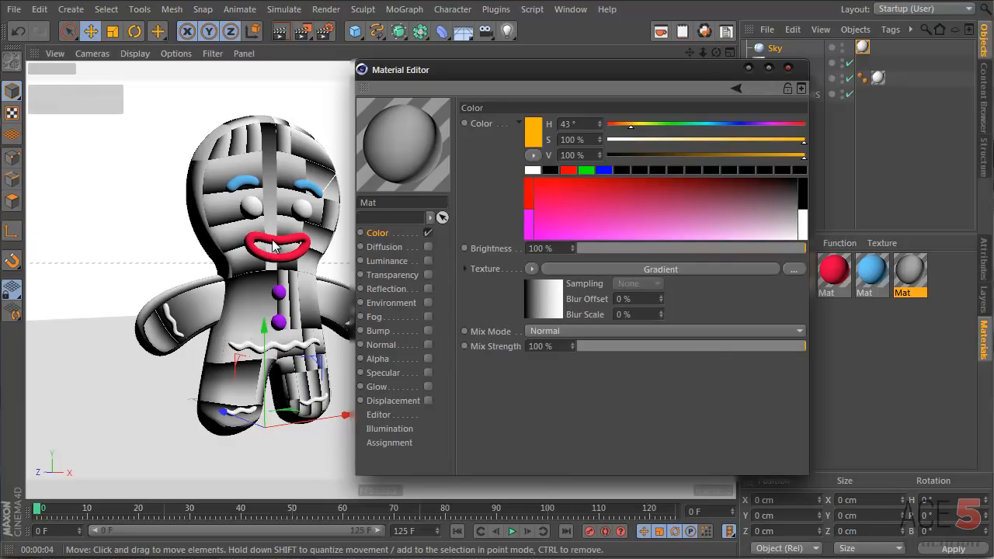
pyautogui.moveTo(712, 75); pyautogui.dragTo(648, 162)
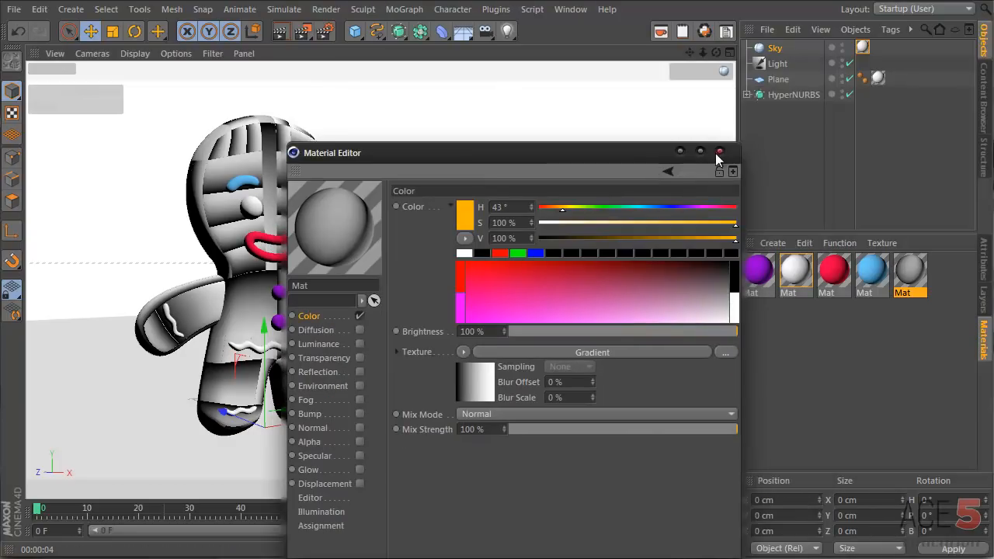
pyautogui.click(717, 155)
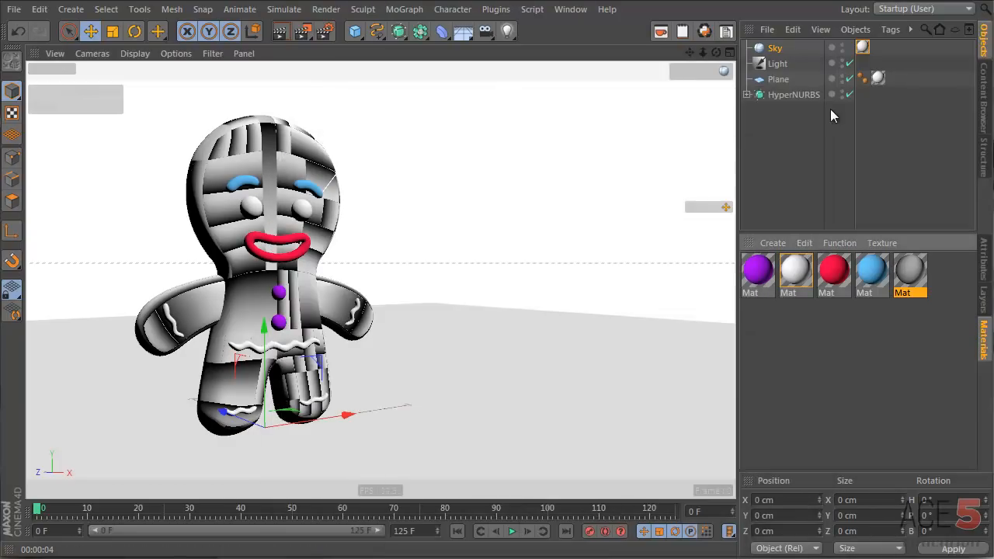
# Set the projection of the body's texture tag inside the HyperNURBS to Flat.
pyautogui.click(746, 93)
pyautogui.scroll(-5, 838, 82)
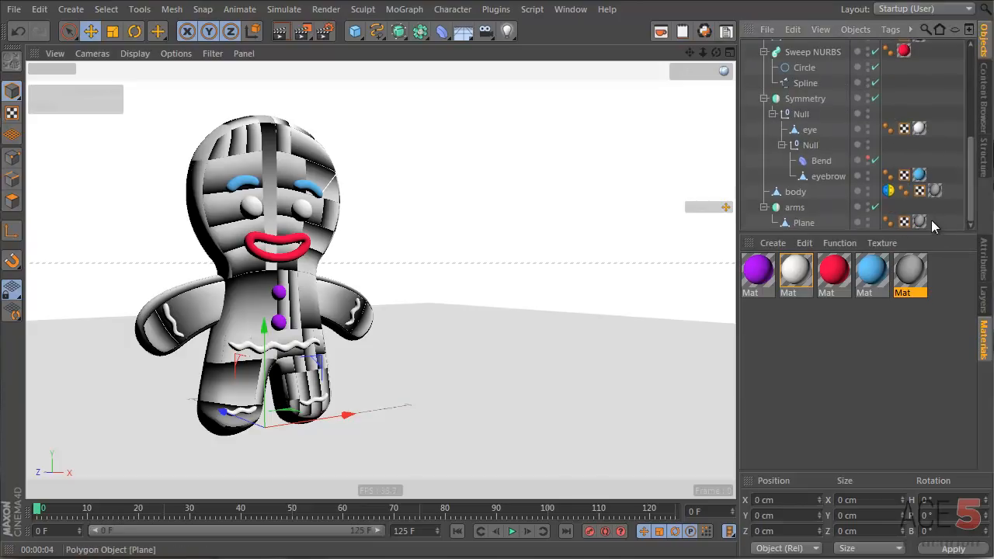
pyautogui.click(936, 191)
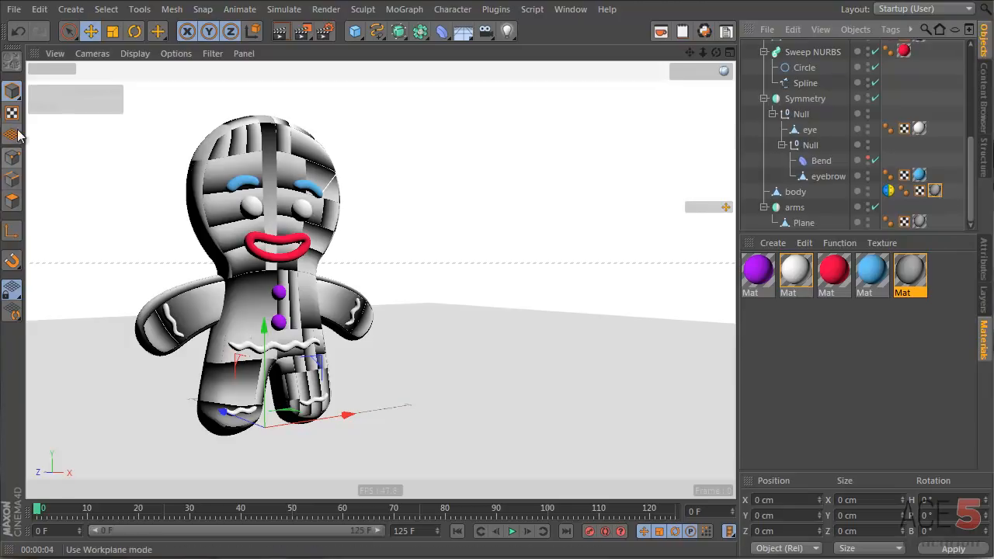
pyautogui.click(983, 268)
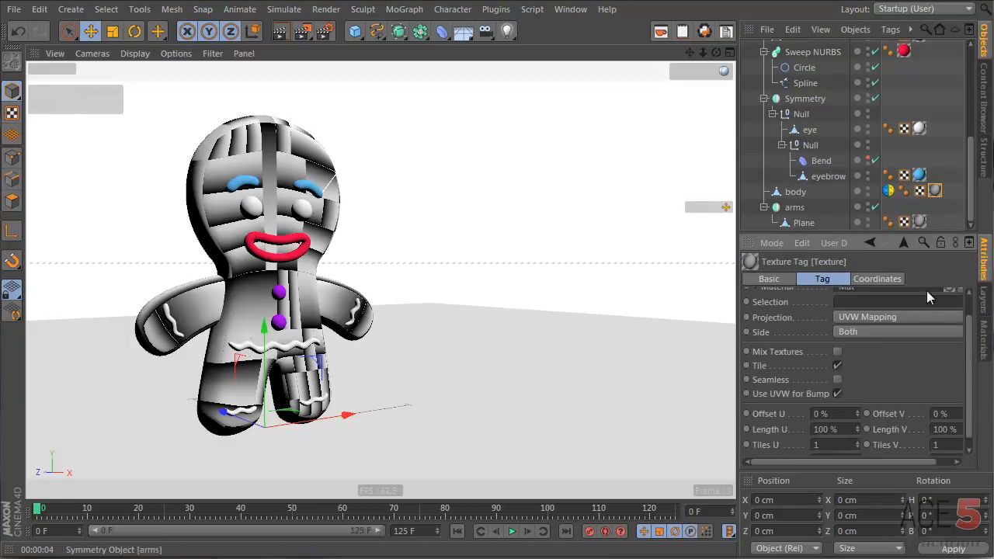
pyautogui.click(866, 342)
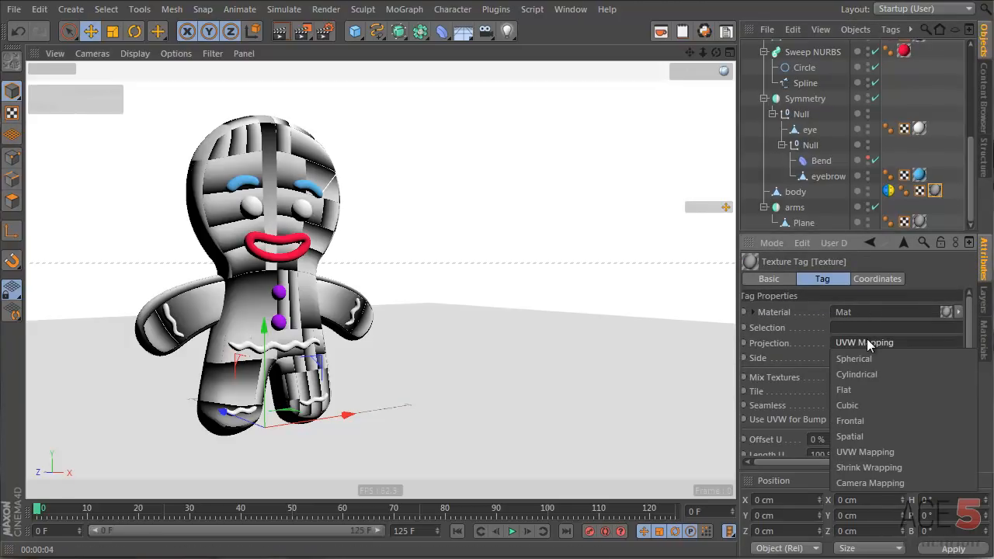
pyautogui.click(868, 398)
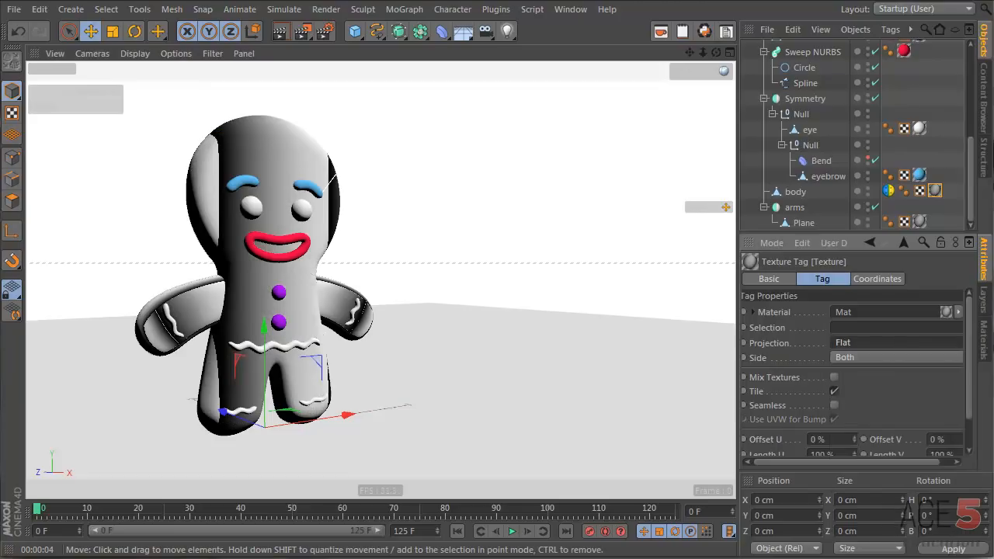
# Rotate the body's texture projection a quarter turn in Texture mode so the gradient runs vertically.
pyautogui.click(12, 113)
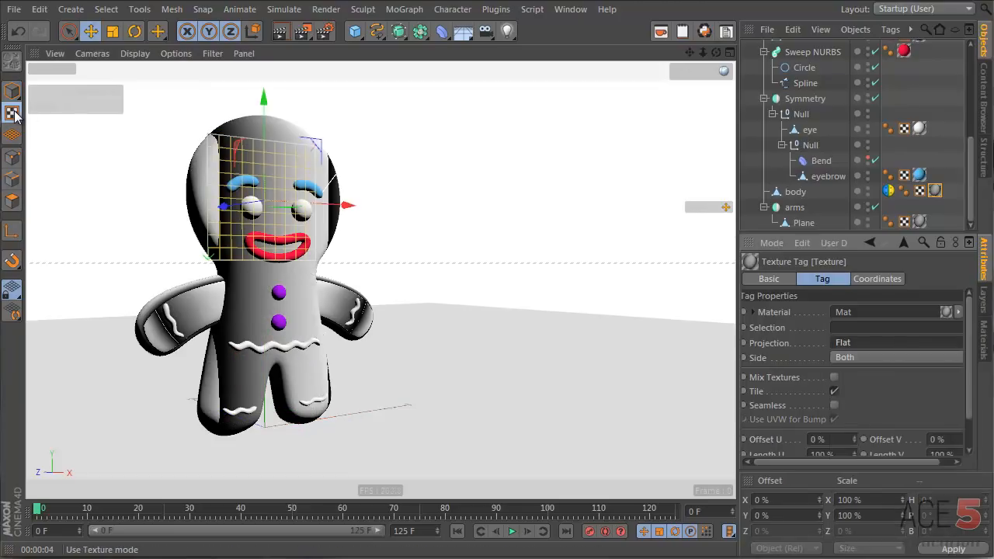
pyautogui.press('r')
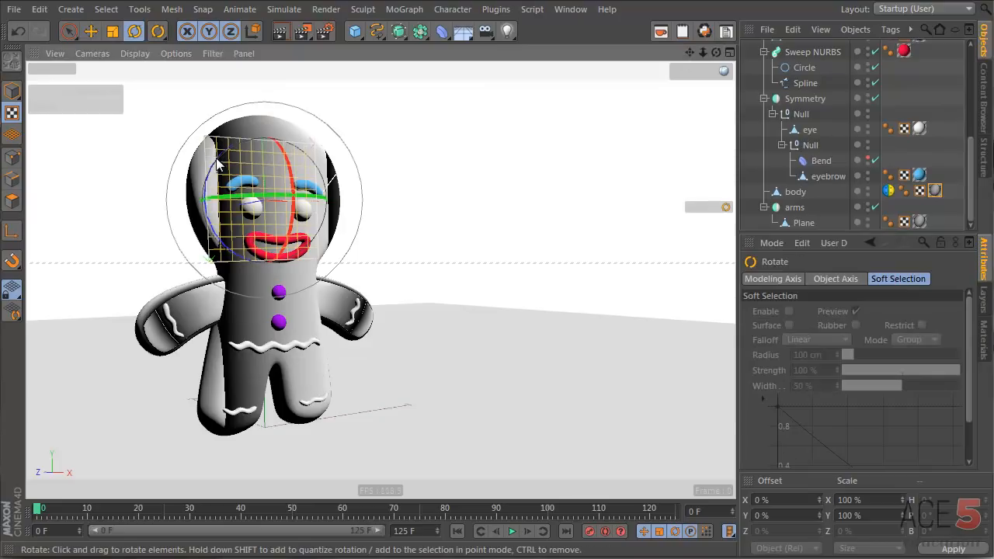
pyautogui.moveTo(224, 161); pyautogui.dragTo(220, 250)
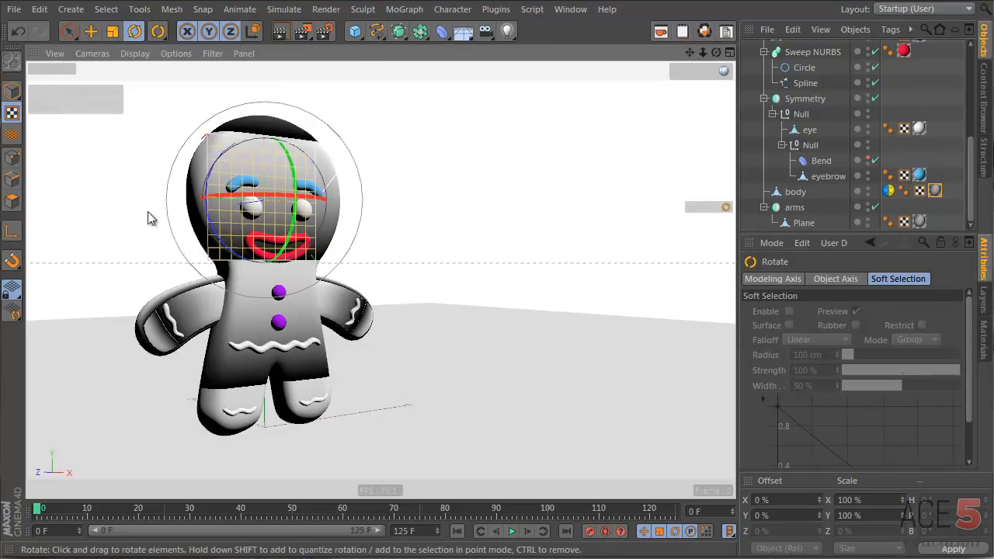
# Scale the body's texture projection vertically to an X scale of about 185%.
pyautogui.press('t')
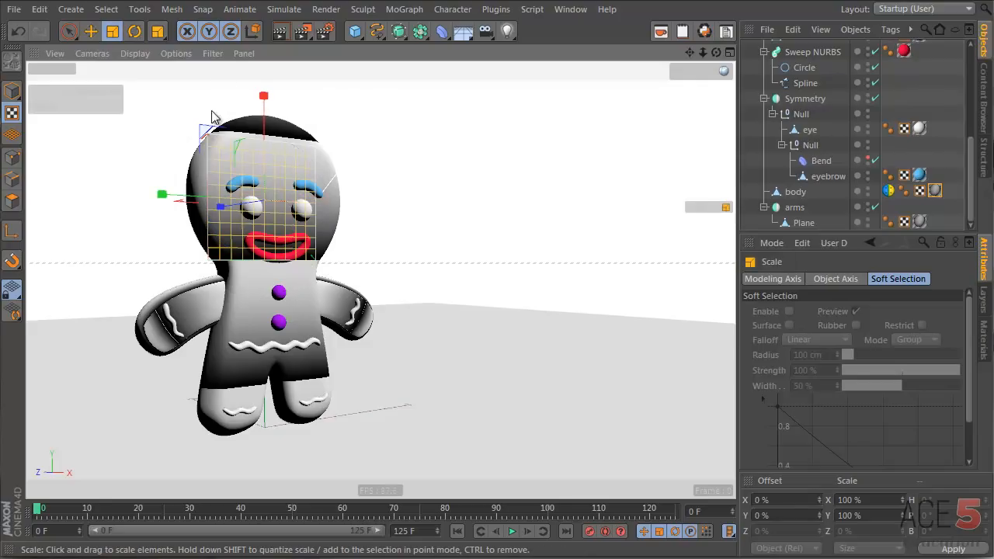
pyautogui.moveTo(264, 130); pyautogui.dragTo(264, 98)
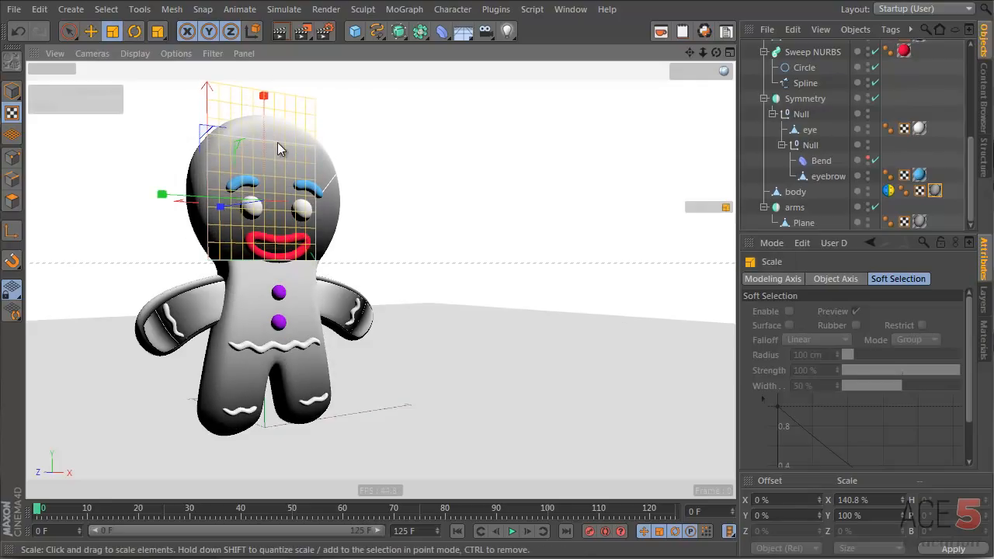
pyautogui.moveTo(264, 145); pyautogui.dragTo(266, 104)
# Move the body's texture projection down over the torso and legs, to an offset of about X -143.6%, Y 4.4%.
pyautogui.press('e')
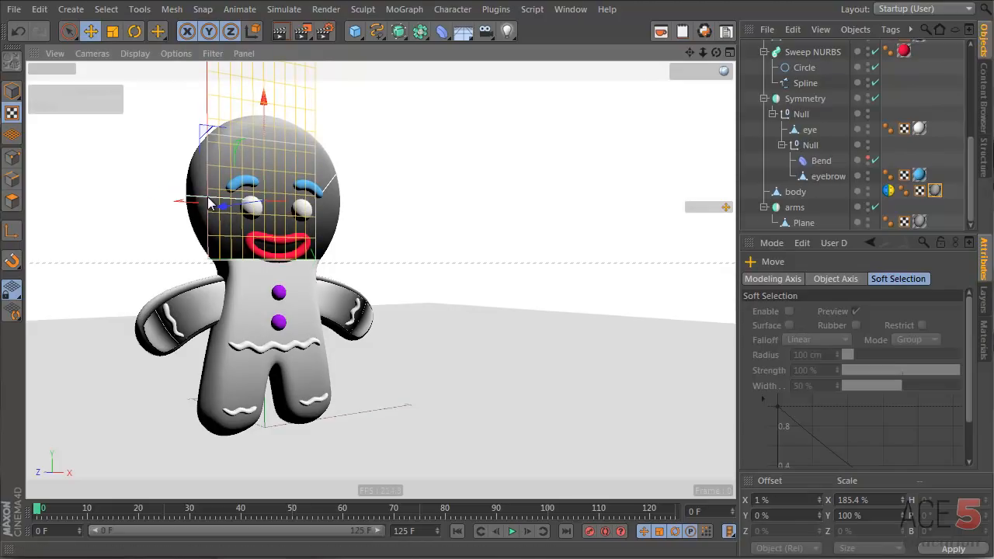
pyautogui.moveTo(160, 194); pyautogui.dragTo(160, 222)
pyautogui.moveTo(267, 110); pyautogui.dragTo(613, 340)
# Stretch the texture projection over the whole body to an X scale of about 270%.
pyautogui.press('t')
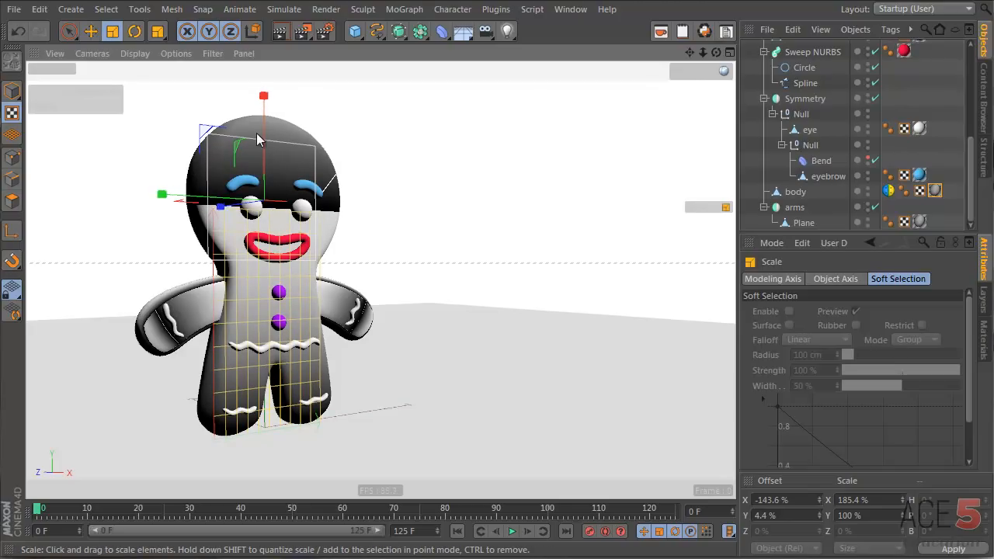
pyautogui.moveTo(258, 138); pyautogui.dragTo(590, 62)
pyautogui.keyDown('alt'); pyautogui.moveTo(270, 256); pyautogui.dragTo(116, 246); pyautogui.keyUp('alt')
pyautogui.keyDown('alt'); pyautogui.moveTo(350, 183); pyautogui.dragTo(429, 215); pyautogui.keyUp('alt')
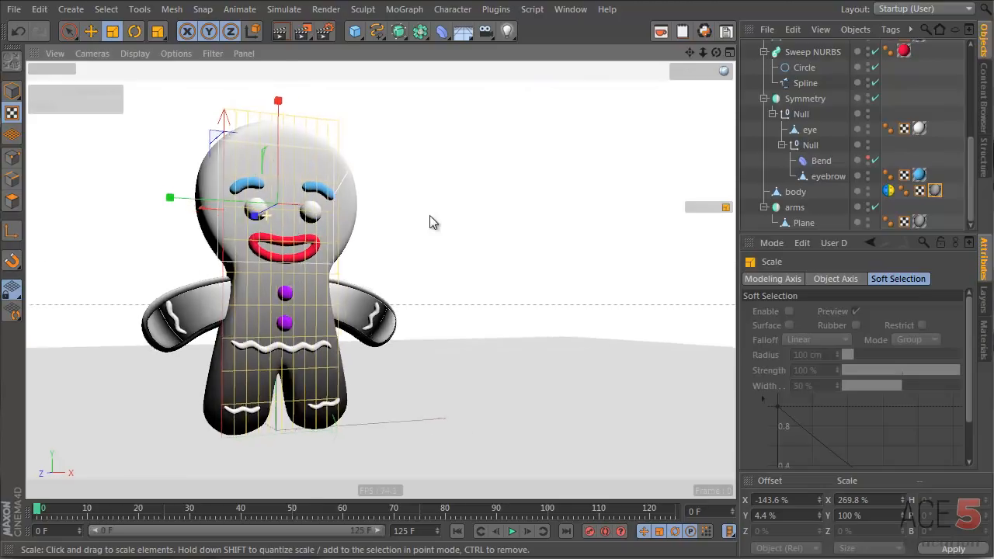
# Replace the texture tag on the arms' Plane with a copy of the body's texture tag.
pyautogui.click(920, 221)
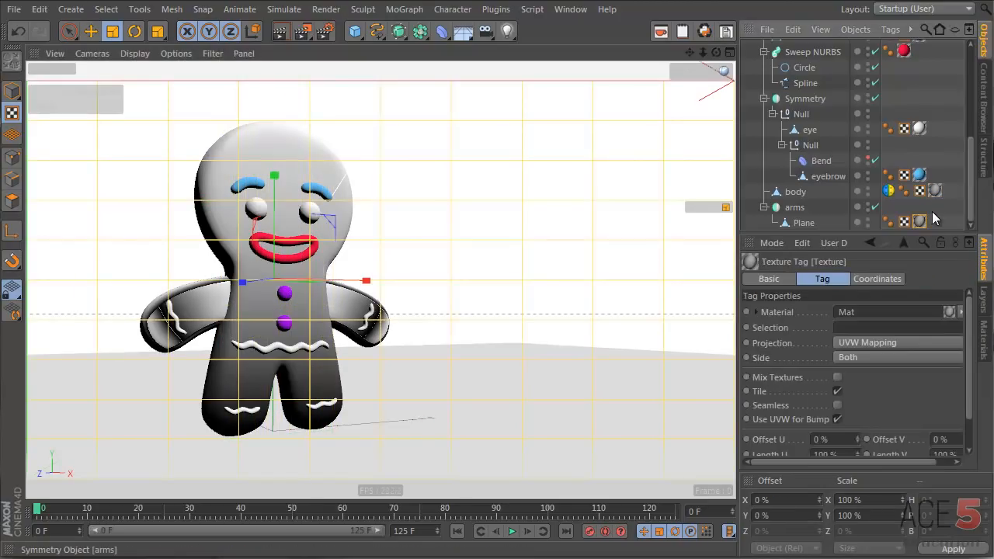
pyautogui.press('Delete')
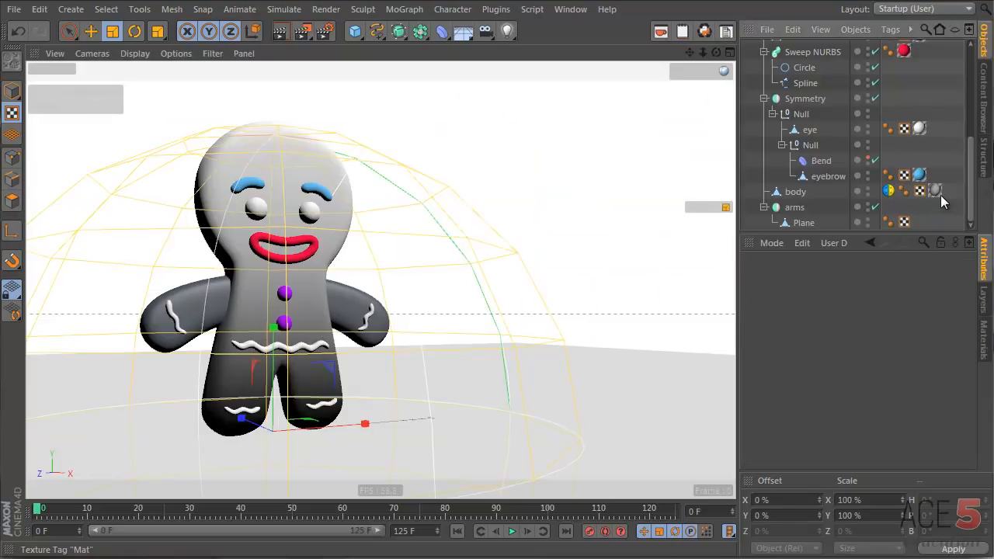
pyautogui.keyDown('ctrl'); pyautogui.moveTo(938, 191); pyautogui.dragTo(920, 222); pyautogui.keyUp('ctrl')
pyautogui.click(947, 208)
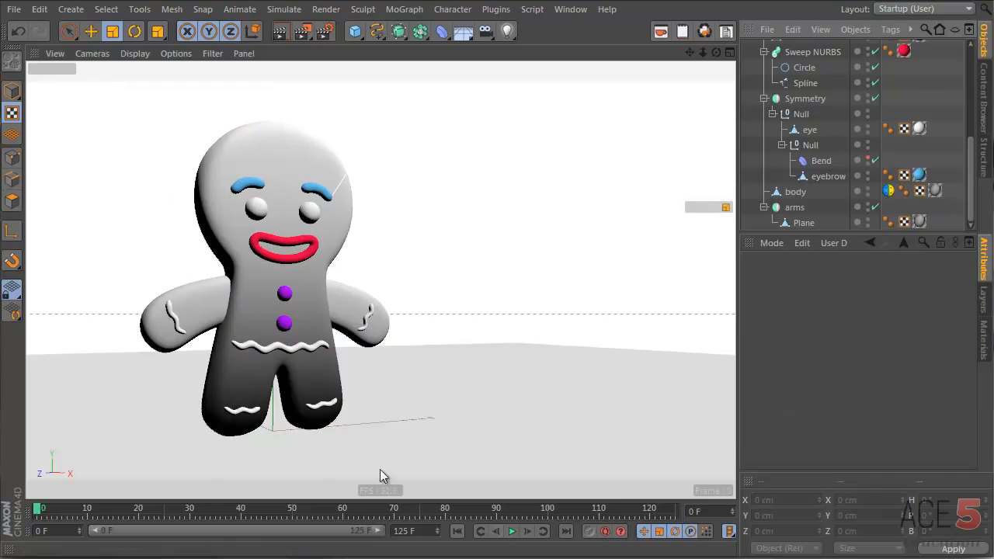
# Move the texture projection of the arms' Plane up along the character, to an X offset of about -97%.
pyautogui.click(920, 222)
pyautogui.press('e')
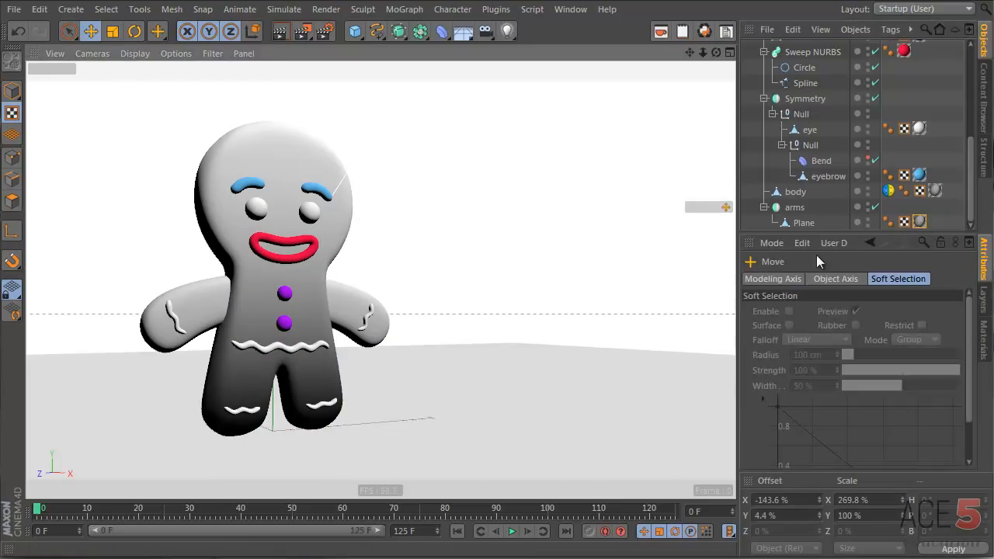
pyautogui.click(789, 222)
pyautogui.moveTo(273, 225); pyautogui.dragTo(272, 221)
pyautogui.moveTo(273, 183); pyautogui.dragTo(448, 165)
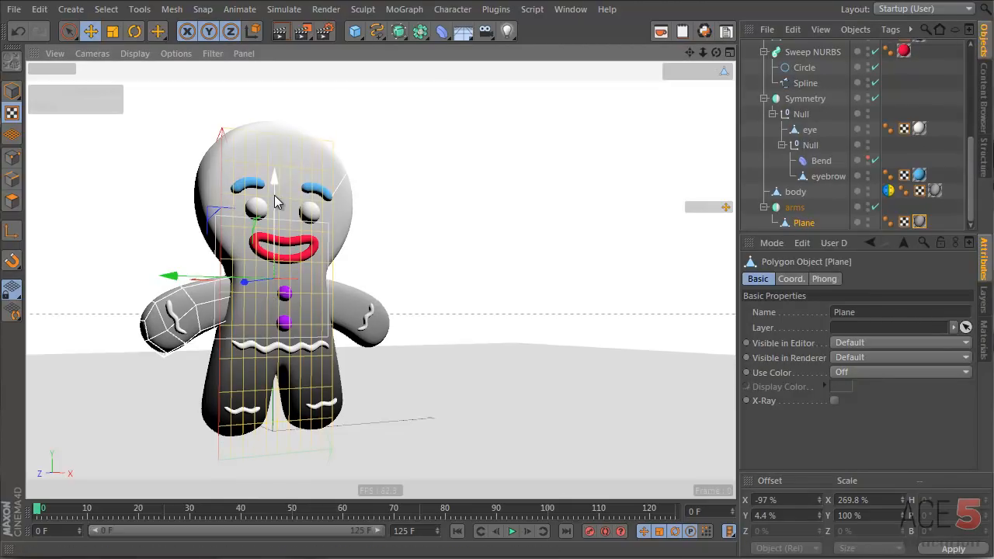
pyautogui.moveTo(276, 202); pyautogui.dragTo(307, 204)
pyautogui.click(793, 230)
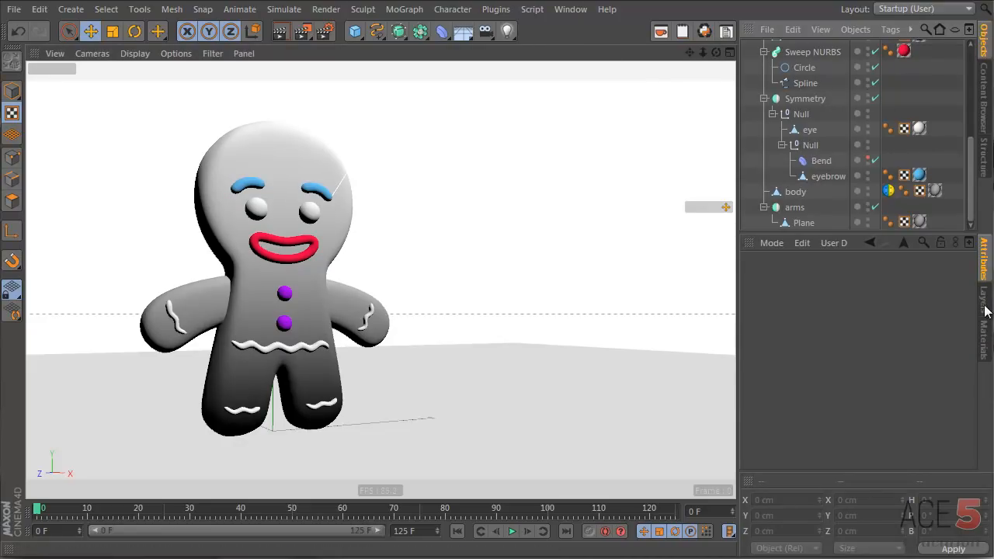
# Blend the gradient over the orange color of the gingerbread material with the Add mix mode at 35% strength.
pyautogui.click(982, 342)
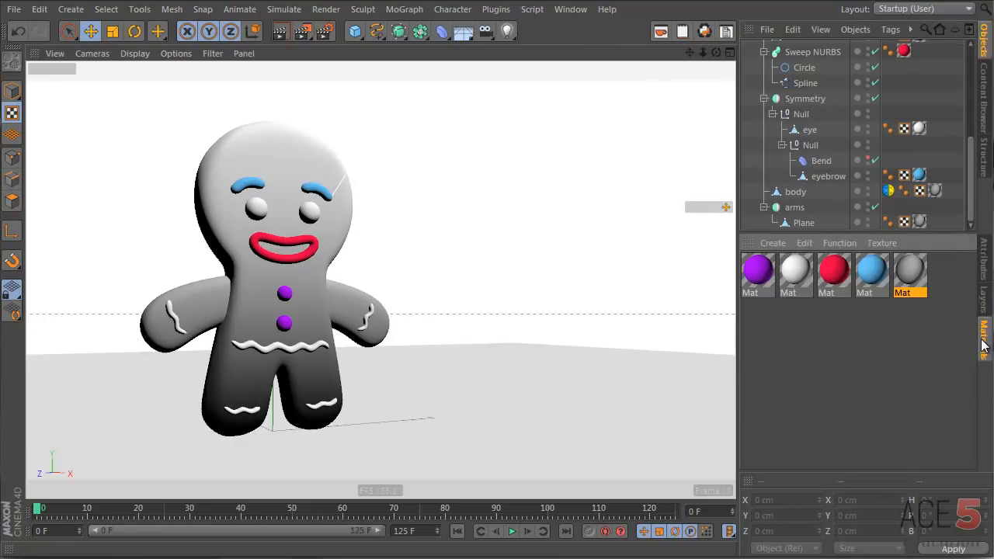
pyautogui.doubleClick(926, 287)
pyautogui.moveTo(399, 40); pyautogui.dragTo(733, 133)
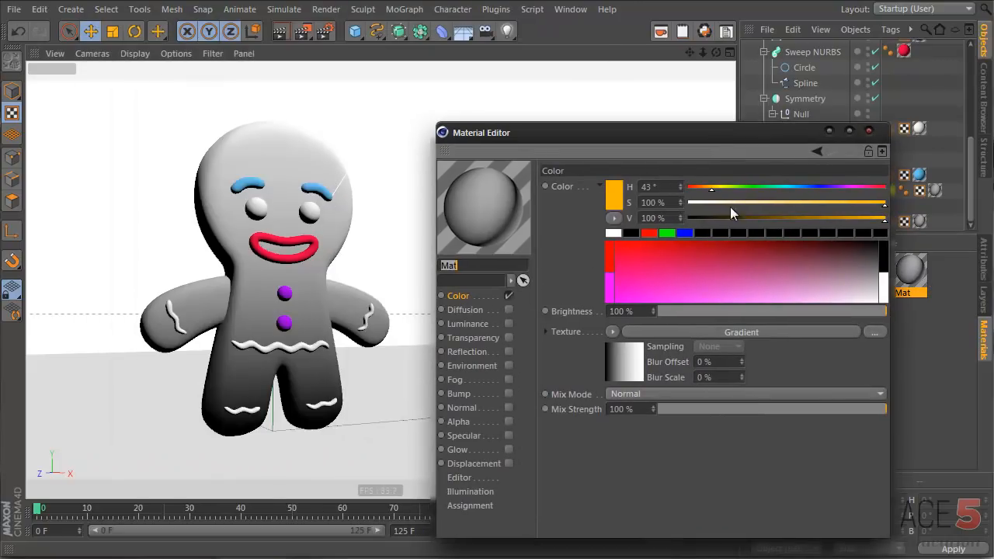
pyautogui.click(635, 393)
pyautogui.click(650, 425)
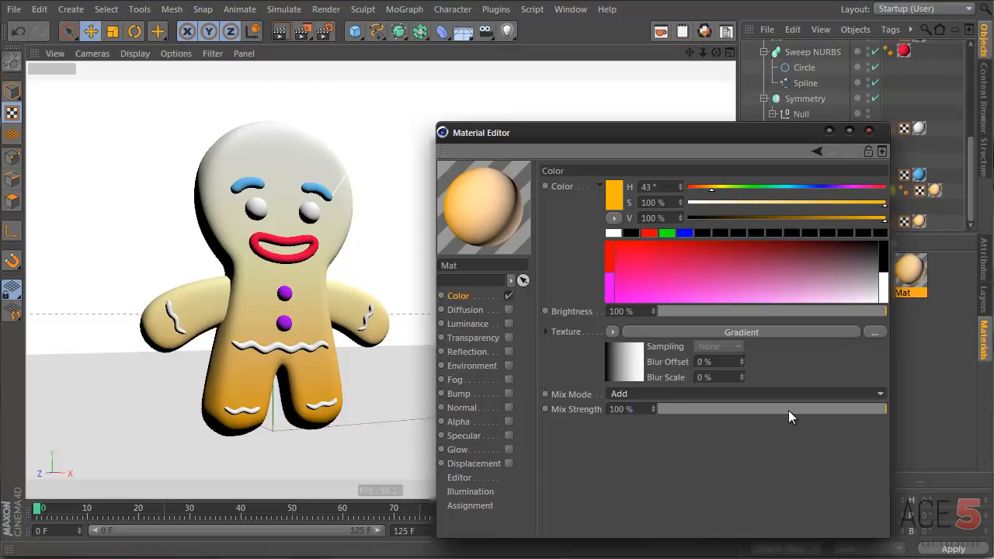
pyautogui.moveTo(788, 410); pyautogui.dragTo(713, 416)
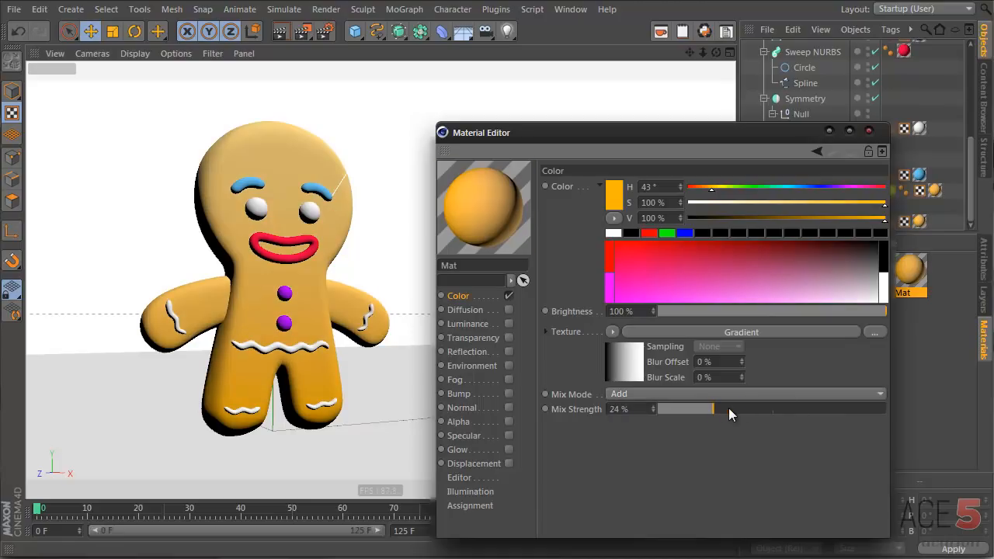
# Lighten the gradient's black knot to a mid grey of RGB 148.
pyautogui.click(627, 359)
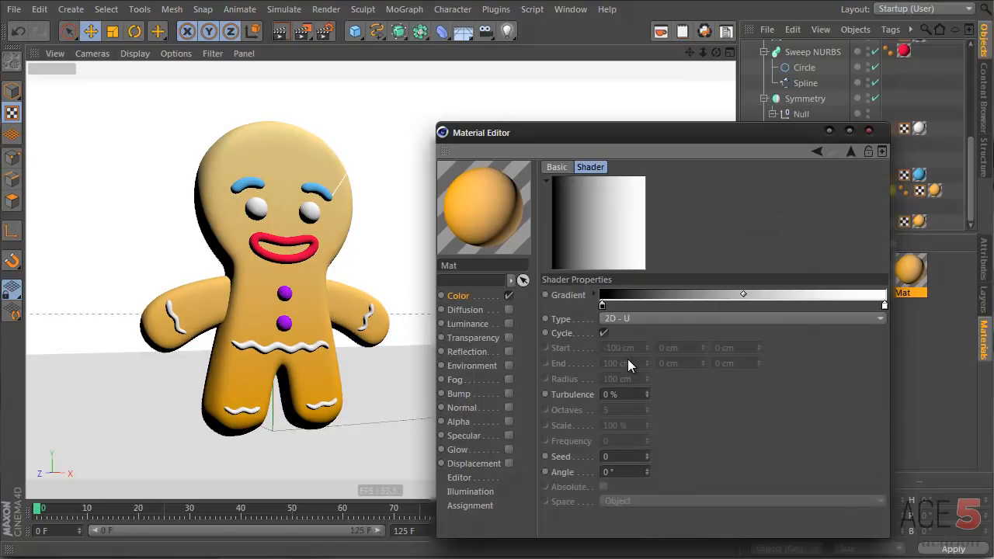
pyautogui.doubleClick(603, 304)
pyautogui.click(516, 285)
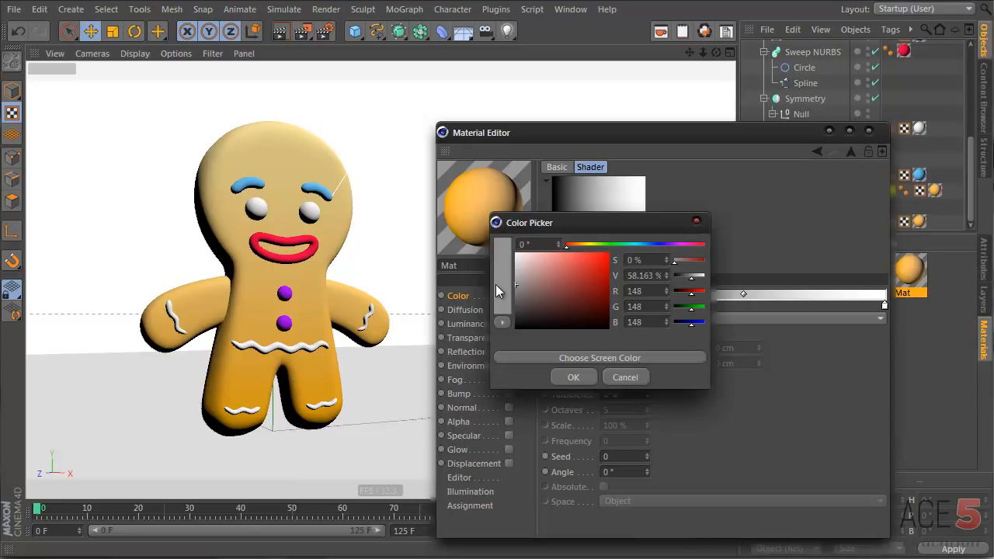
pyautogui.click(571, 377)
# Darken the gingerbread material's base color to V 78% and set the gradient's mix strength to 23%.
pyautogui.click(849, 151)
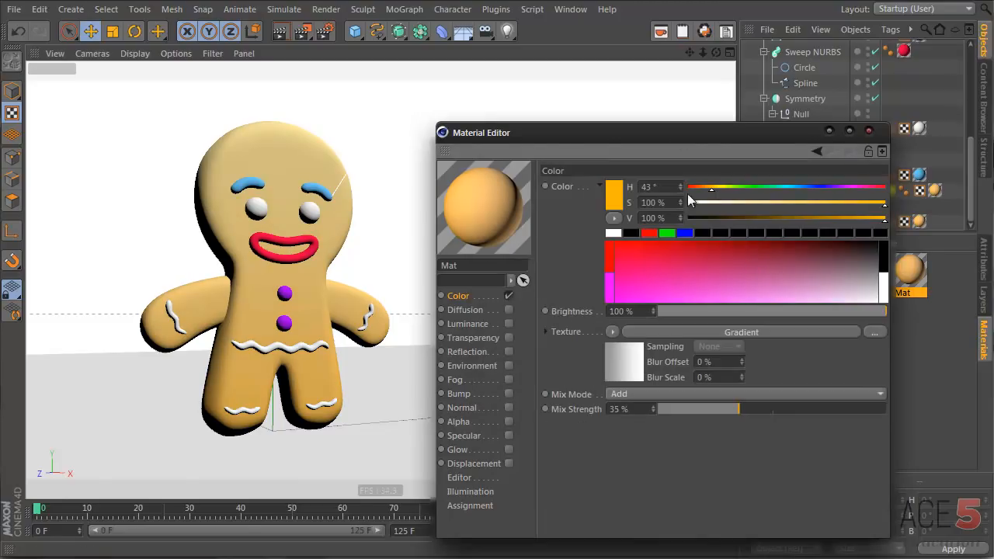
pyautogui.moveTo(852, 217)
pyautogui.mouseDown()
pyautogui.moveTo(813, 219)
pyautogui.moveTo(841, 219)
pyautogui.mouseUp()
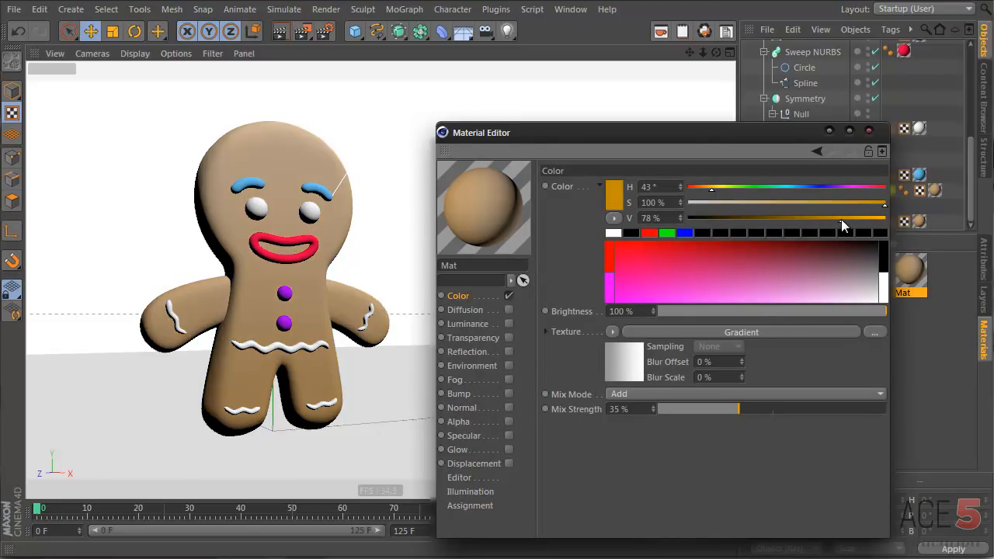
pyautogui.moveTo(707, 413); pyautogui.dragTo(709, 410)
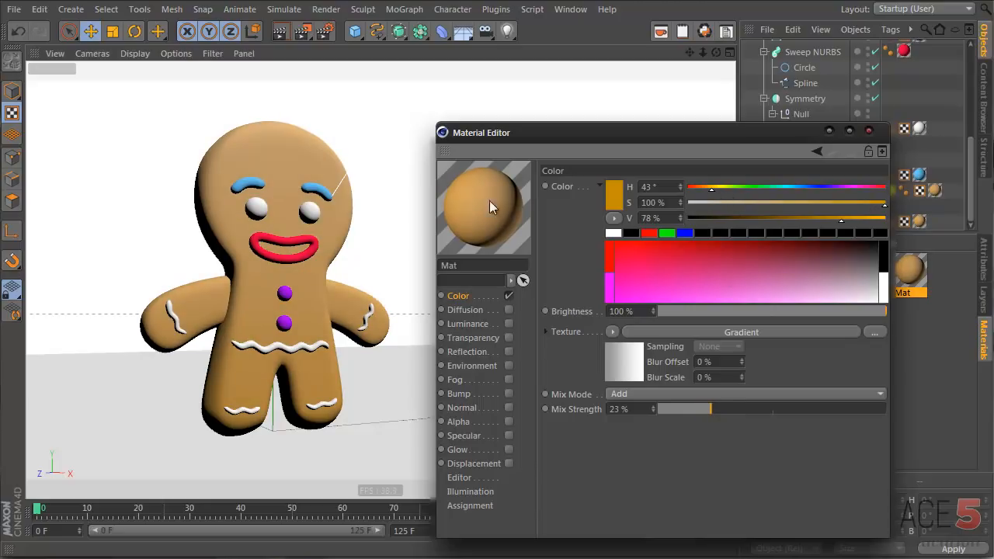
# Try the Multiply and Subtract mix modes at 100% strength and return to Add.
pyautogui.click(665, 394)
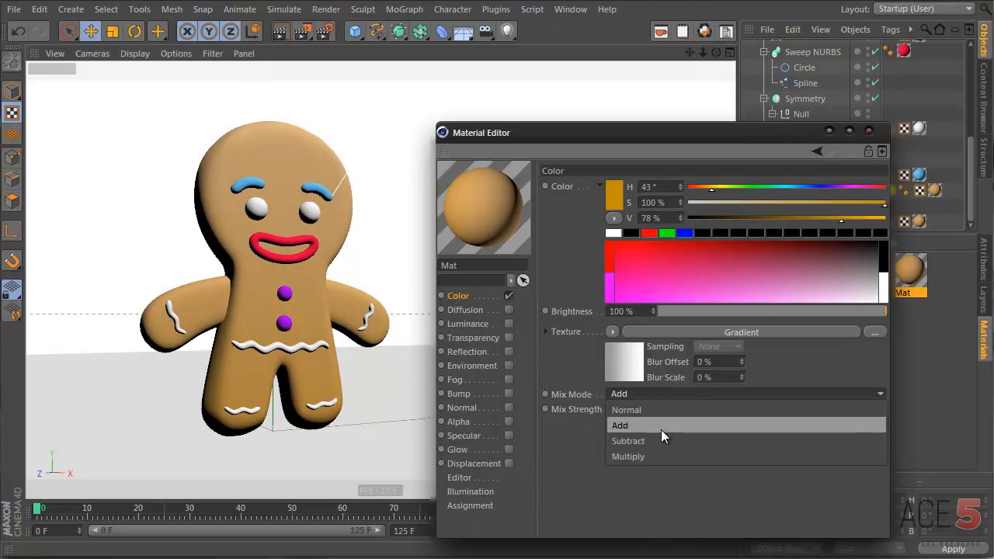
pyautogui.click(661, 455)
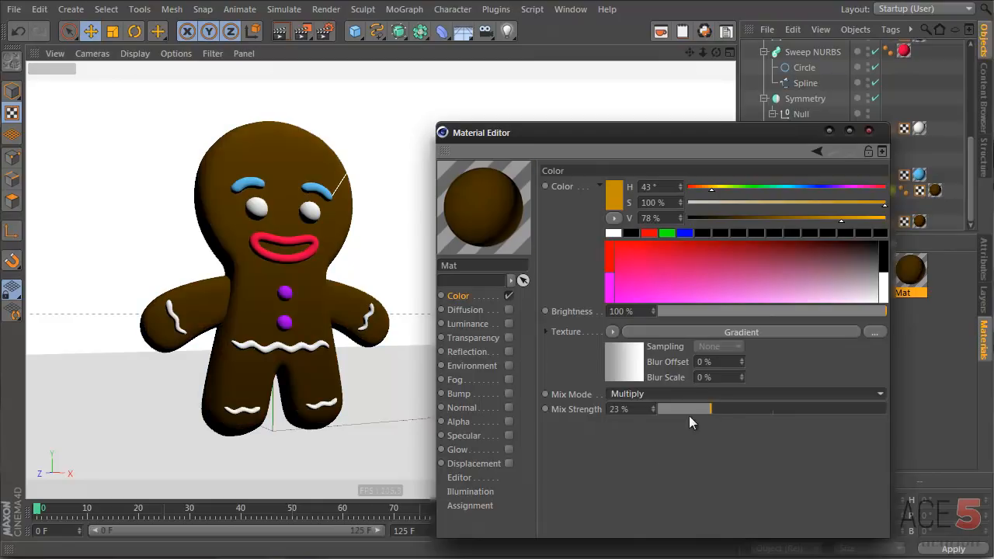
pyautogui.moveTo(690, 411); pyautogui.dragTo(904, 409)
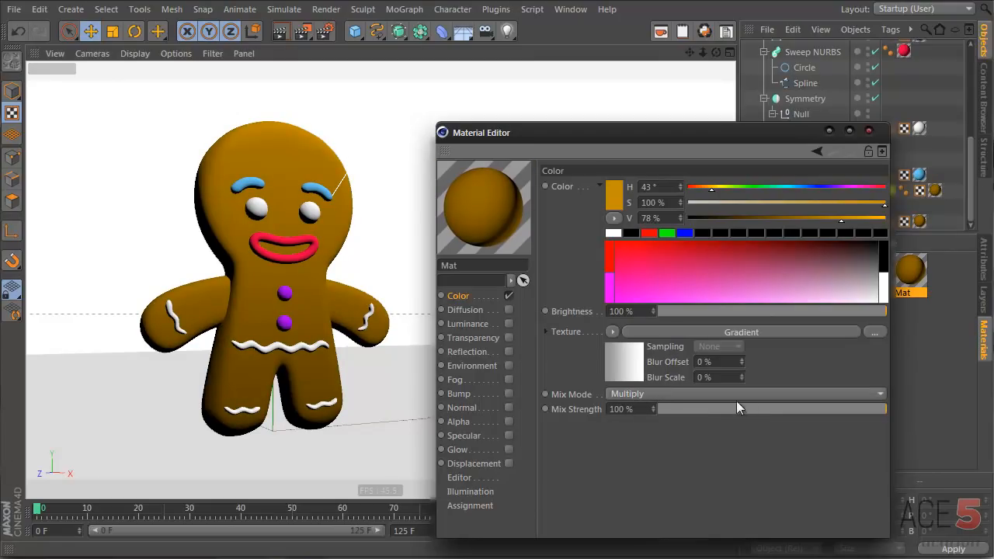
pyautogui.scroll(1, 672, 394)
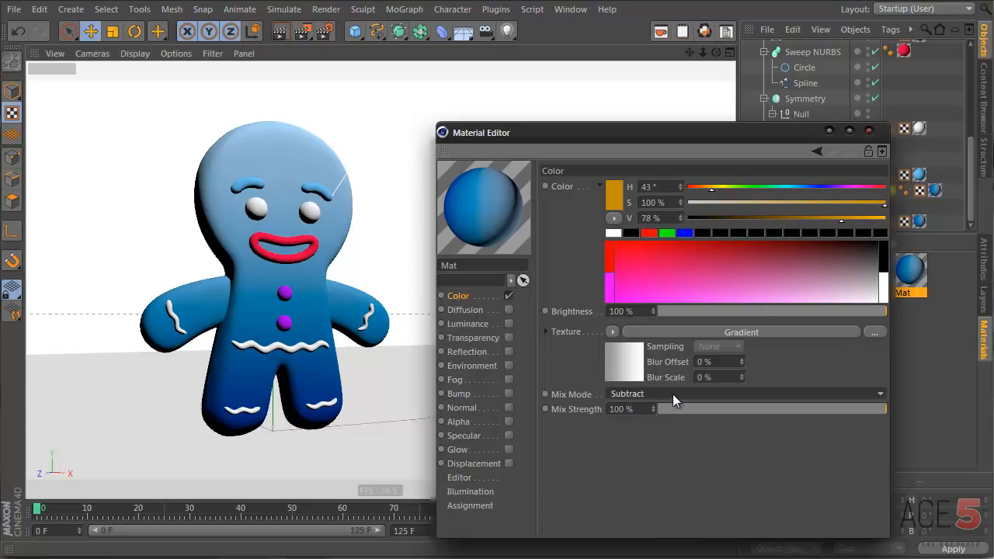
pyautogui.scroll(1, 672, 393)
pyautogui.scroll(1, 672, 394)
pyautogui.scroll(-1, 673, 393)
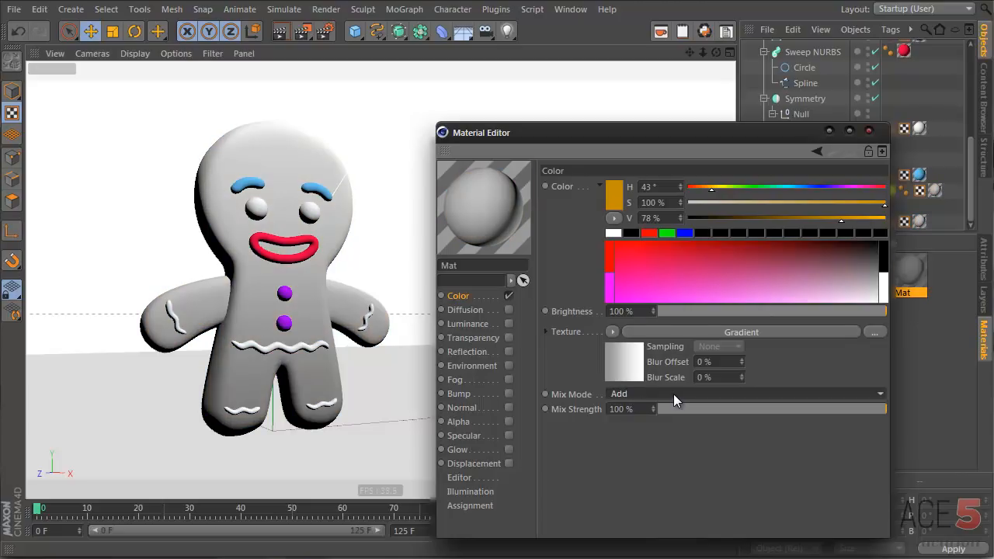
# Set the gradient's mix strength to 13% and the base color to V 97%, and test-render the perspective view.
pyautogui.moveTo(842, 417); pyautogui.dragTo(688, 410)
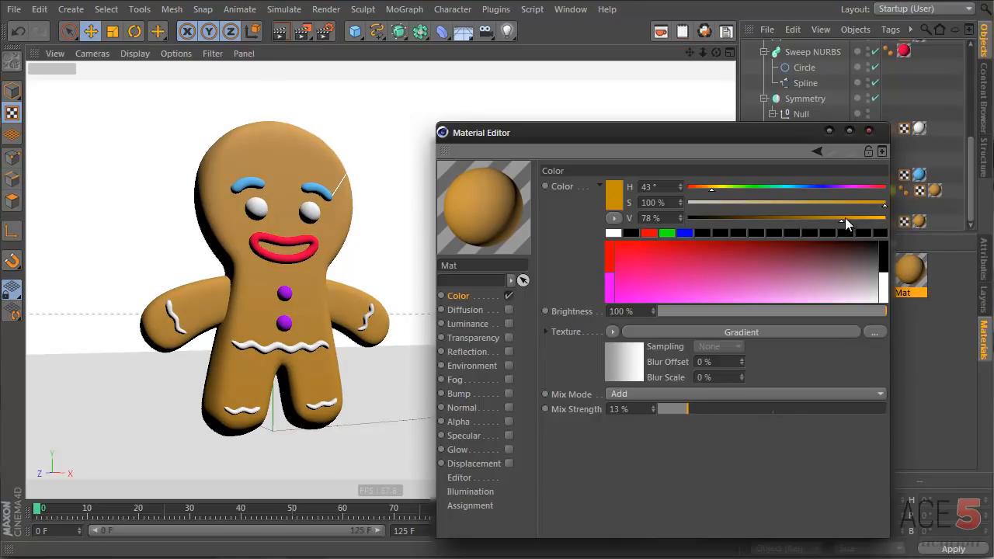
pyautogui.moveTo(845, 219); pyautogui.dragTo(881, 219)
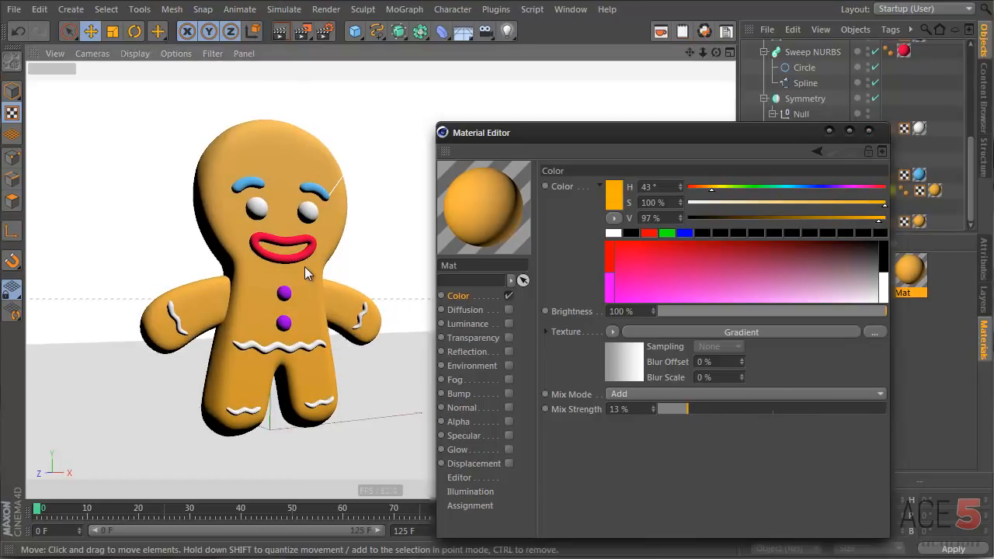
pyautogui.middleClick(304, 267)
pyautogui.click(278, 30)
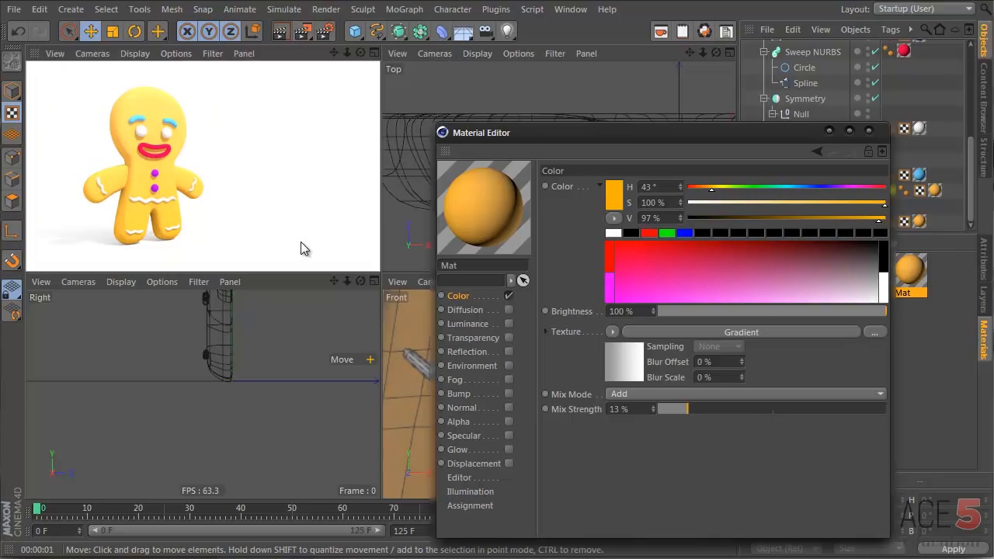
pyautogui.click(201, 178)
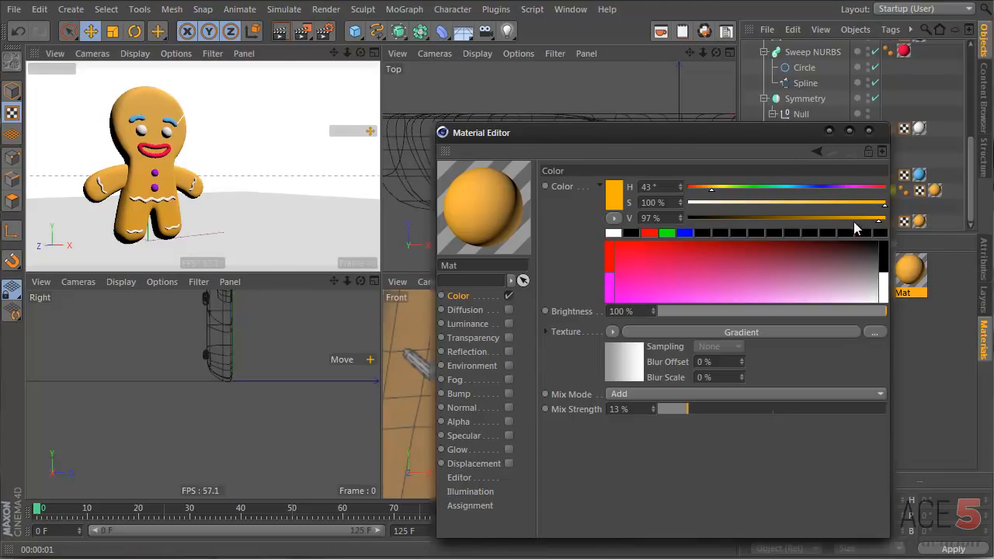
# Adjust the base color to H 33°, V 76% with a 4% mix strength, test-rendering the perspective view.
pyautogui.moveTo(853, 220); pyautogui.dragTo(837, 219)
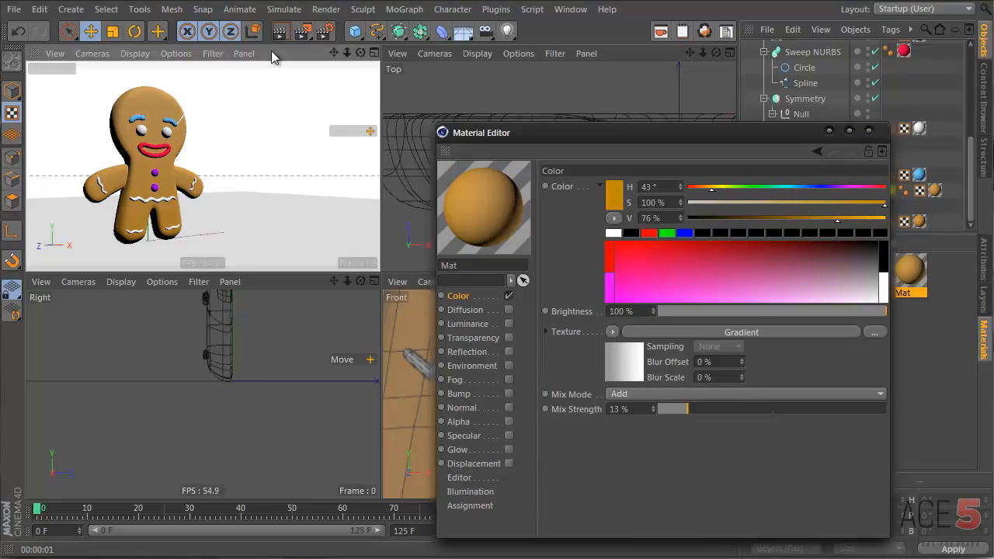
pyautogui.click(279, 31)
pyautogui.moveTo(685, 415); pyautogui.dragTo(668, 405)
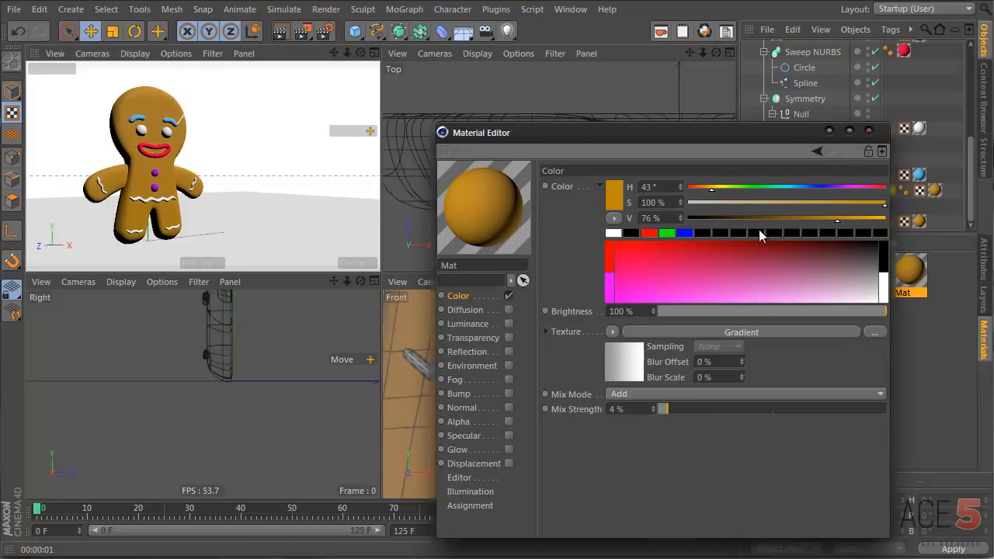
pyautogui.moveTo(713, 194); pyautogui.dragTo(706, 195)
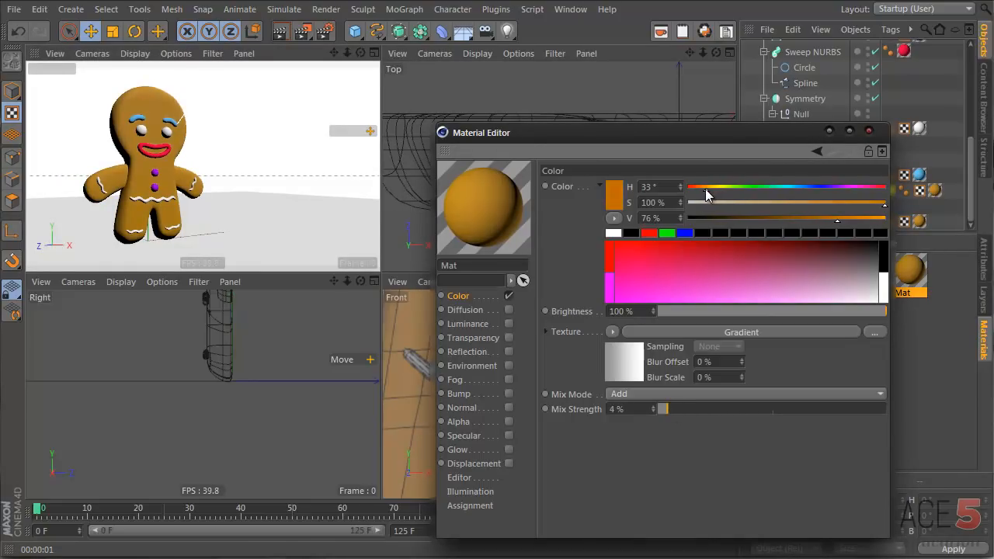
pyautogui.click(282, 30)
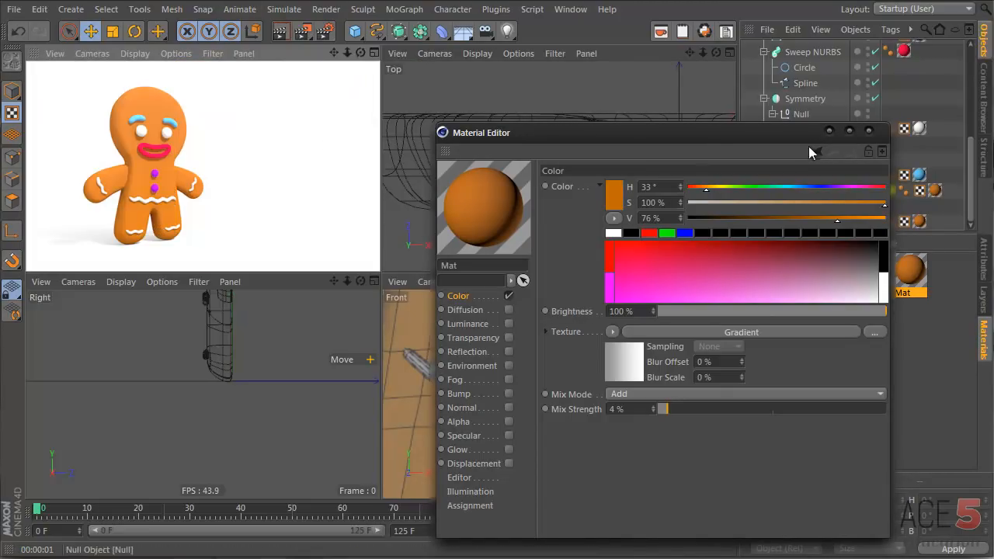
# Adjust the base color to H 46°, V 84% with a 7% mix strength, and test-render the perspective view.
pyautogui.moveTo(842, 221); pyautogui.dragTo(854, 222)
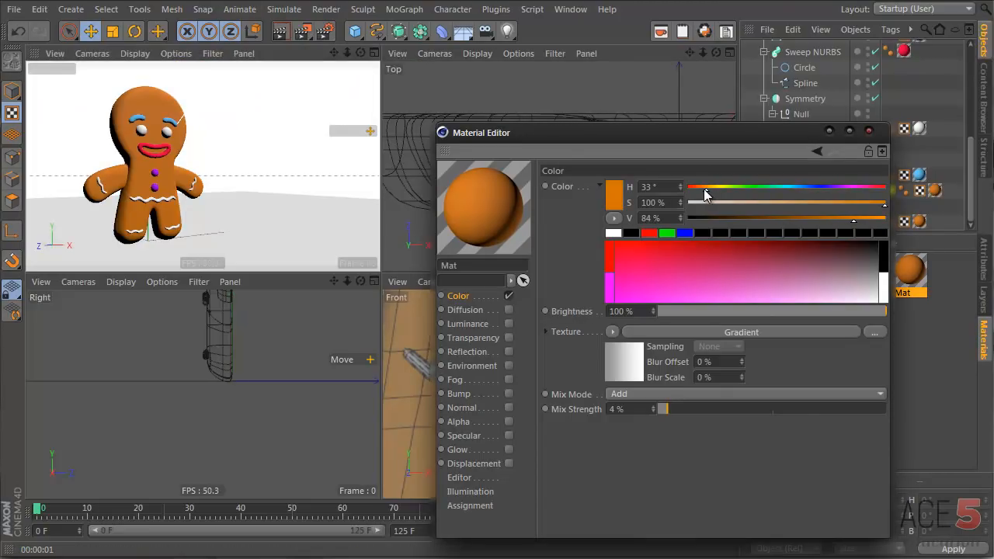
pyautogui.moveTo(706, 190); pyautogui.dragTo(713, 190)
pyautogui.click(643, 406)
pyautogui.scroll(3, 643, 406)
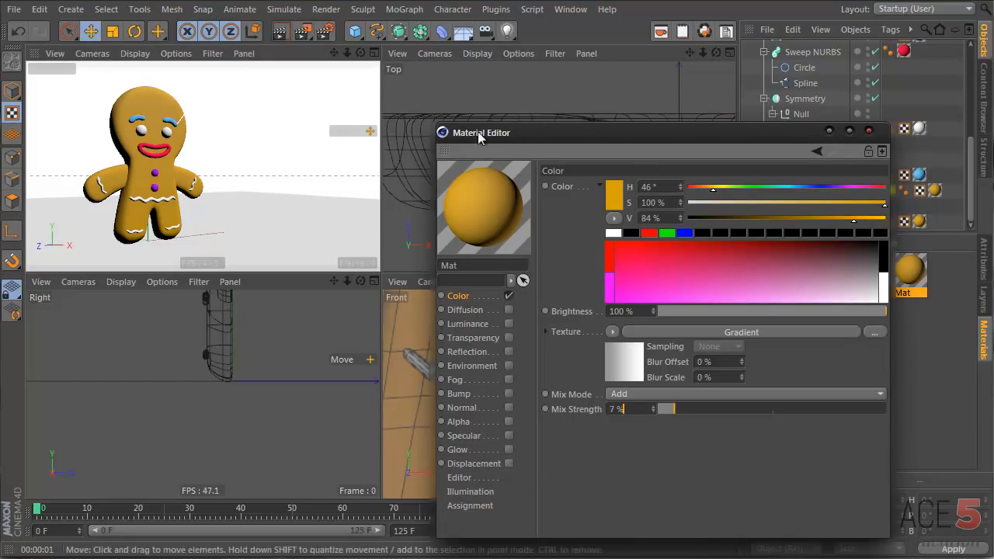
pyautogui.moveTo(712, 190); pyautogui.dragTo(713, 191)
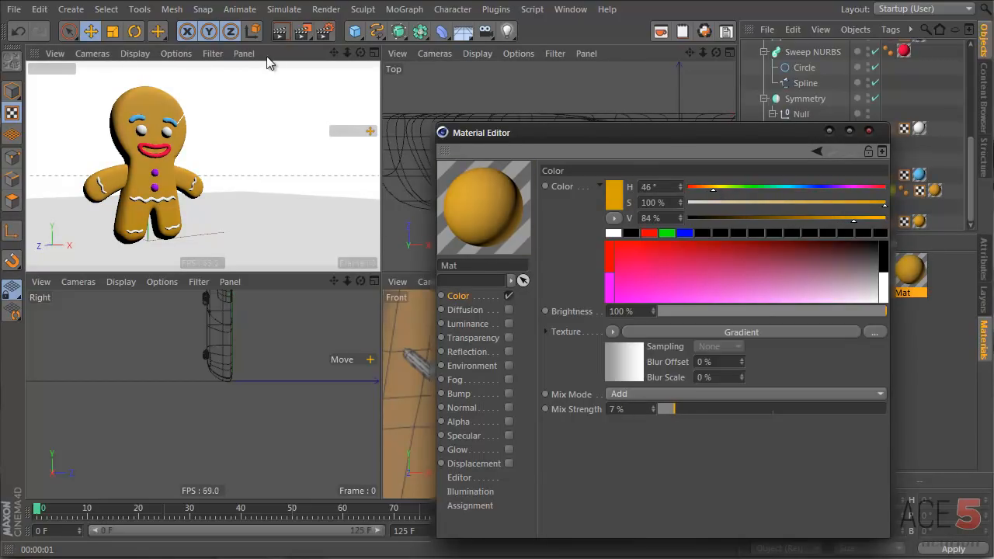
pyautogui.click(281, 32)
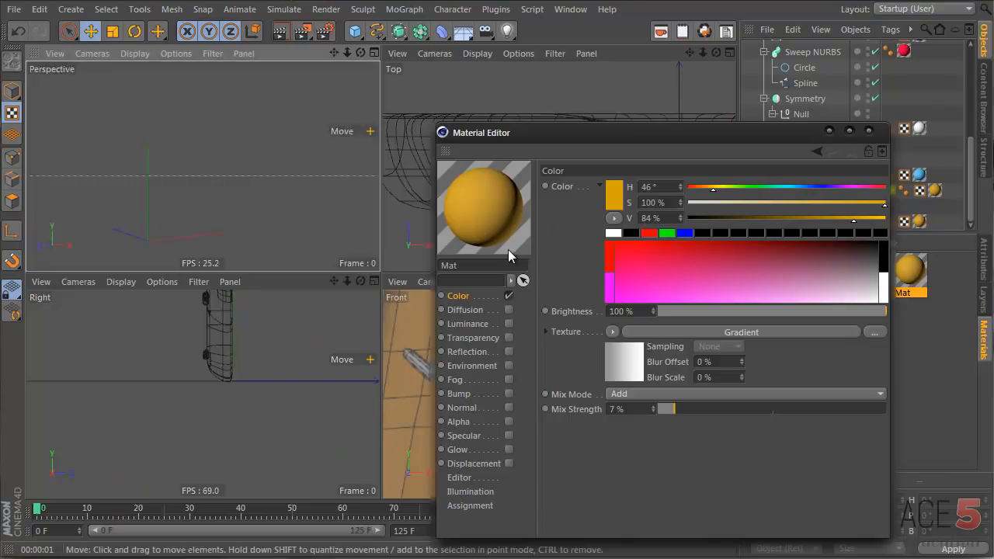
# Darken the gradient's grey knot to RGB 104 and test-render the perspective view.
pyautogui.click(619, 376)
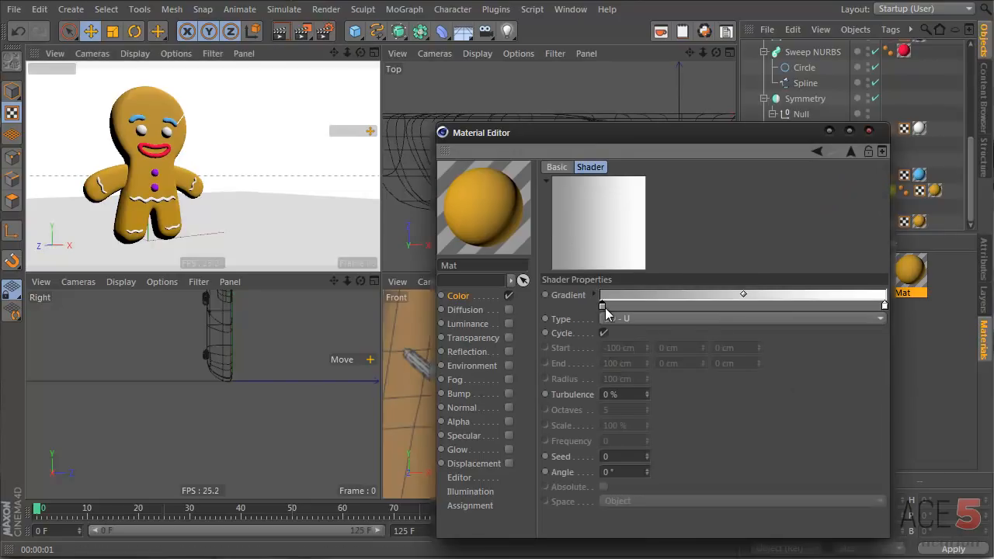
pyautogui.doubleClick(603, 307)
pyautogui.moveTo(539, 299); pyautogui.dragTo(511, 302)
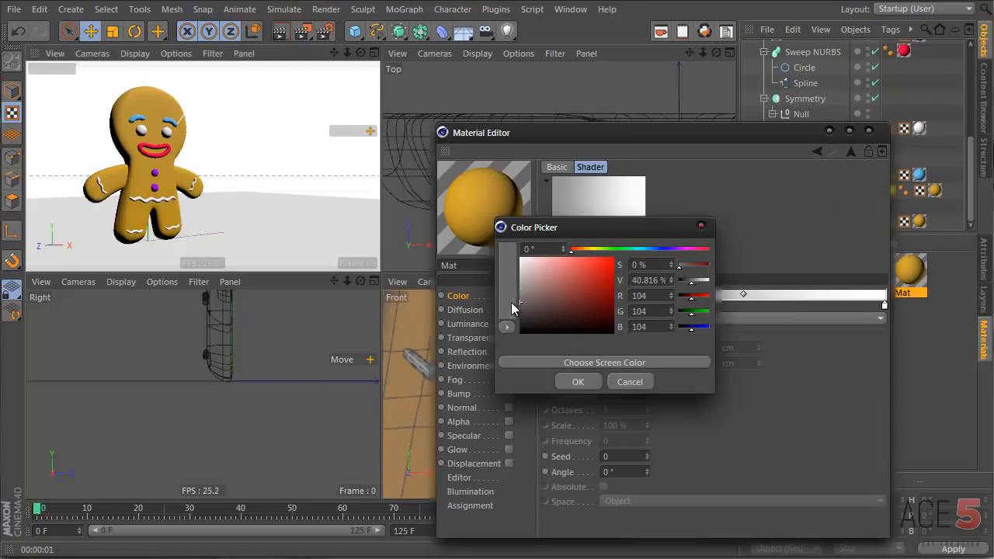
pyautogui.click(578, 381)
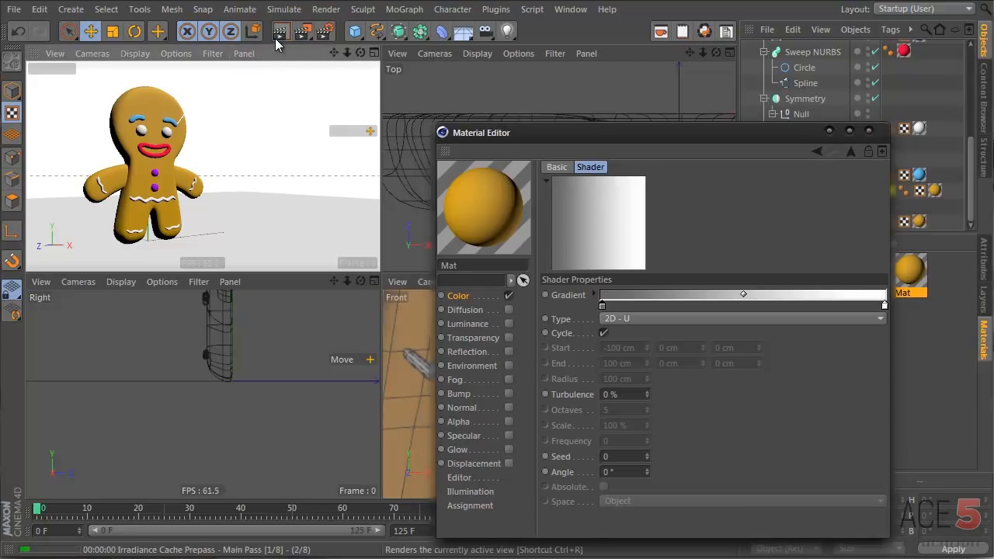
pyautogui.click(275, 37)
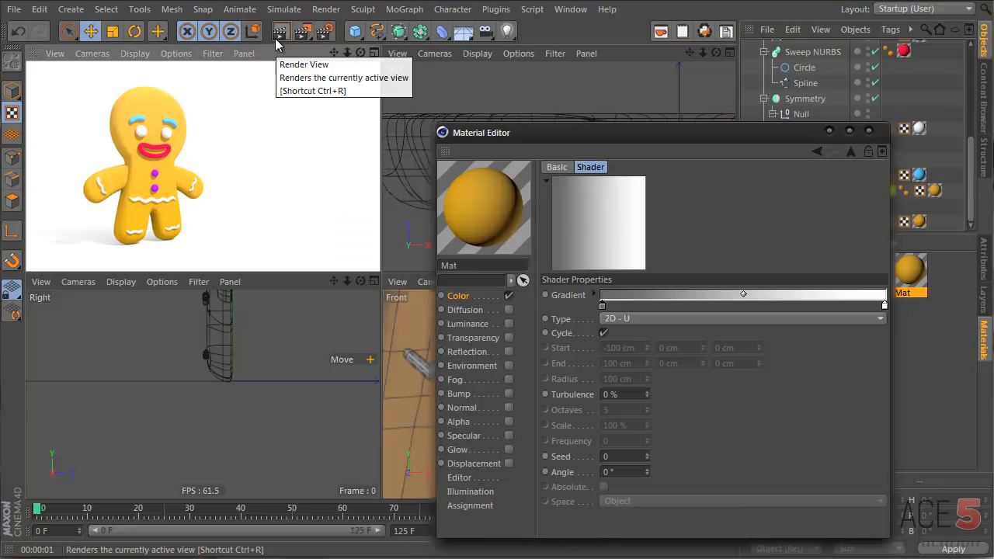
# Shift the gingerbread material's base color hue to 41°.
pyautogui.click(851, 153)
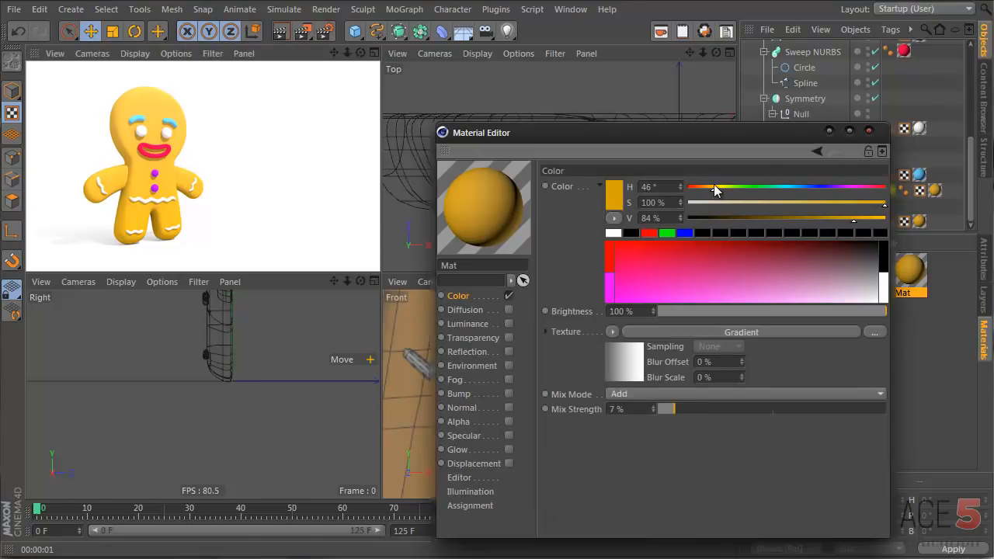
pyautogui.moveTo(714, 189); pyautogui.dragTo(711, 190)
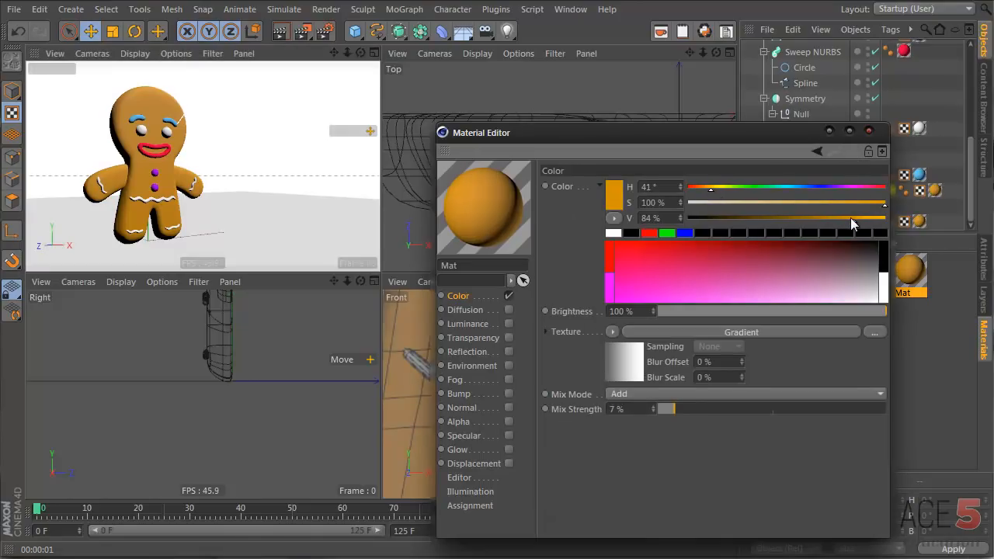
# Set the gingerbread material's base color V to 89% and test-render the perspective view.
pyautogui.click(281, 31)
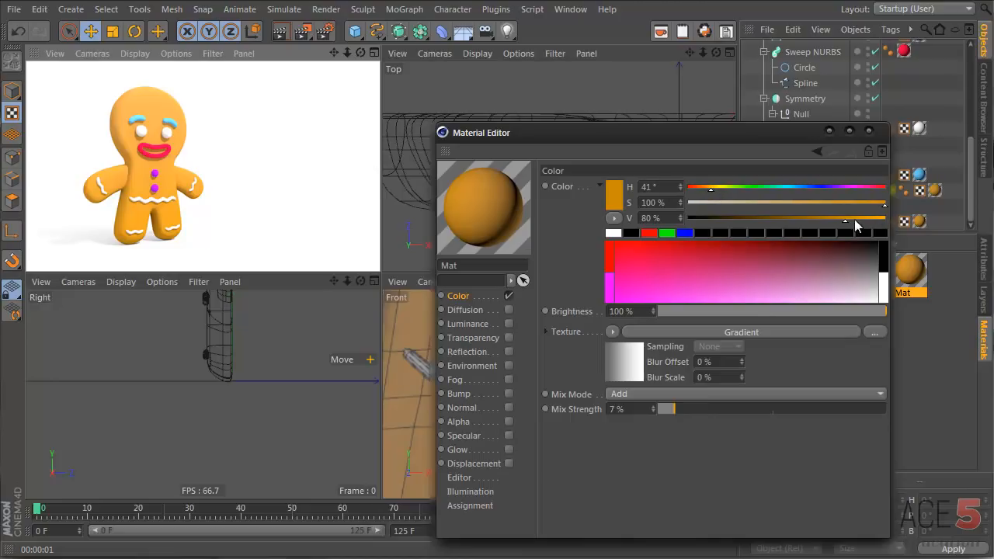
pyautogui.moveTo(856, 223); pyautogui.dragTo(862, 221)
pyautogui.click(281, 36)
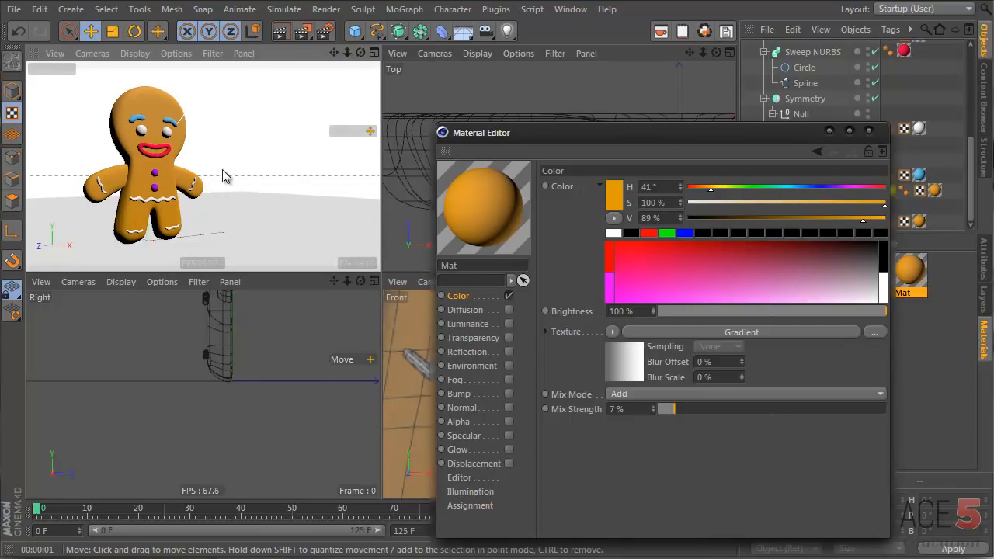
pyautogui.click(286, 31)
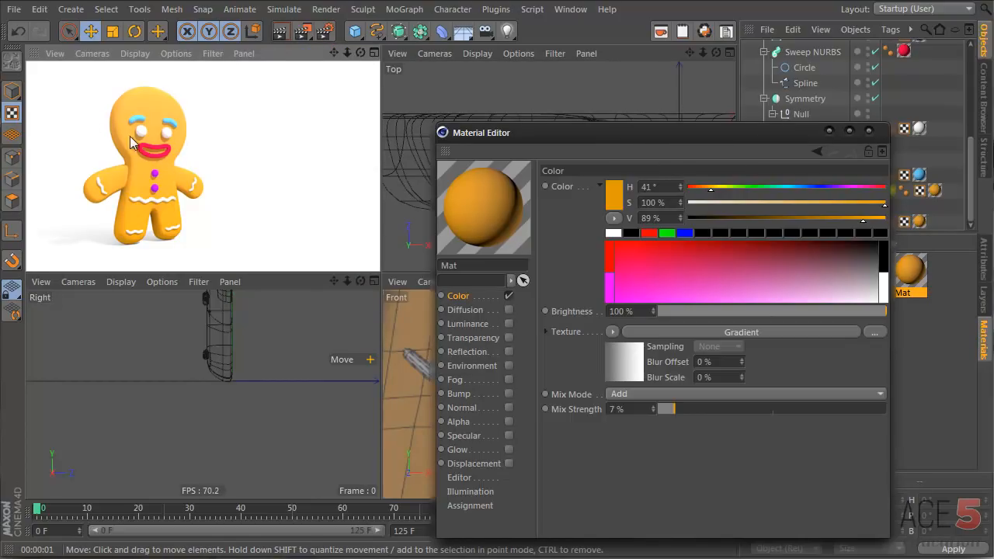
# Maximize the perspective view and test-render only the region around the gingerbread man's face, closing the material editor.
pyautogui.middleClick(183, 154)
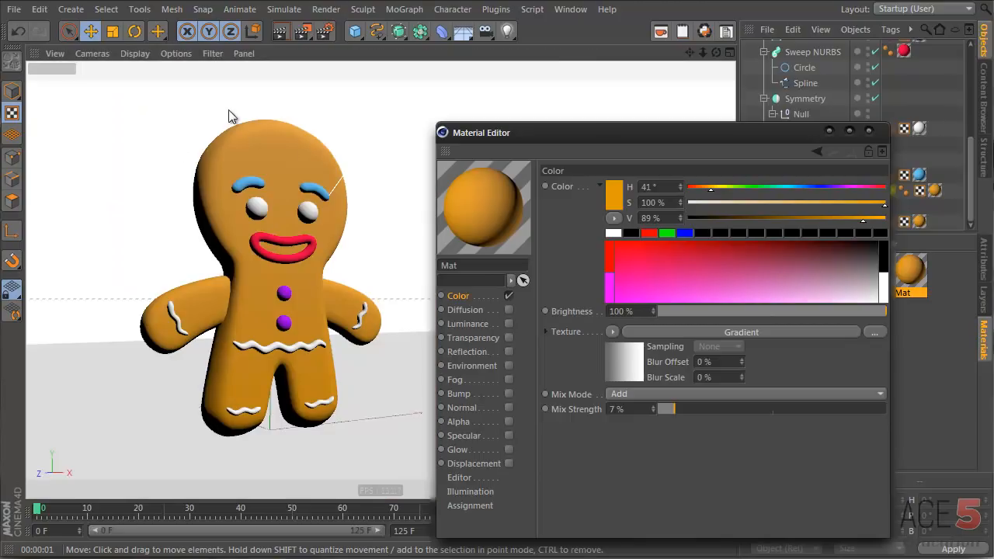
pyautogui.moveTo(173, 144); pyautogui.dragTo(379, 284)
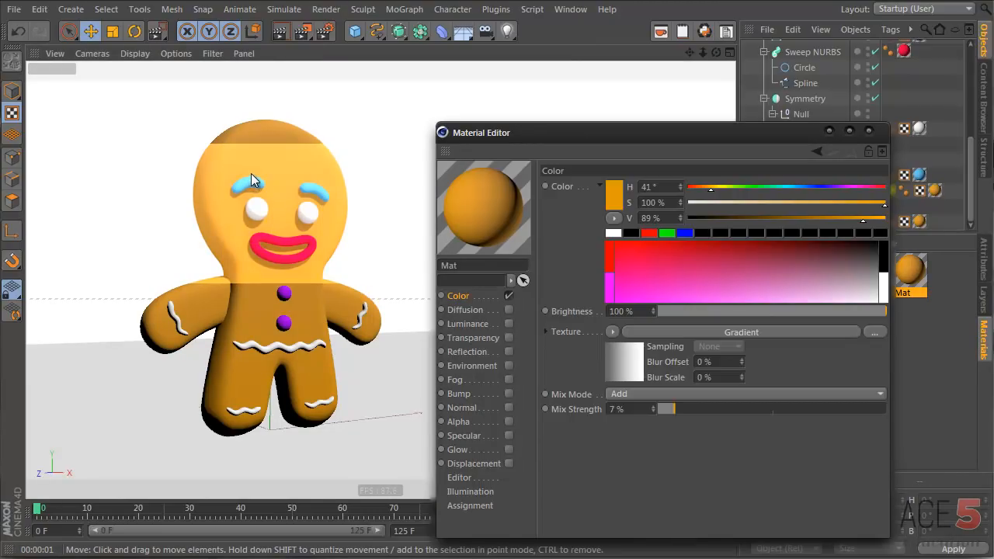
pyautogui.click(871, 132)
# Add a Fresnel texture to the blue eyebrow material's color, using Add mix mode at 68% mix strength.
pyautogui.doubleClick(869, 268)
pyautogui.moveTo(347, 33); pyautogui.dragTo(663, 68)
pyautogui.click(592, 261)
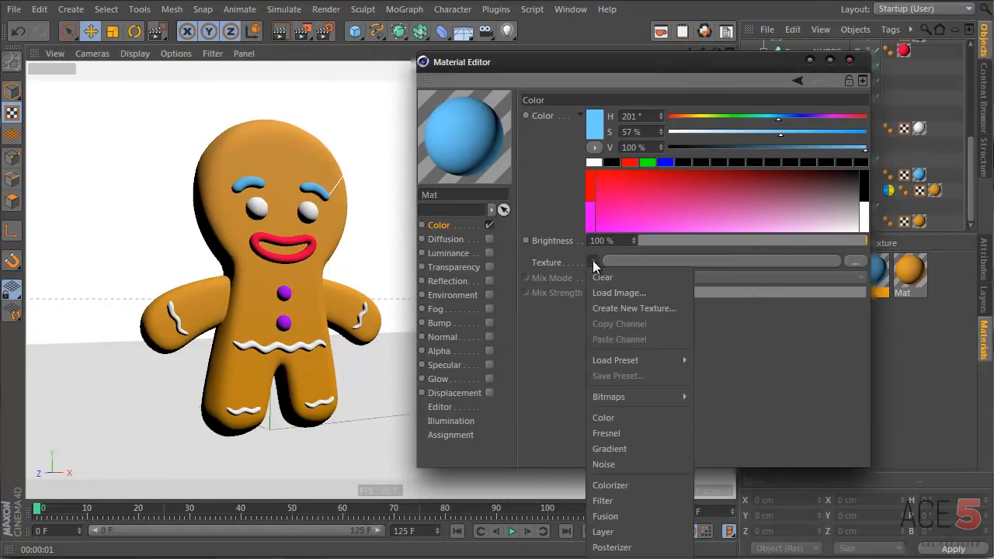
pyautogui.click(625, 433)
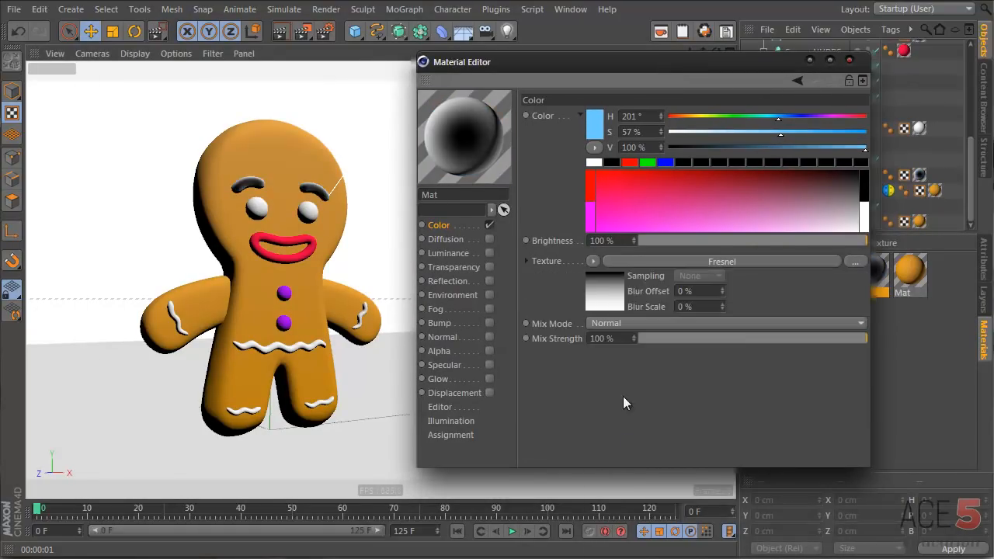
pyautogui.click(666, 324)
pyautogui.click(646, 348)
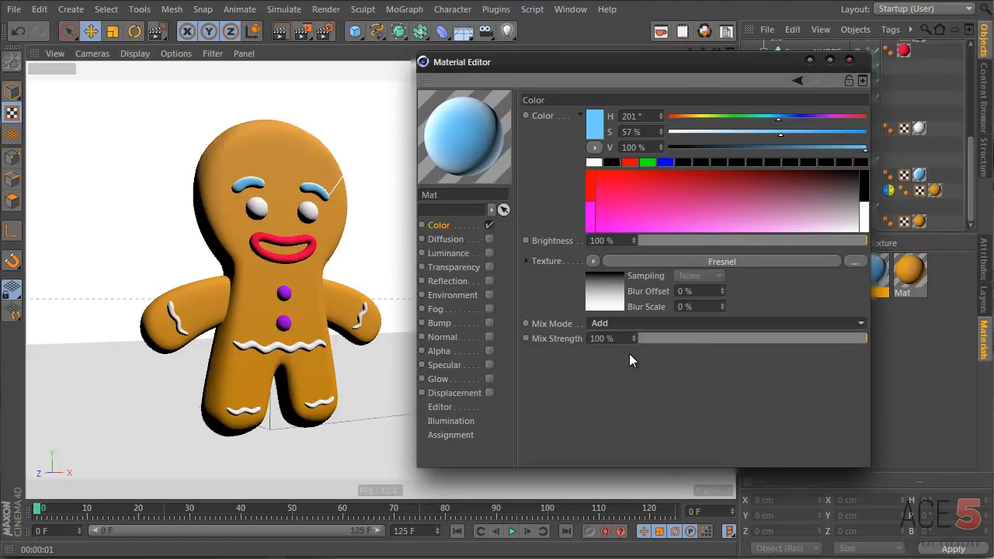
pyautogui.moveTo(815, 340); pyautogui.dragTo(795, 340)
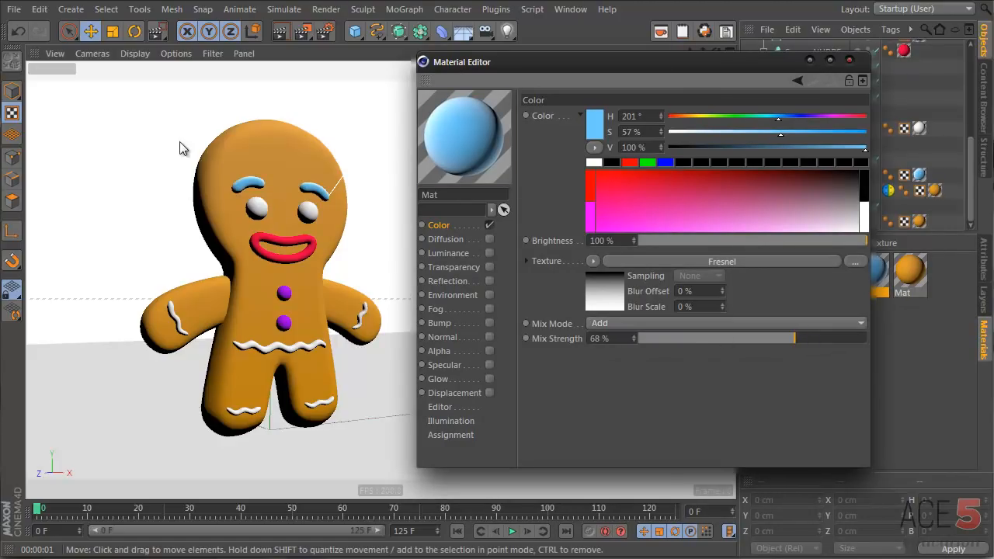
# Test-render the face region, reduce the eyebrow material's mix strength to 21% and render the region again.
pyautogui.hotkey('alt', 'r')
pyautogui.moveTo(198, 144); pyautogui.dragTo(421, 303)
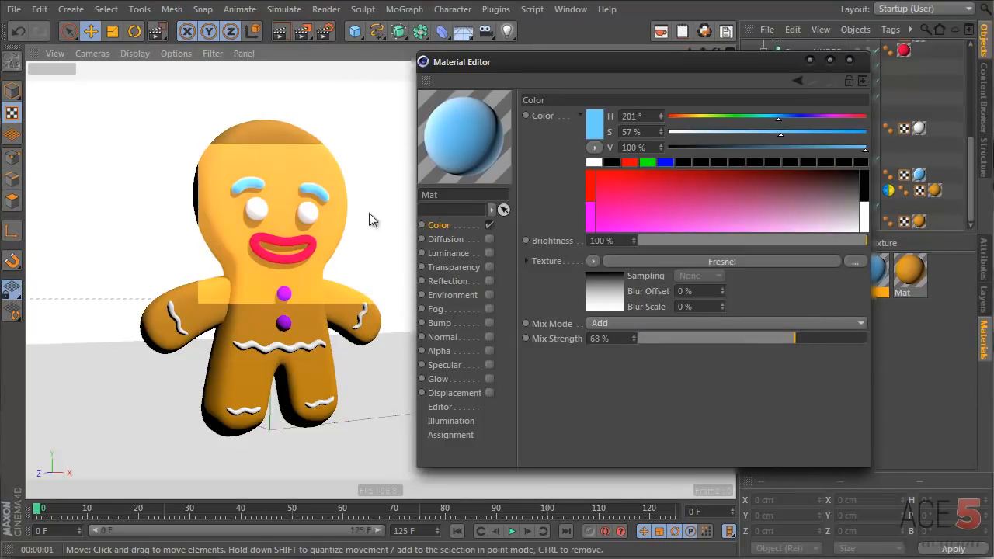
pyautogui.moveTo(734, 340); pyautogui.dragTo(686, 339)
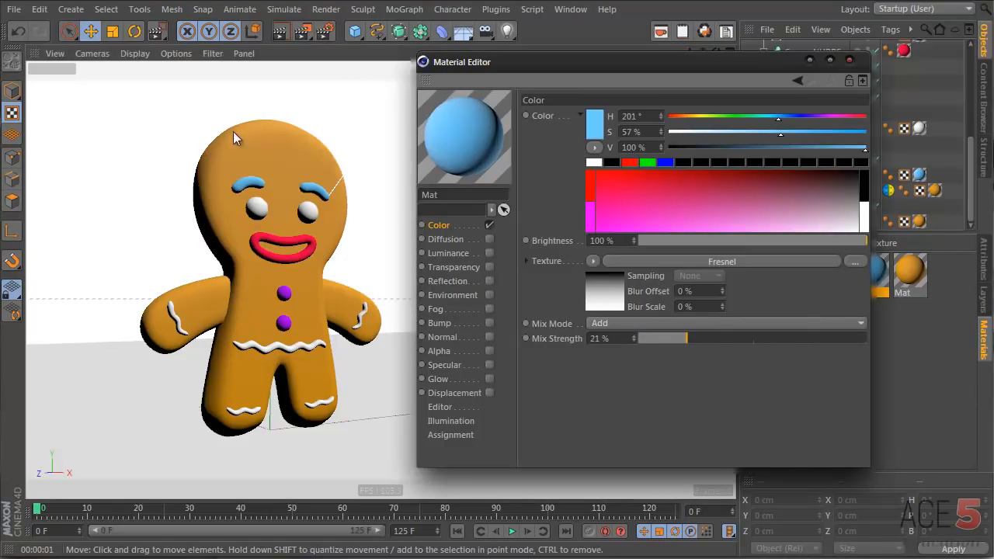
pyautogui.hotkey('alt', 'r')
pyautogui.moveTo(194, 146); pyautogui.dragTo(372, 281)
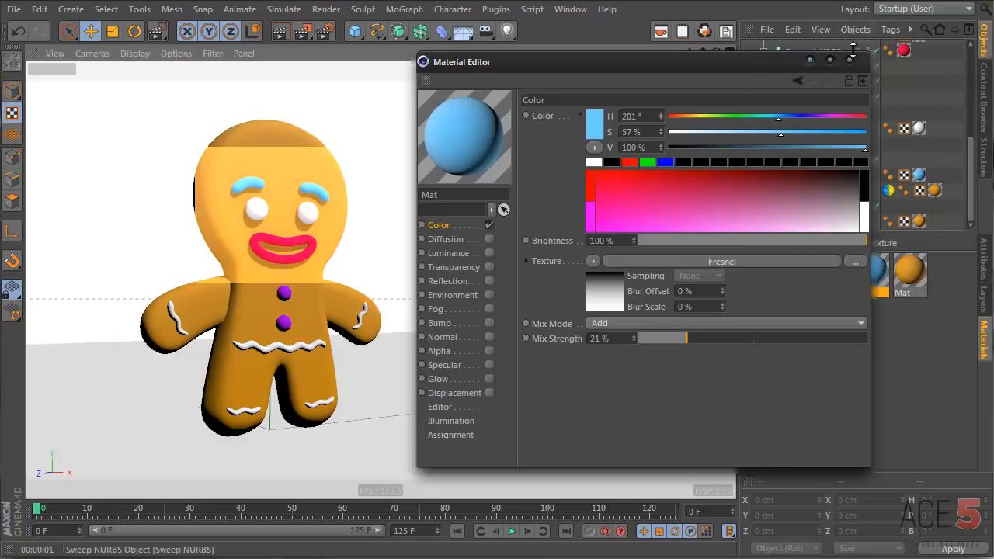
pyautogui.click(850, 59)
# Add a Fresnel texture to the red mouth material in Add mode at 18% mix strength and test-render the view.
pyautogui.doubleClick(833, 273)
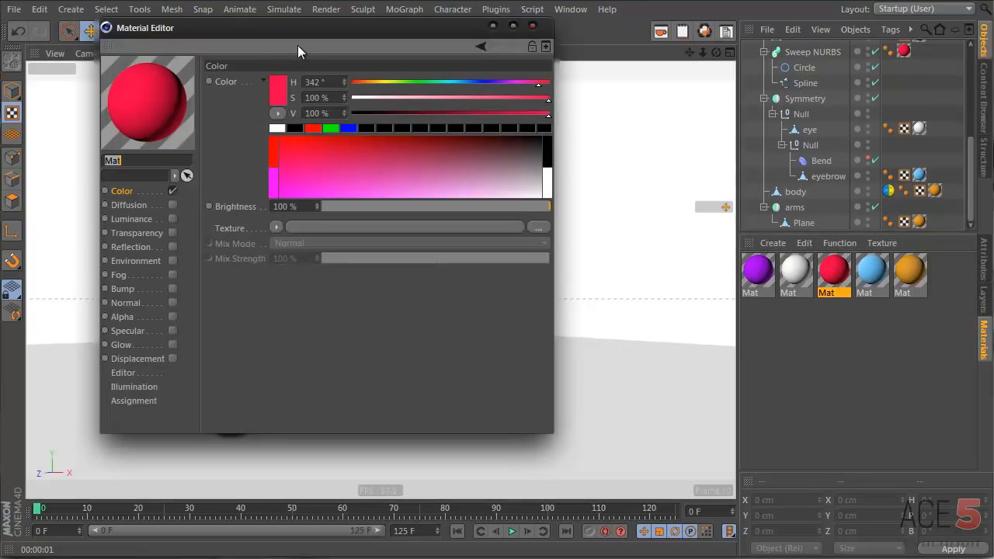
pyautogui.moveTo(297, 45); pyautogui.dragTo(593, 84)
pyautogui.click(548, 270)
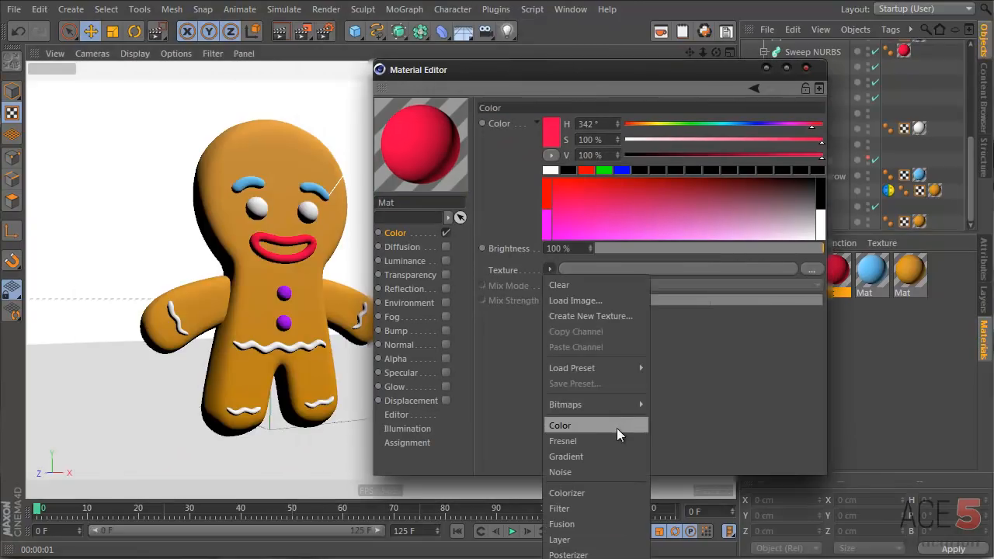
pyautogui.click(606, 449)
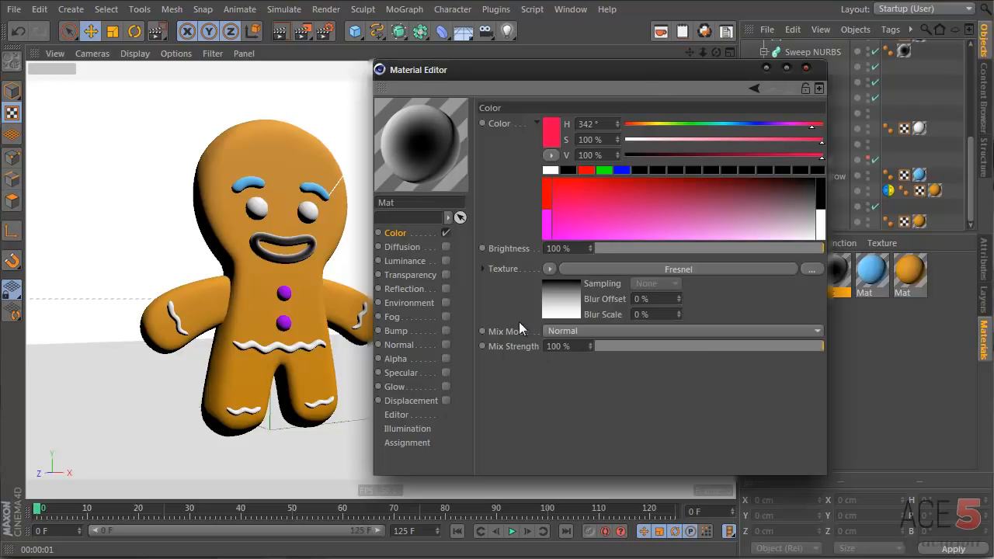
pyautogui.click(563, 331)
pyautogui.click(568, 360)
pyautogui.moveTo(613, 342); pyautogui.dragTo(636, 344)
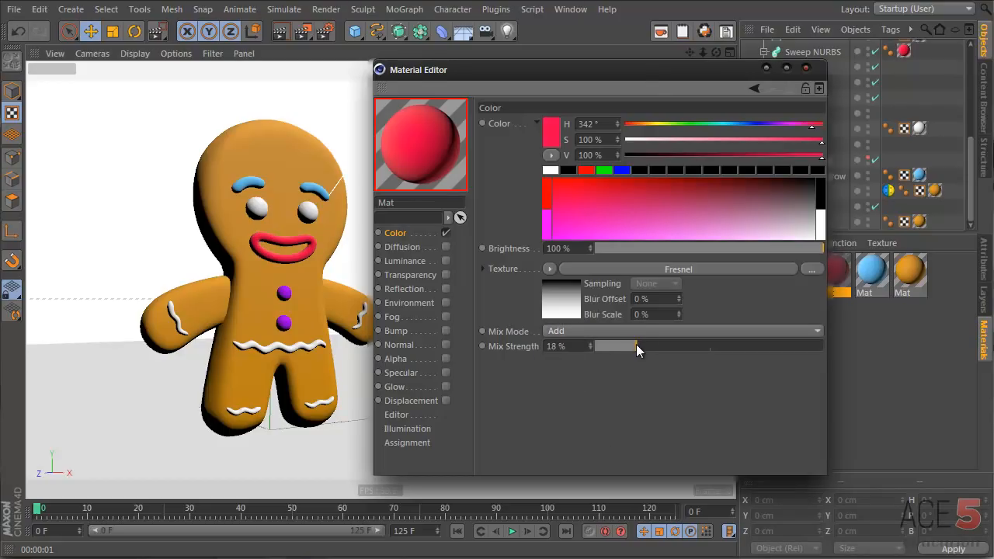
pyautogui.click(277, 31)
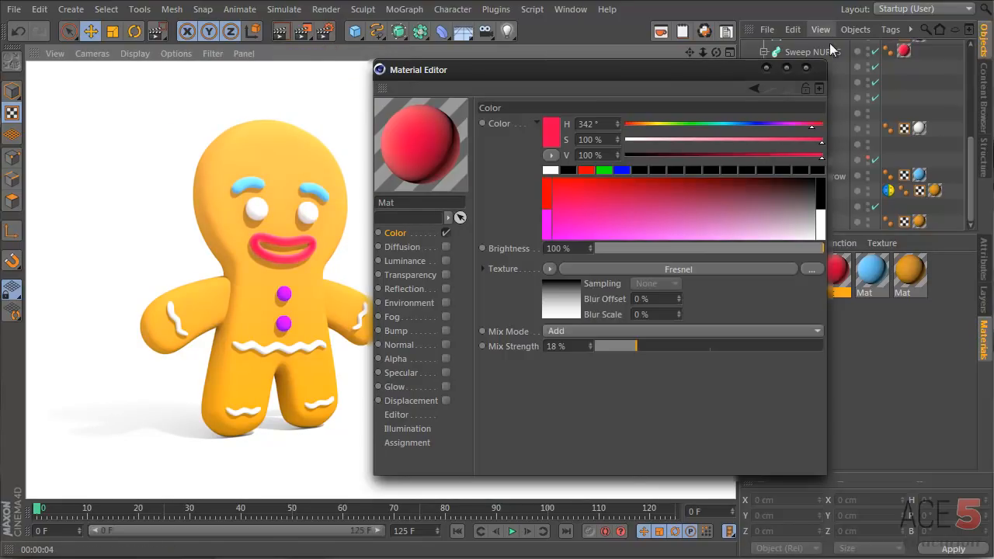
pyautogui.click(807, 68)
# Duplicate the white material and rename the copy floor/sk.
pyautogui.click(793, 283)
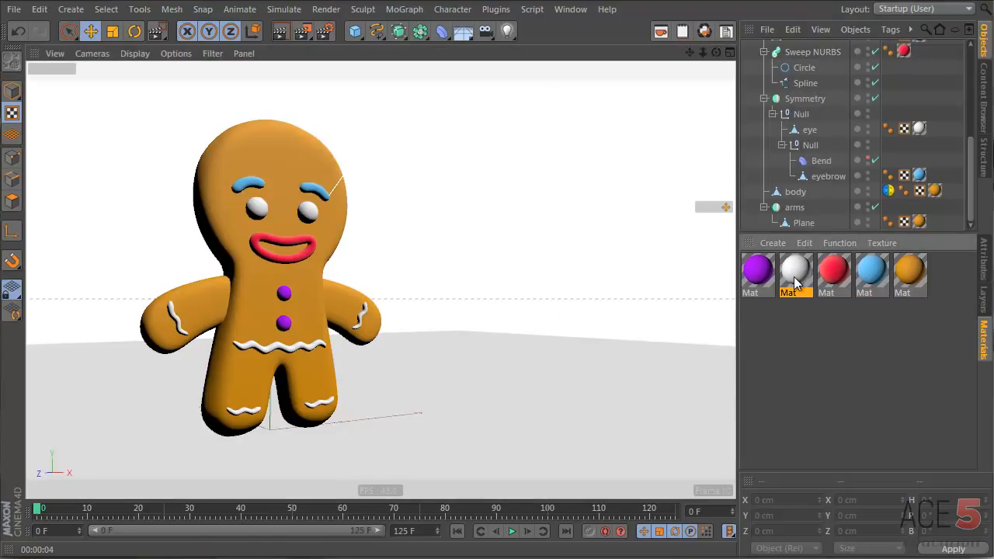
pyautogui.keyDown('ctrl'); pyautogui.moveTo(793, 283); pyautogui.dragTo(757, 281); pyautogui.keyUp('ctrl')
pyautogui.doubleClick(761, 292)
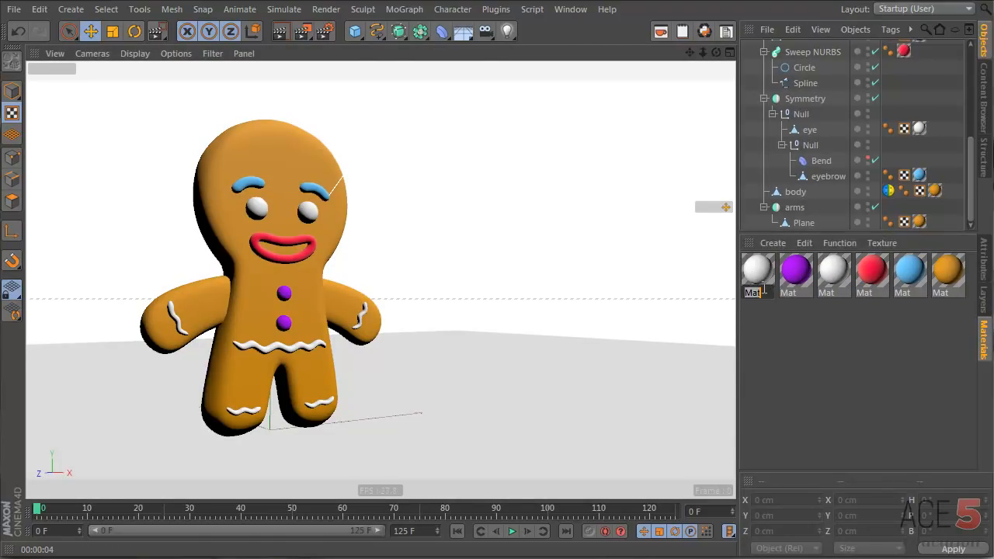
pyautogui.write('f')
pyautogui.write('loor/sk')
pyautogui.press('Return')
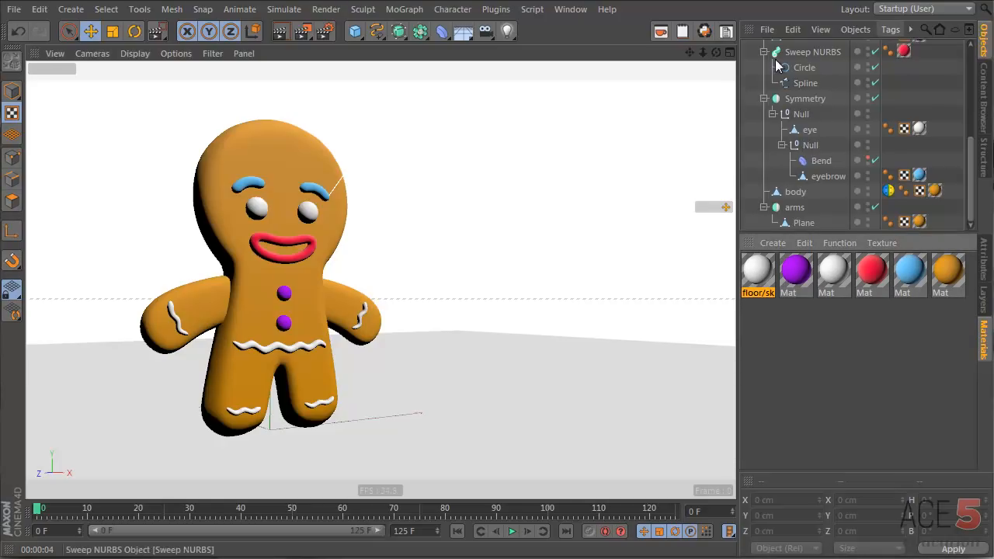
# Replace the materials assigned to the Plane and Sky objects with the floor/sk material.
pyautogui.scroll(5, 775, 60)
pyautogui.click(747, 95)
pyautogui.click(878, 78)
pyautogui.press('Delete')
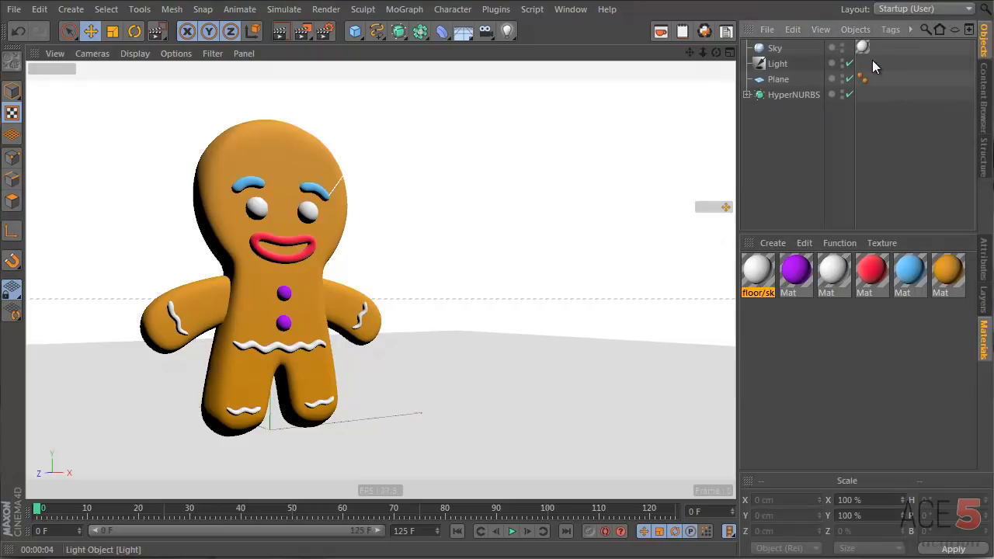
pyautogui.click(863, 48)
pyautogui.press('Delete')
pyautogui.moveTo(760, 269); pyautogui.dragTo(776, 48)
pyautogui.moveTo(757, 268); pyautogui.dragTo(783, 80)
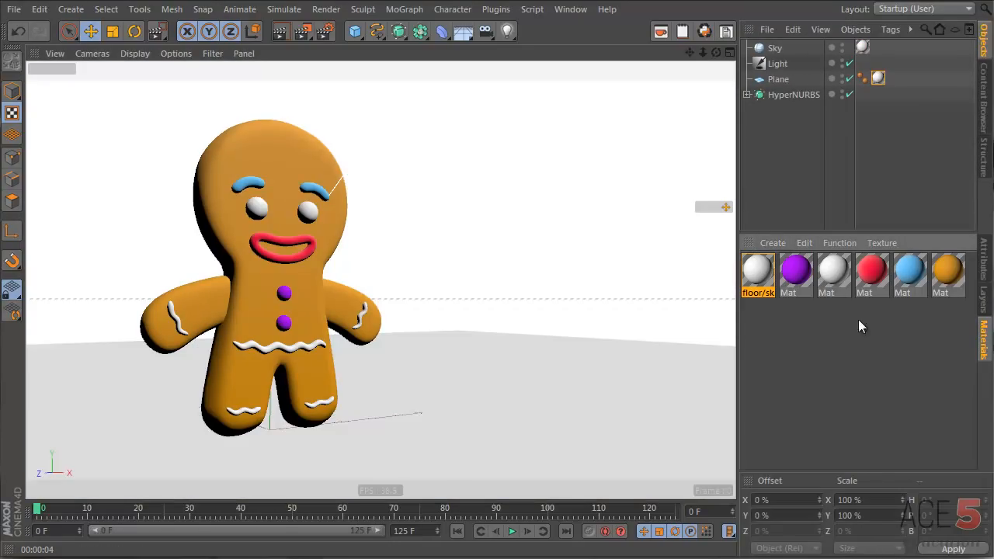
# Rename the original white material as frosting.
pyautogui.doubleClick(828, 292)
pyautogui.write('flos')
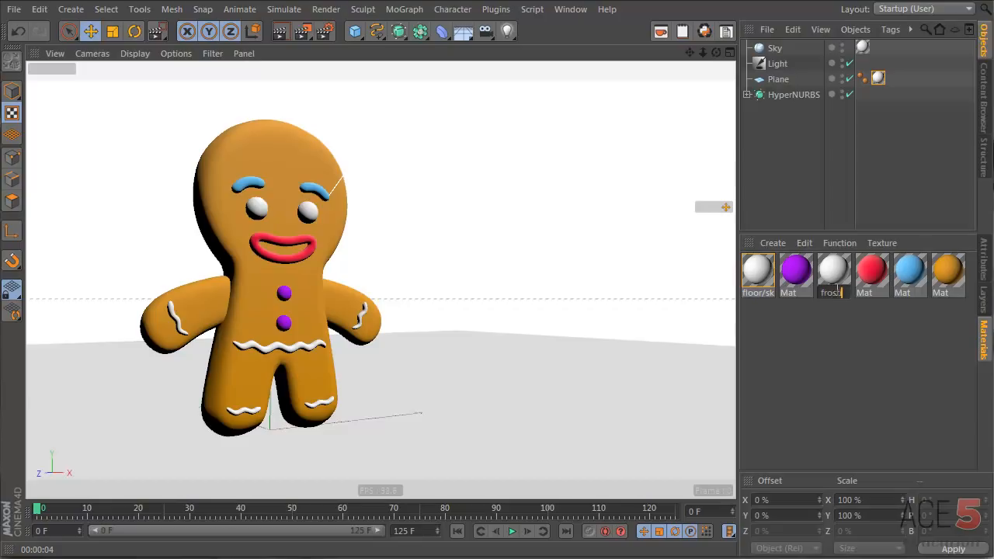
pyautogui.write('ting')
pyautogui.press('Return')
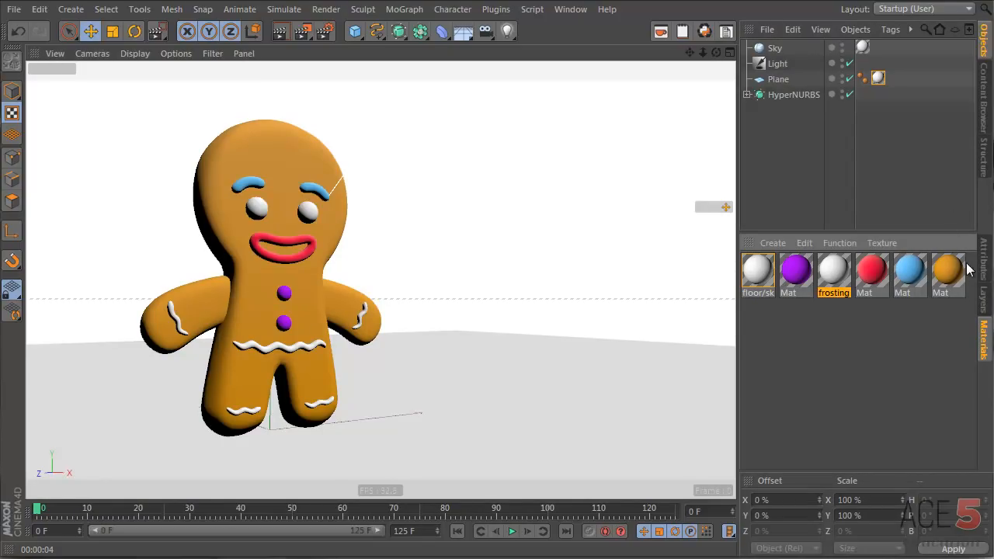
# Lower the frosting material's color brightness to 67%.
pyautogui.doubleClick(832, 271)
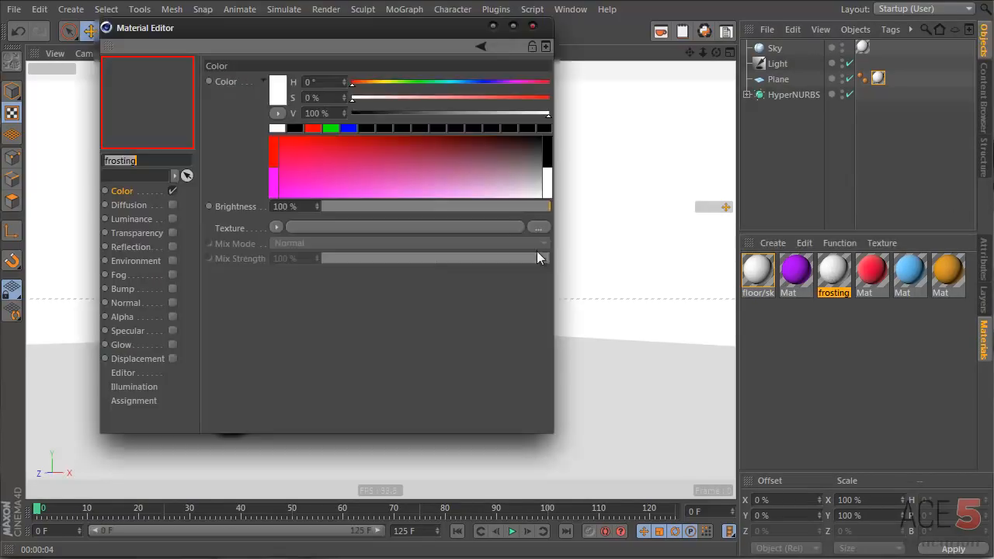
pyautogui.moveTo(357, 35); pyautogui.dragTo(888, 148)
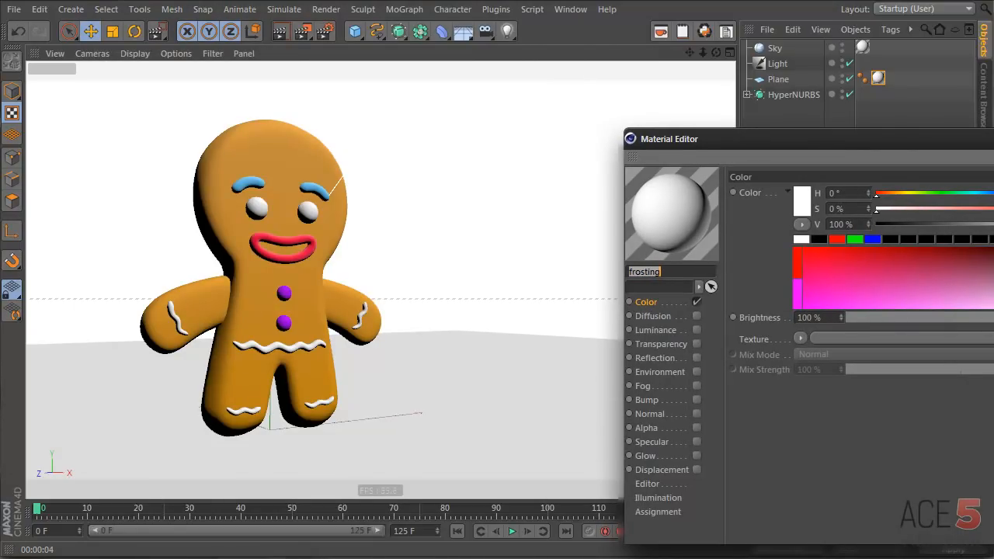
pyautogui.click(988, 325)
pyautogui.moveTo(988, 325); pyautogui.dragTo(993, 320)
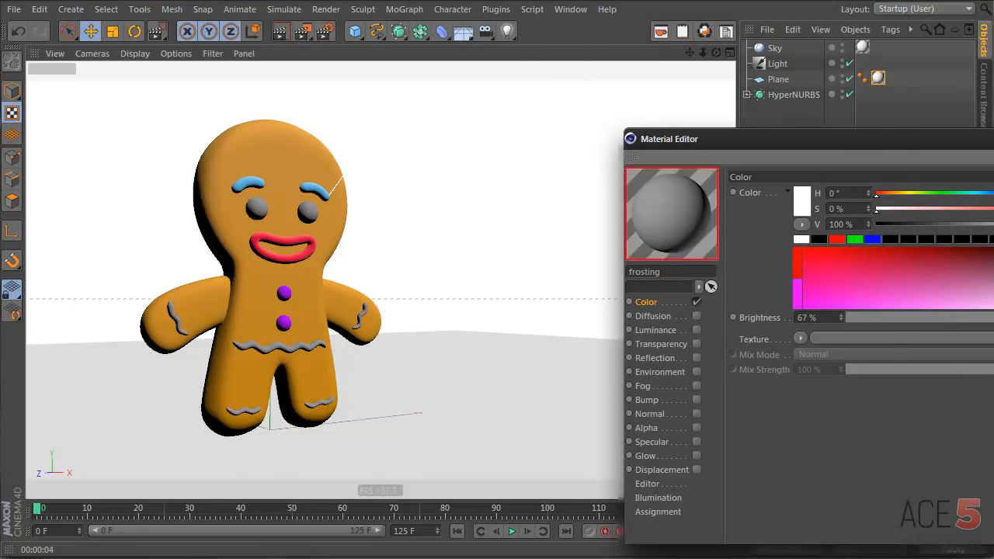
# Add a Fresnel texture to the frosting material's color, using Add mix mode at 62% mix strength.
pyautogui.click(799, 337)
pyautogui.click(830, 509)
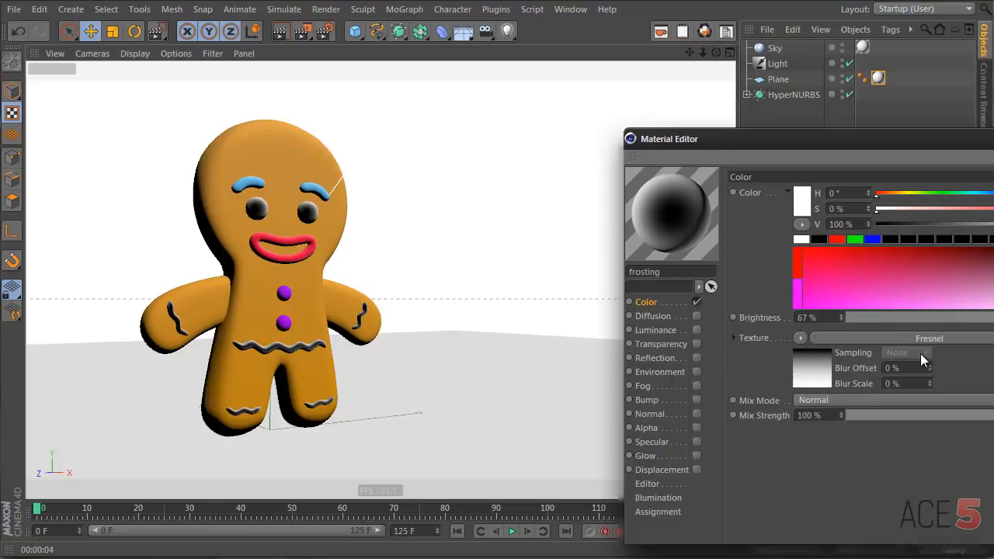
pyautogui.click(832, 400)
pyautogui.click(829, 429)
pyautogui.moveTo(912, 413); pyautogui.dragTo(988, 415)
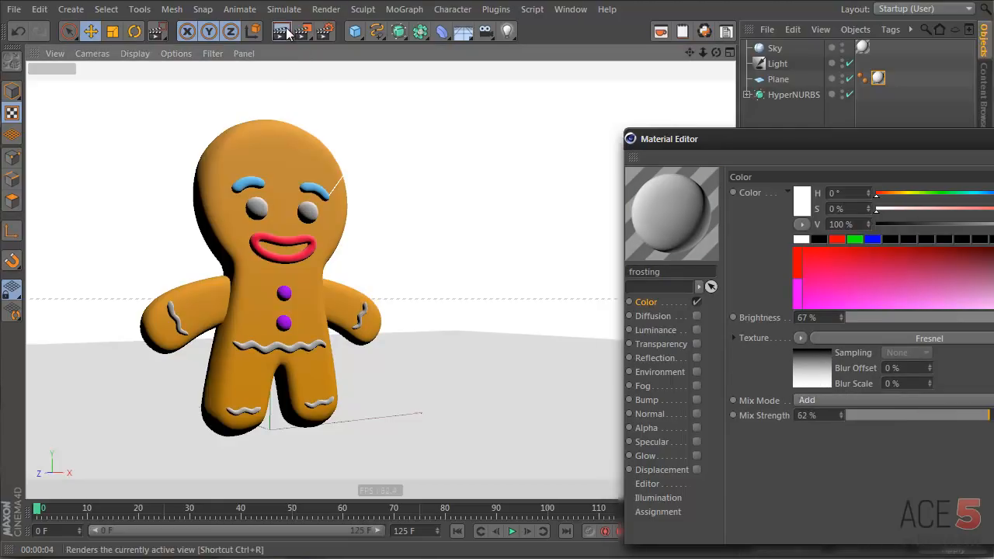
# Test-render the view, raise the frosting material's brightness to 85% and render again, closing the material editor.
pyautogui.click(285, 32)
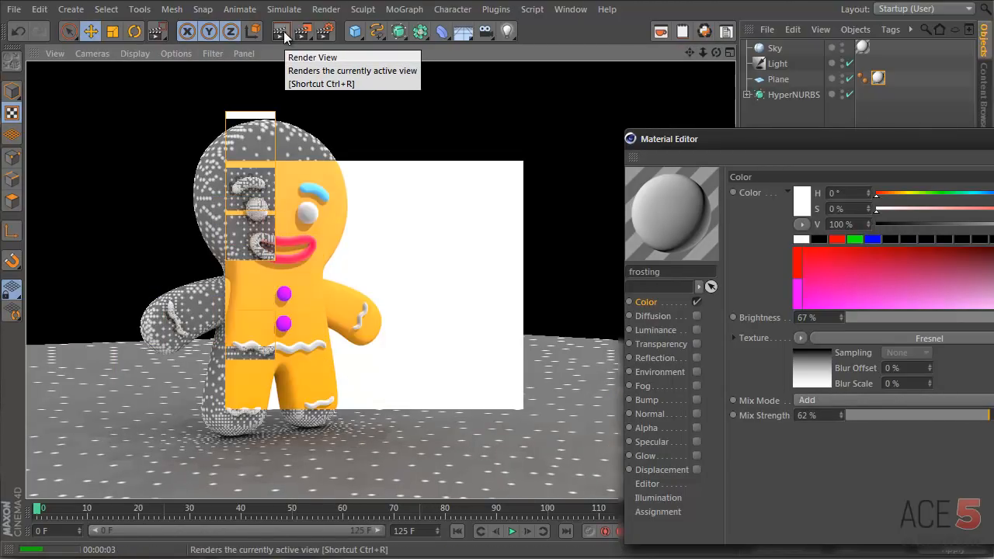
pyautogui.moveTo(987, 318); pyautogui.dragTo(993, 318)
pyautogui.click(279, 32)
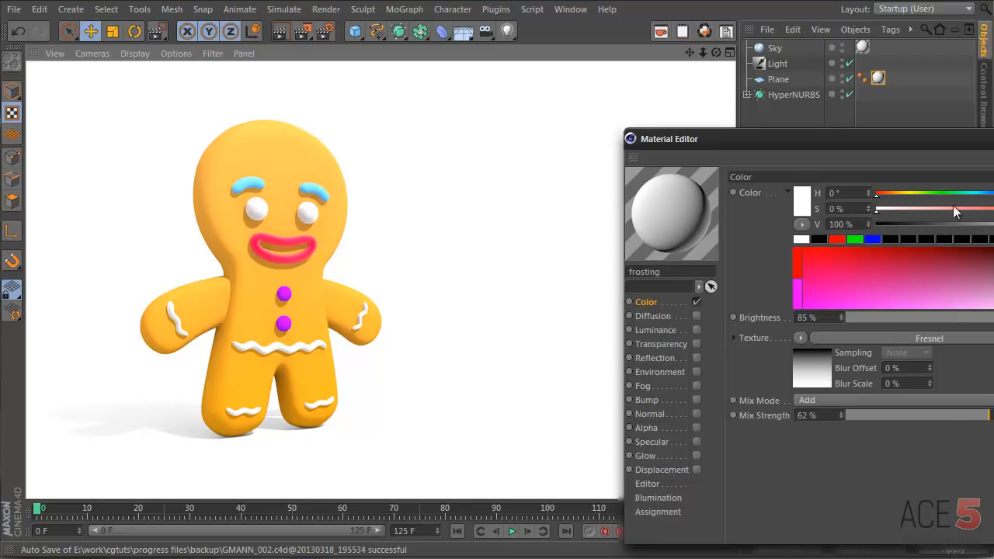
pyautogui.moveTo(990, 153); pyautogui.dragTo(802, 106)
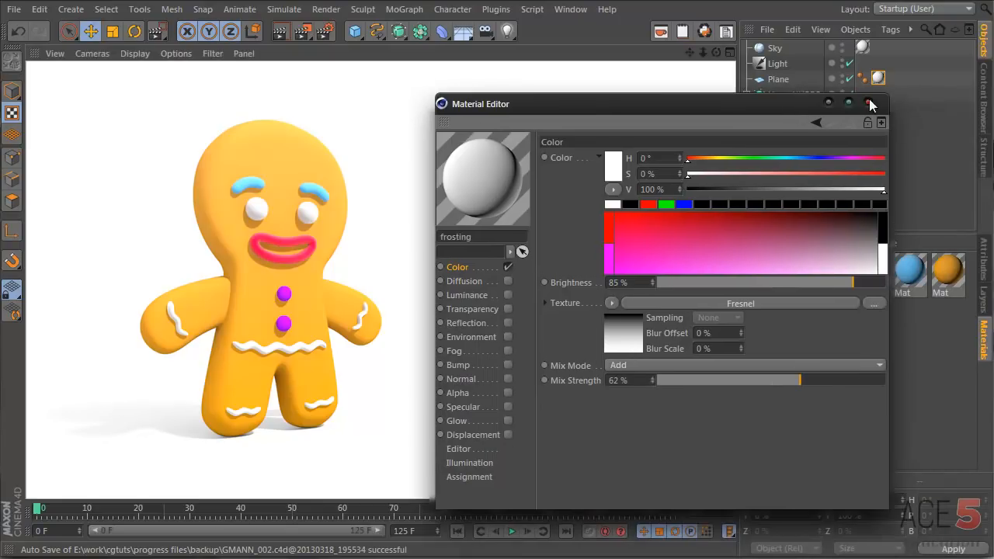
pyautogui.click(876, 106)
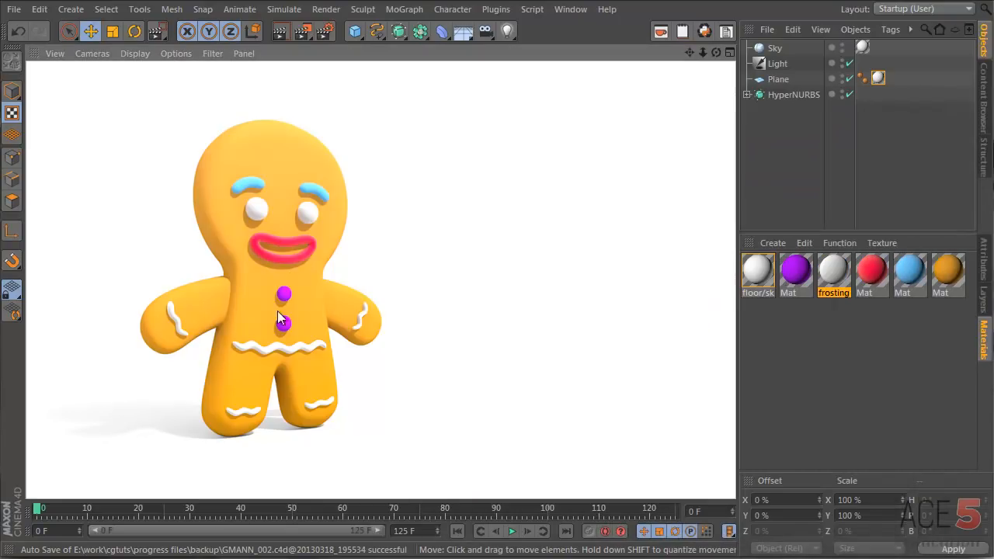
# Load a Noise texture into the Bump channel of the orange gingerbread material.
pyautogui.doubleClick(947, 271)
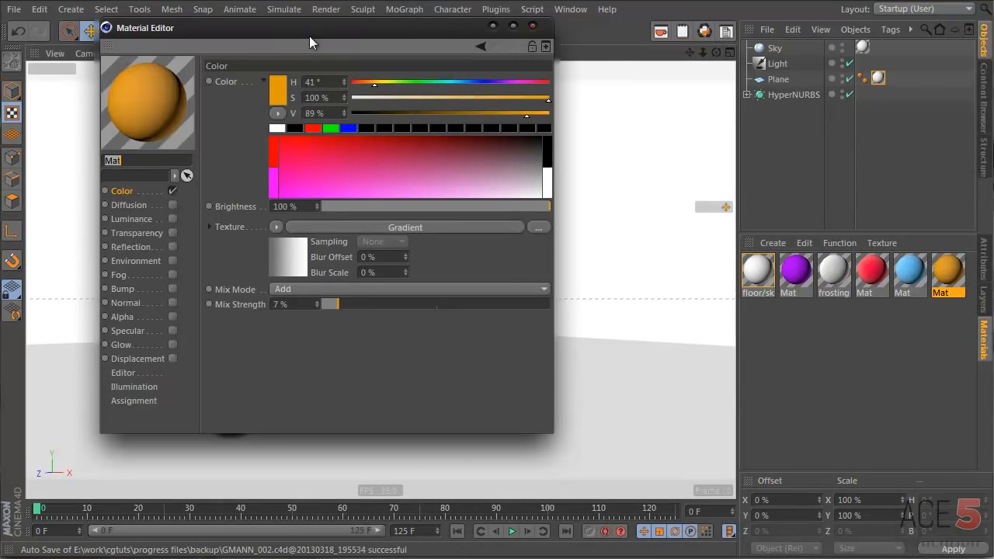
pyautogui.moveTo(309, 36); pyautogui.dragTo(606, 52)
pyautogui.click(444, 310)
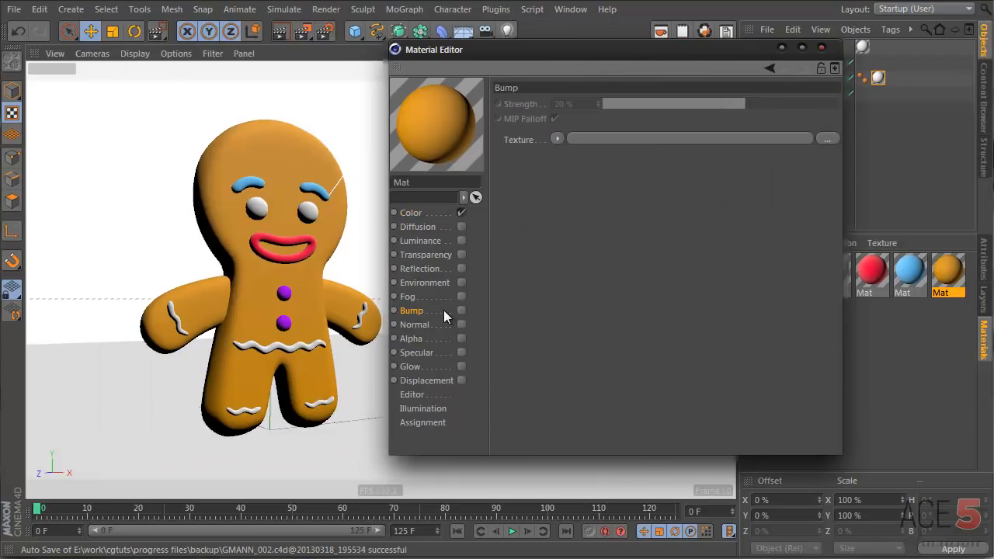
pyautogui.click(558, 140)
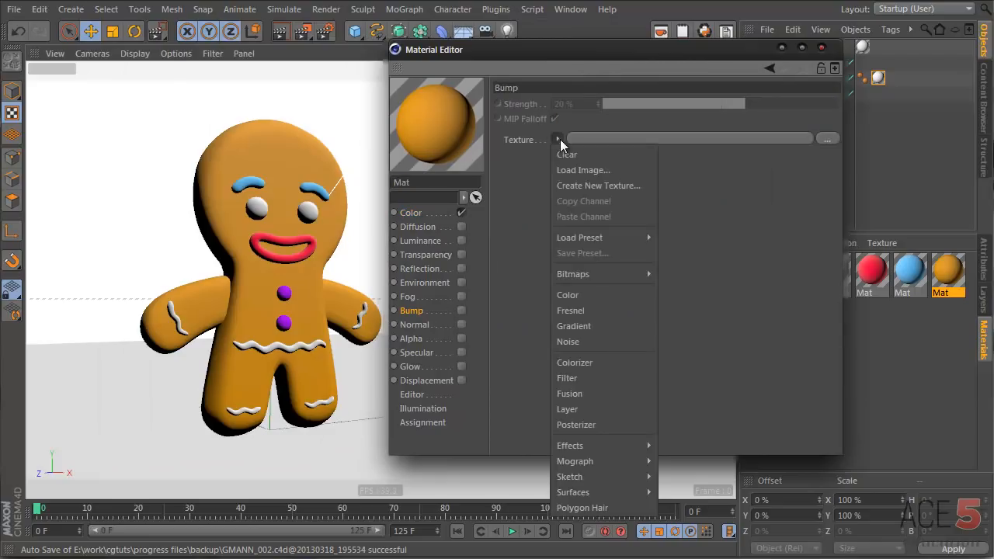
pyautogui.click(597, 341)
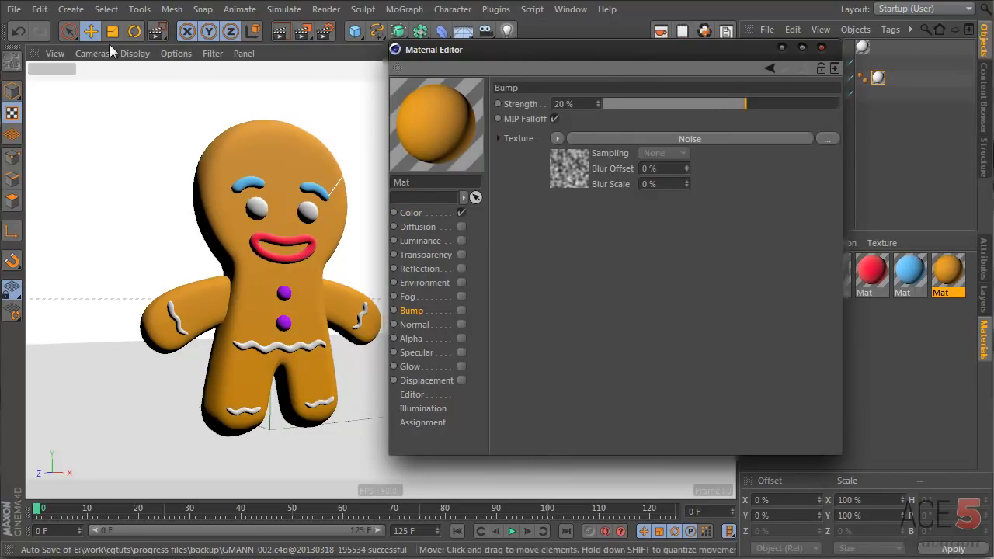
# Test-render the view, enable the gingerbread material's Bump channel and render again.
pyautogui.click(284, 34)
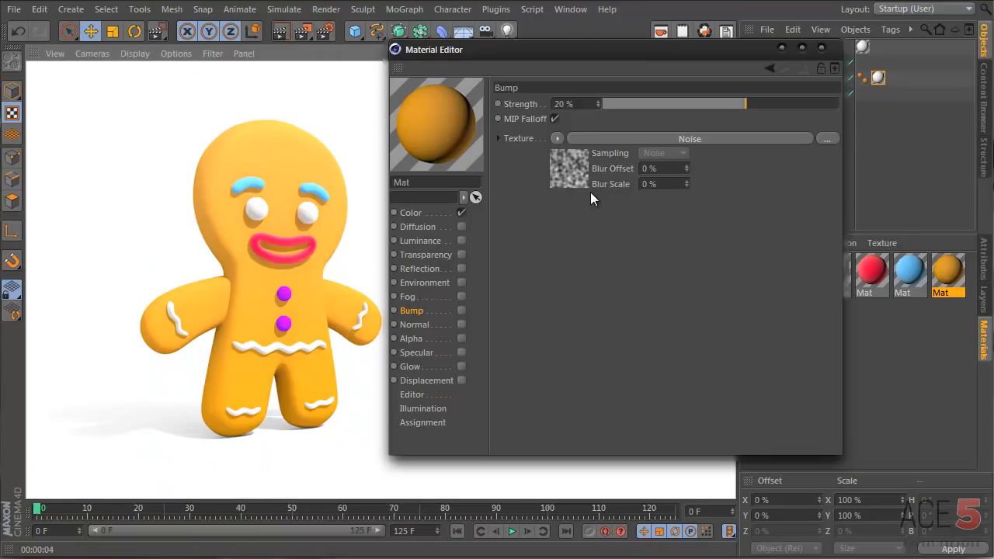
pyautogui.click(460, 310)
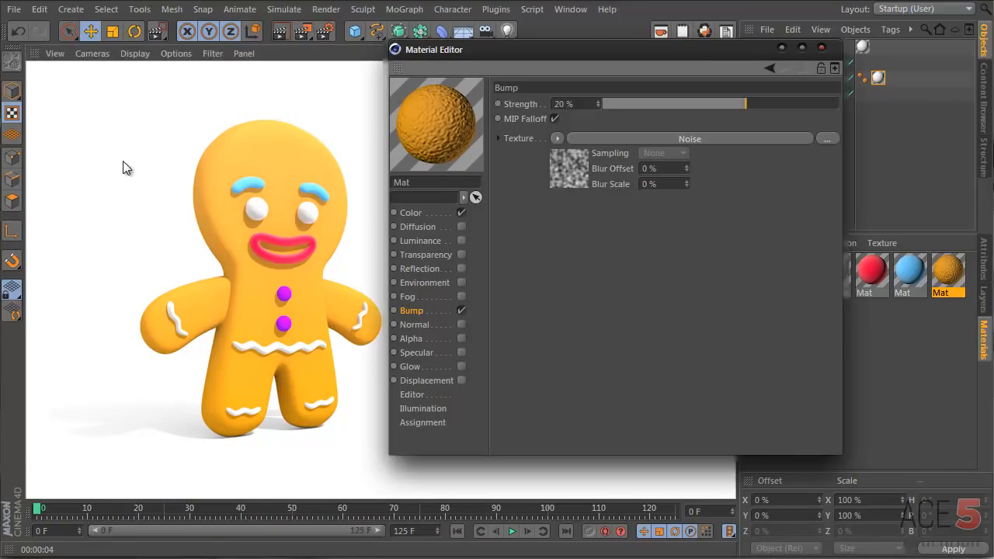
pyautogui.click(280, 33)
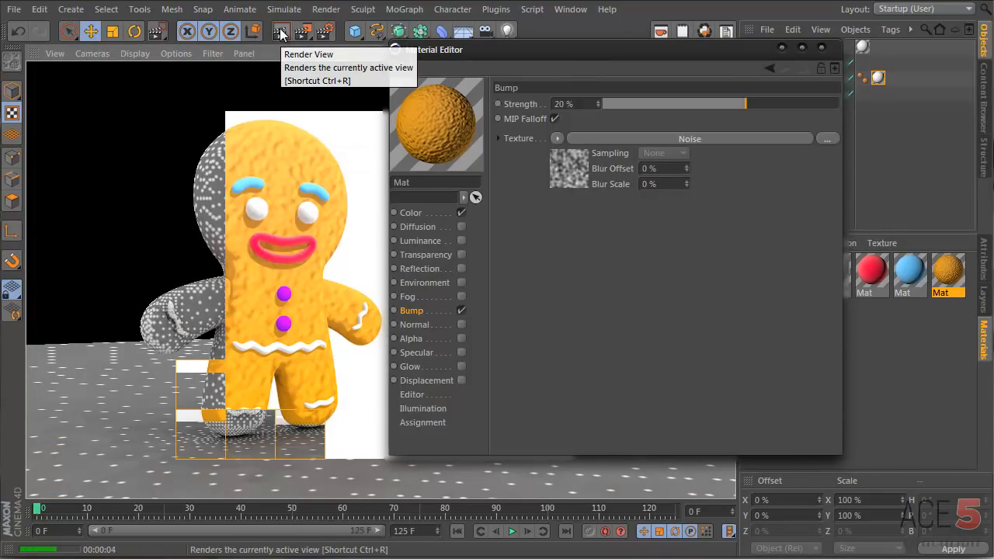
# Set the bump noise's global scale to 5% and test-render the view.
pyautogui.click(578, 166)
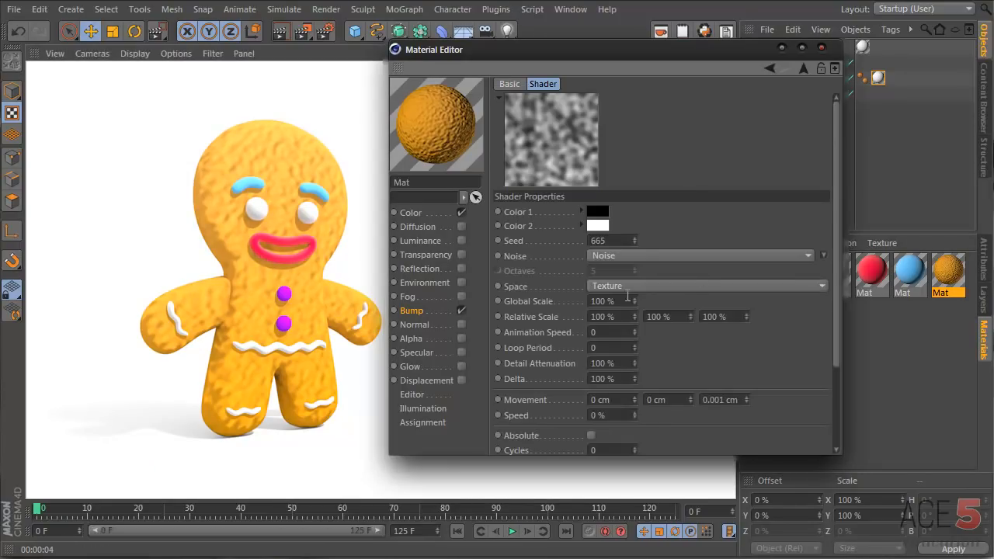
pyautogui.click(621, 301)
pyautogui.write('5')
pyautogui.press('Return')
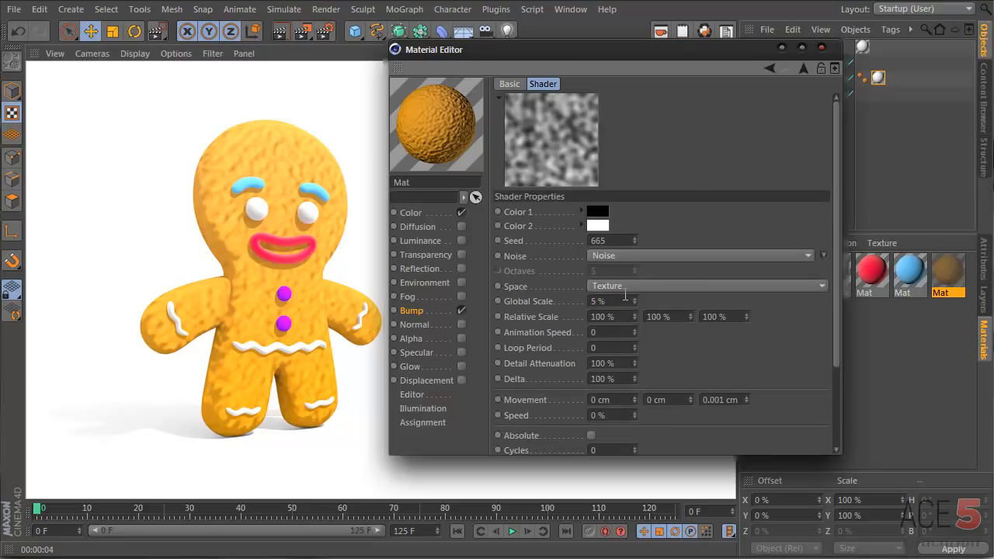
pyautogui.click(275, 35)
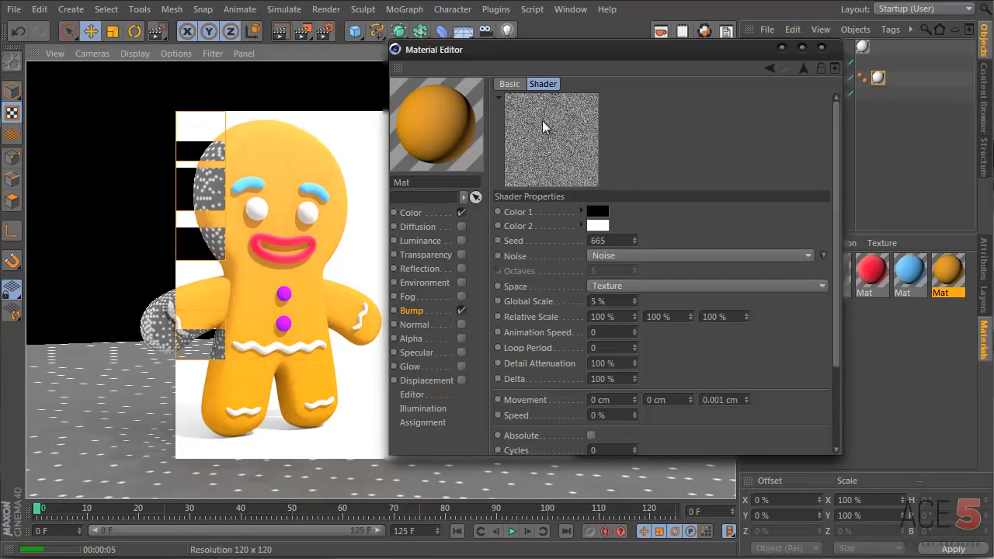
# Lower the gingerbread material's bump strength to 11% and test-render the view.
pyautogui.click(808, 69)
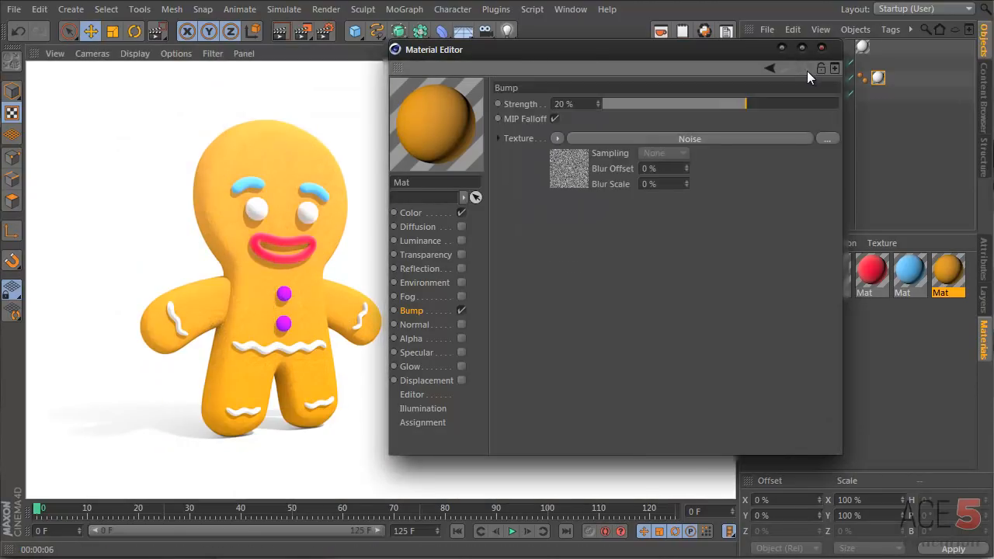
pyautogui.click(735, 104)
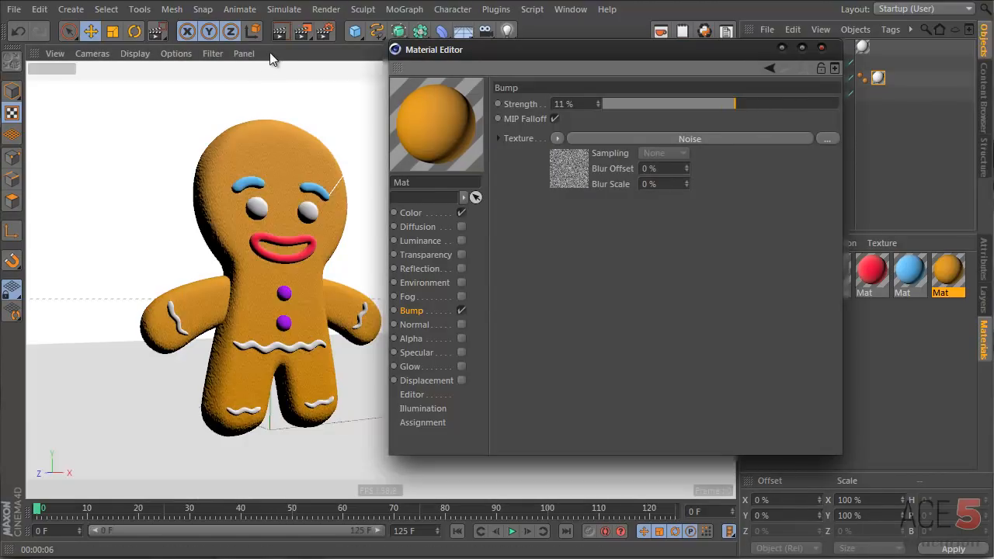
pyautogui.click(279, 38)
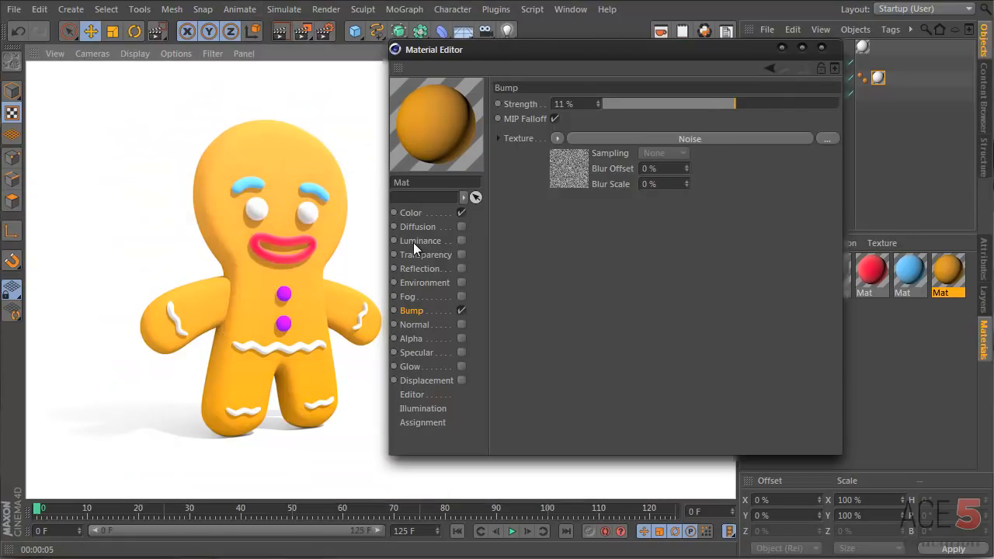
# Set the bump noise's global scale to 15% and test-render the view.
pyautogui.click(586, 171)
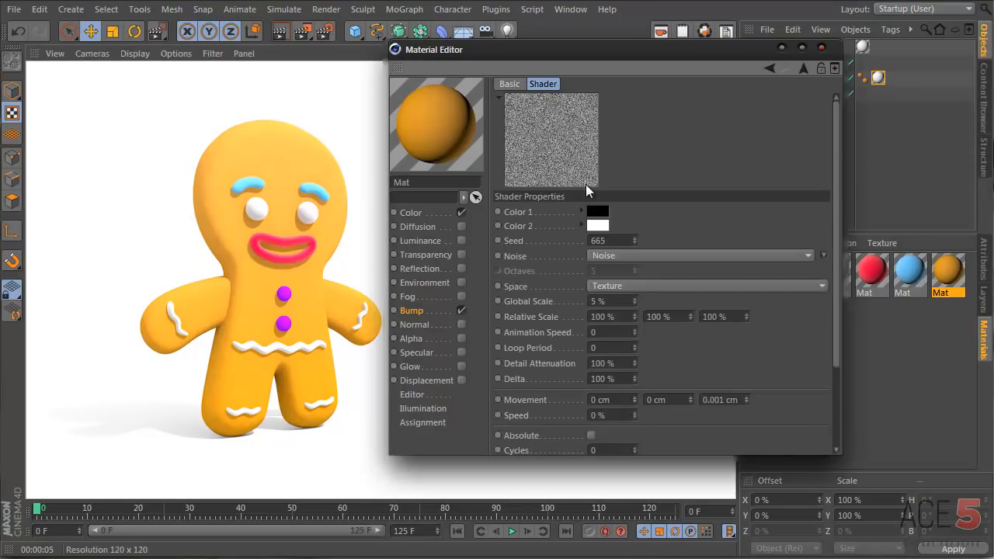
pyautogui.doubleClick(610, 301)
pyautogui.write('15')
pyautogui.press('Return')
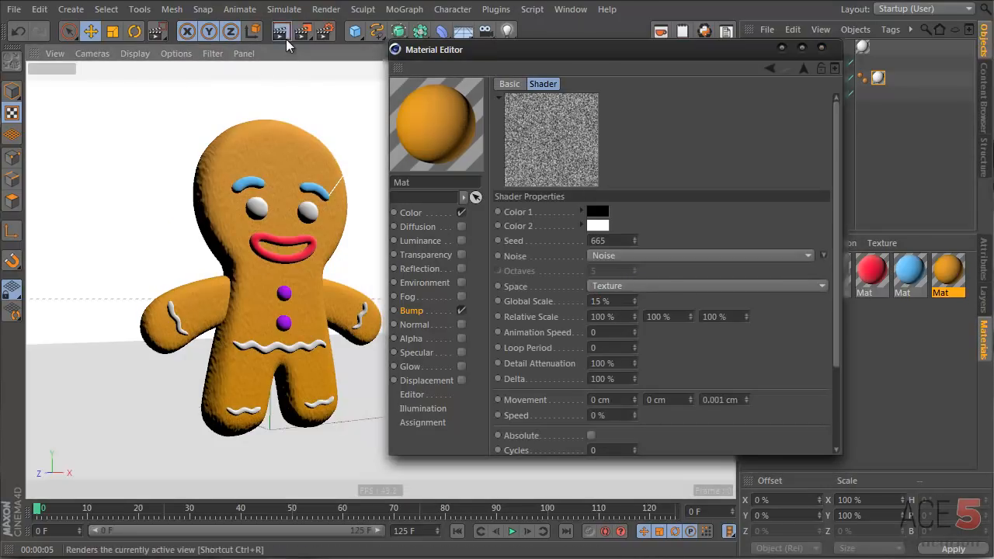
pyautogui.click(285, 37)
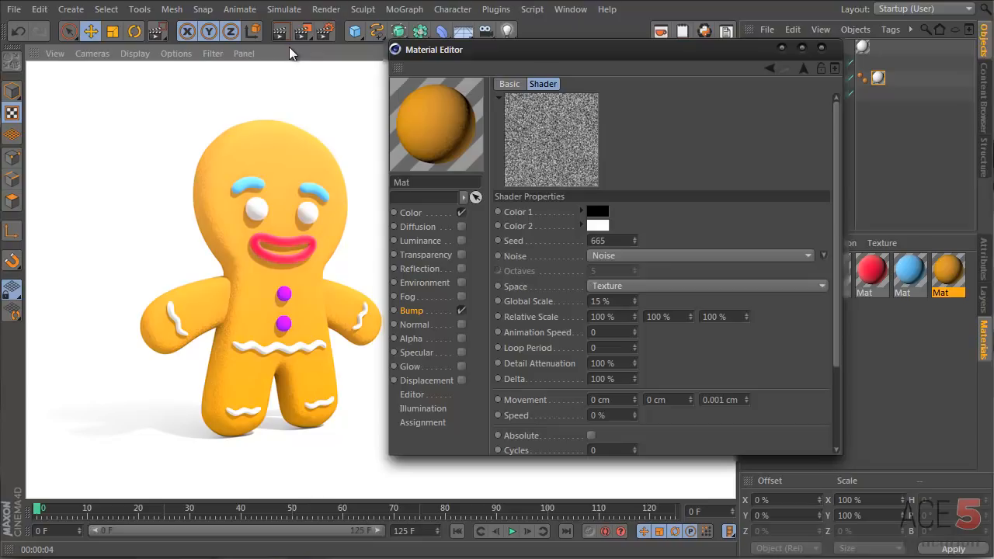
# Try a global scale of 25% for the bump noise and test-render the view.
pyautogui.doubleClick(614, 300)
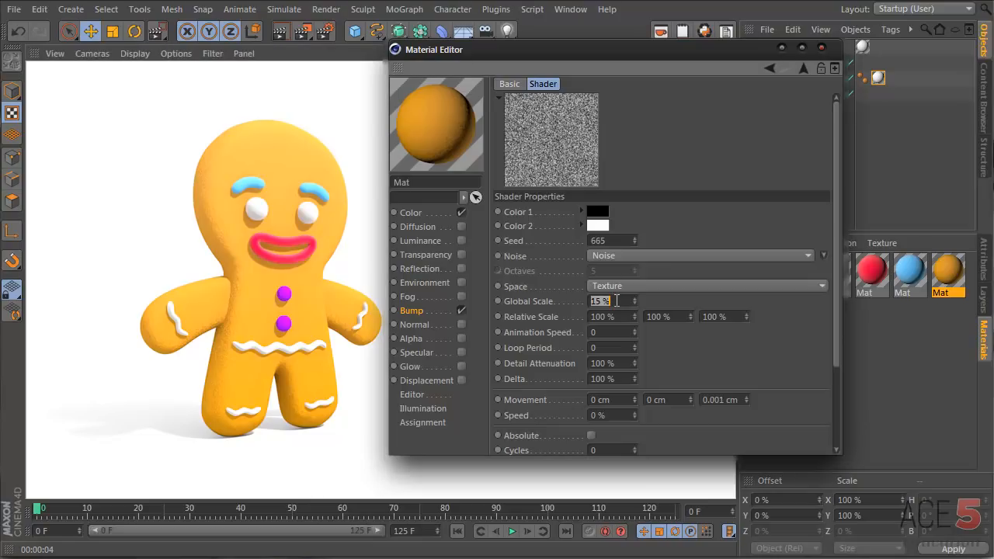
pyautogui.write('25')
pyautogui.press('Return')
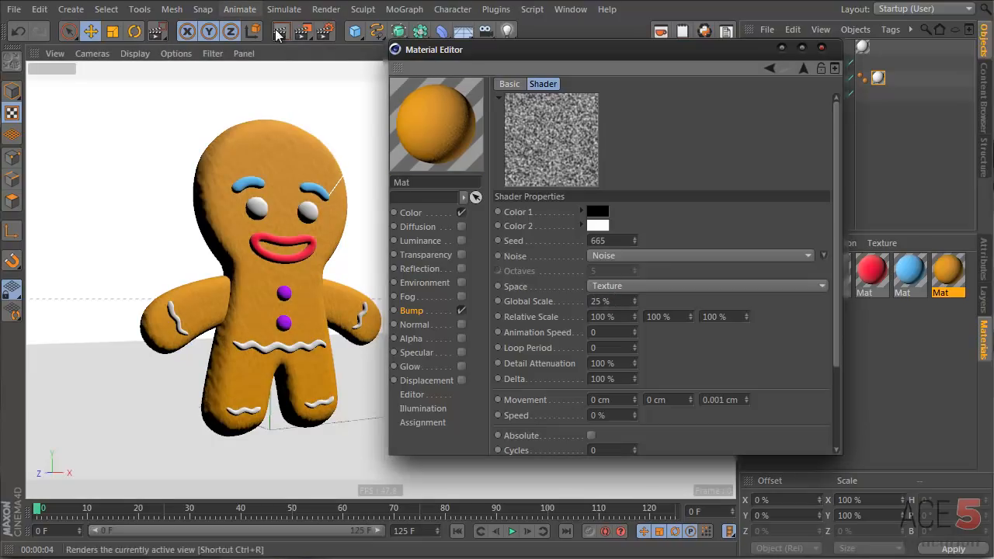
pyautogui.click(277, 35)
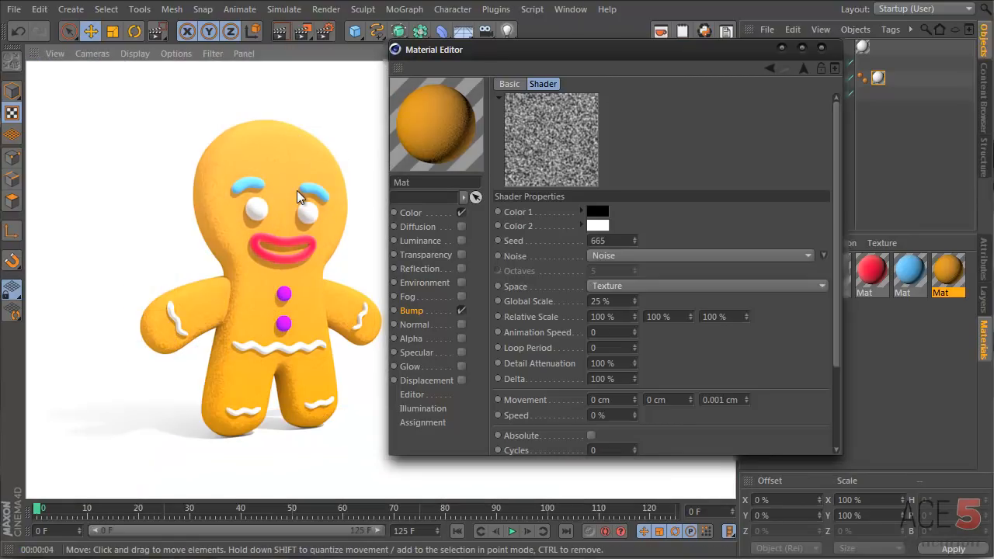
# Set the bump noise's global scale to 20% and test-render the view.
pyautogui.doubleClick(623, 301)
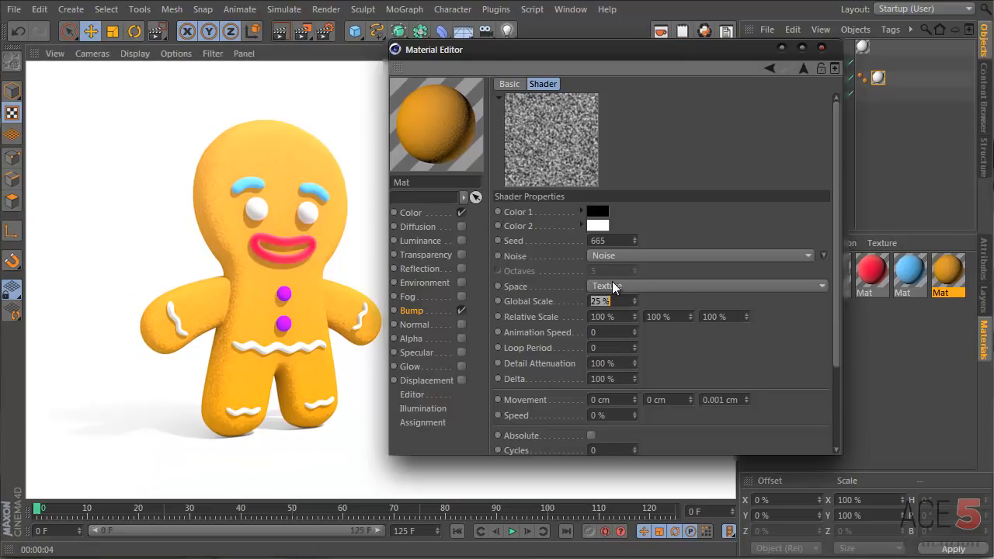
pyautogui.write('20')
pyautogui.press('Return')
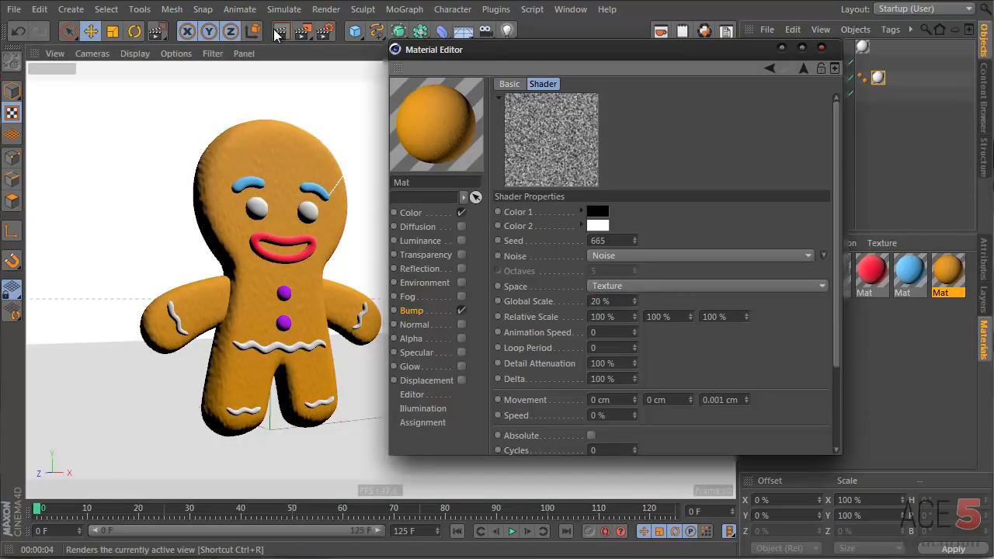
pyautogui.click(279, 32)
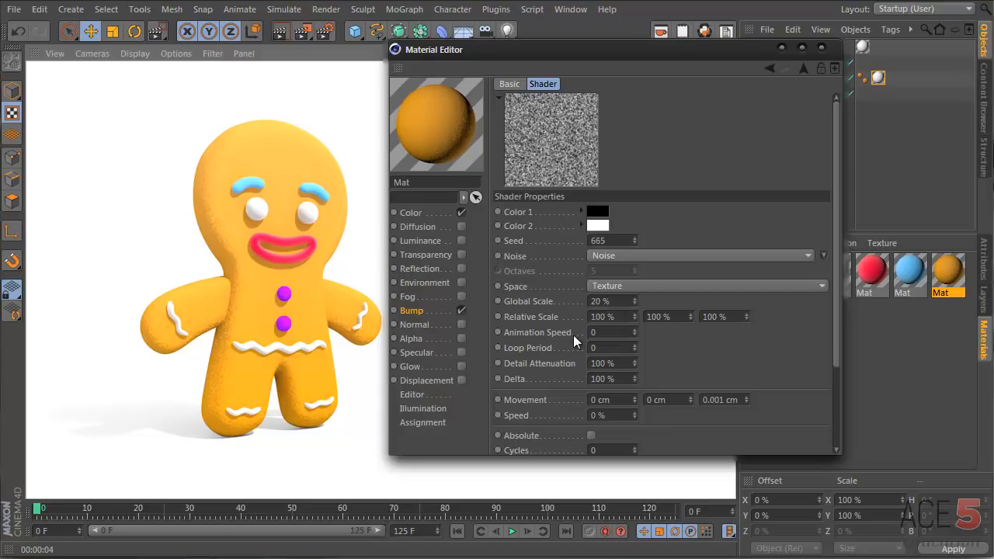
# Enable the Diffusion channel of the gingerbread material.
pyautogui.click(419, 226)
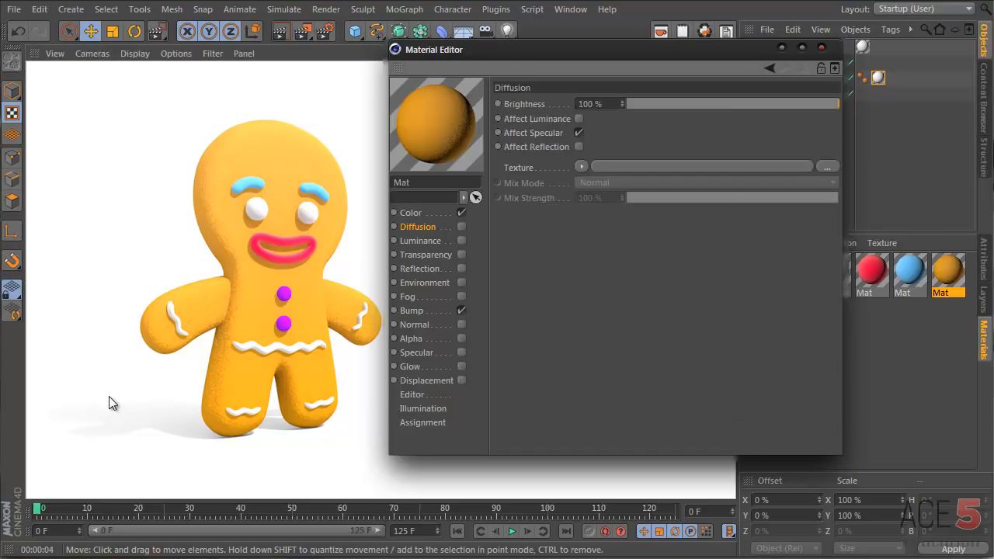
pyautogui.click(462, 226)
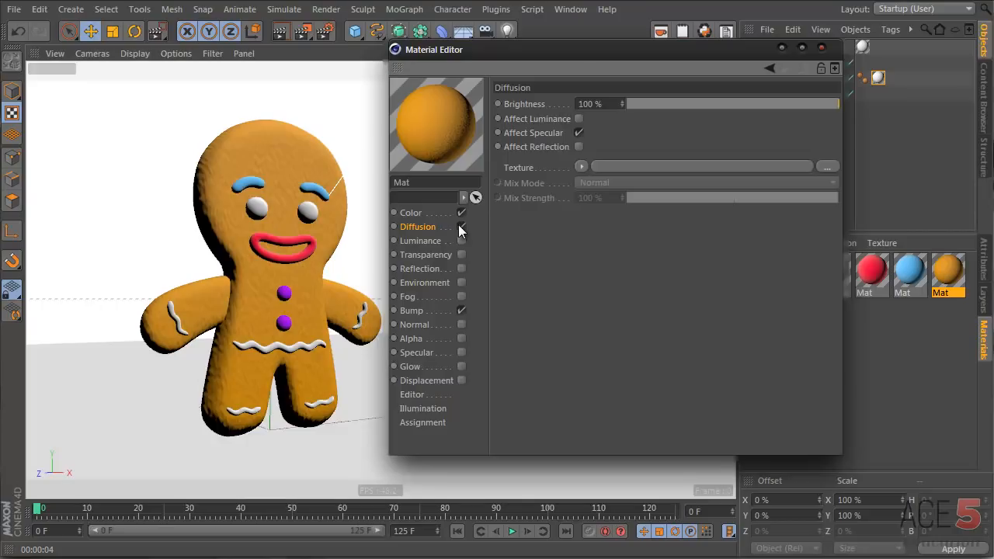
# Try a Gradient texture in the gingerbread material's Diffusion channel, then clear it.
pyautogui.click(583, 169)
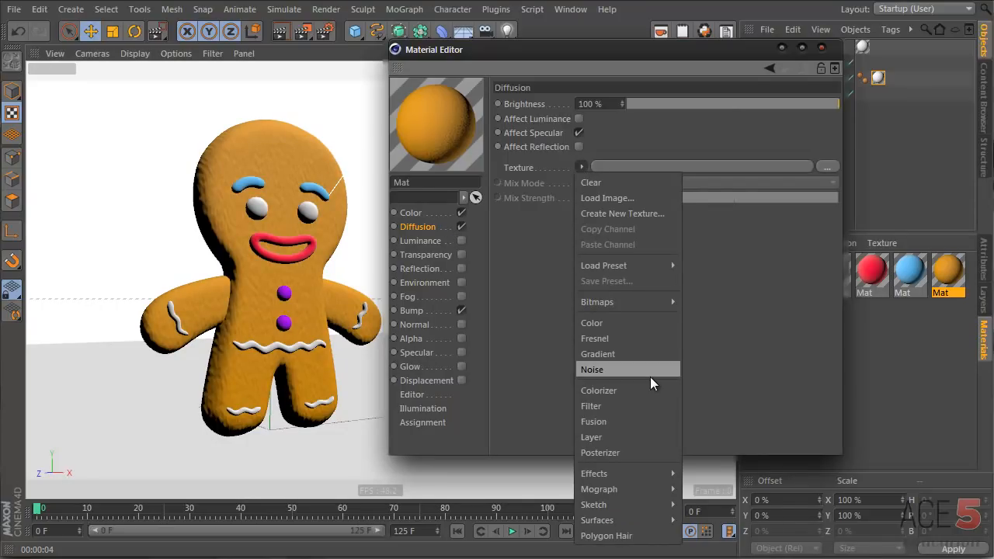
pyautogui.click(648, 355)
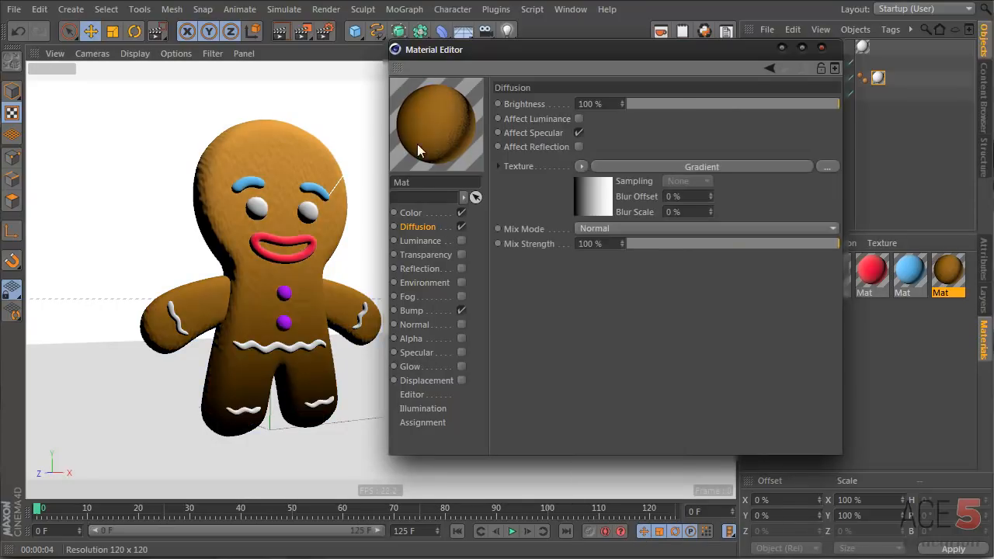
pyautogui.click(582, 166)
pyautogui.click(594, 182)
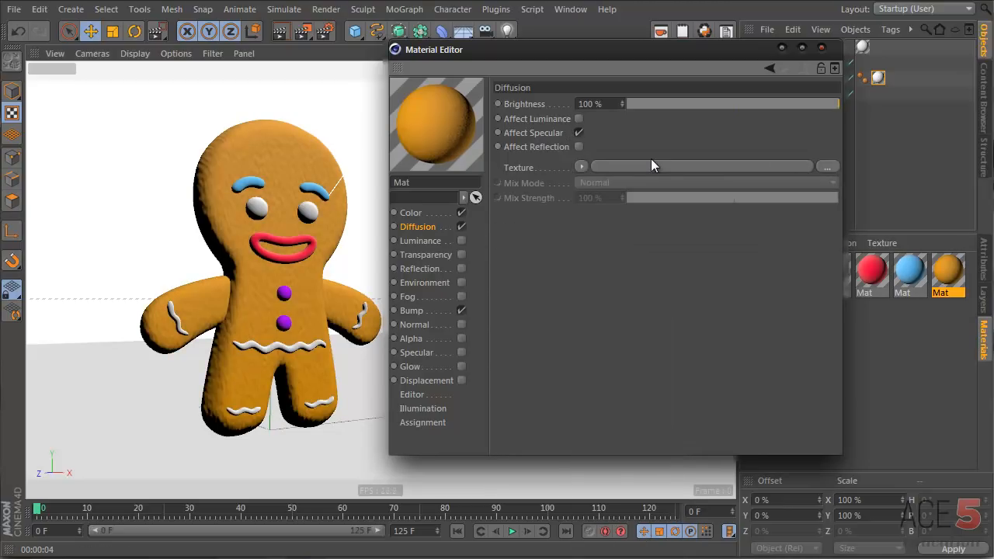
# Load an Ambient Occlusion texture into the gingerbread material's Diffusion channel and open its shader settings.
pyautogui.click(581, 164)
pyautogui.moveTo(645, 265)
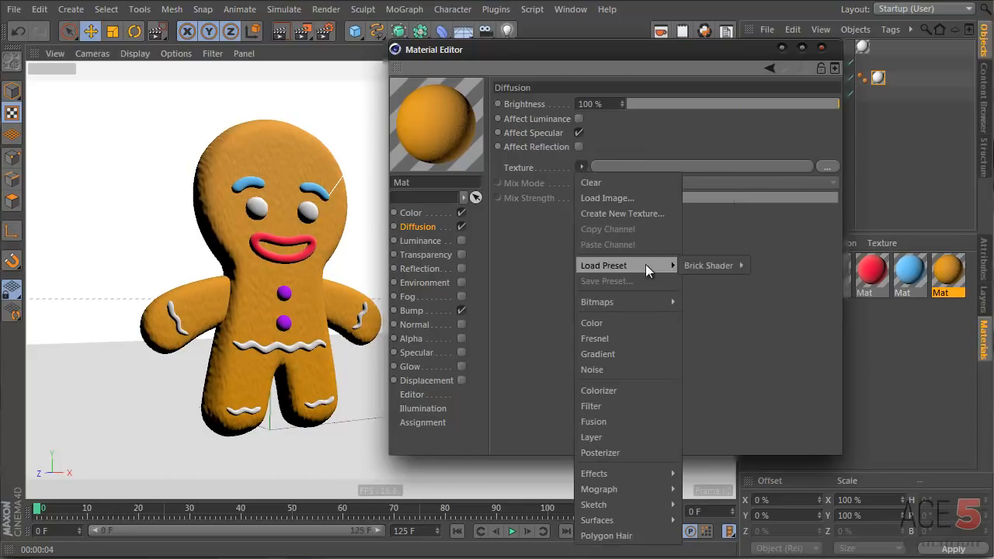
pyautogui.moveTo(665, 473)
pyautogui.click(720, 470)
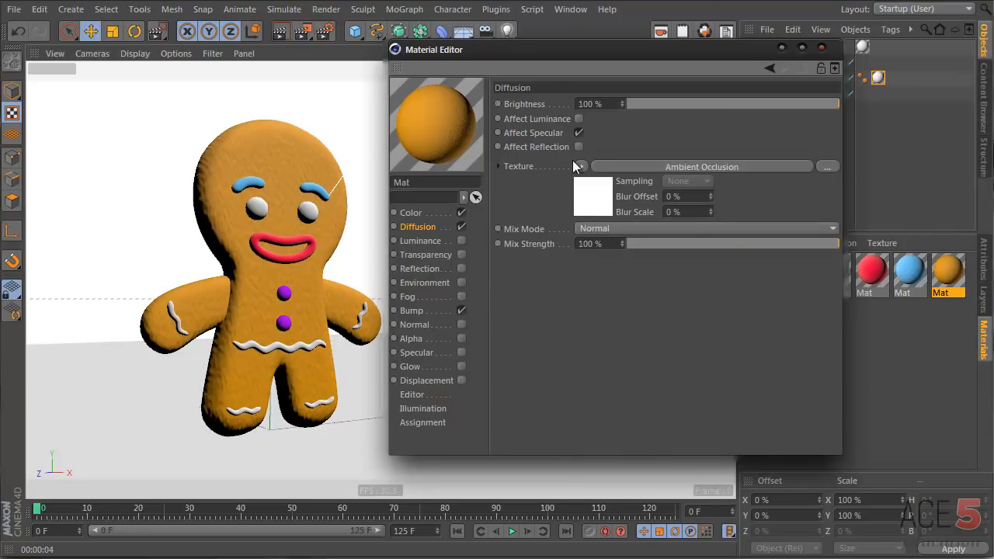
pyautogui.click(592, 205)
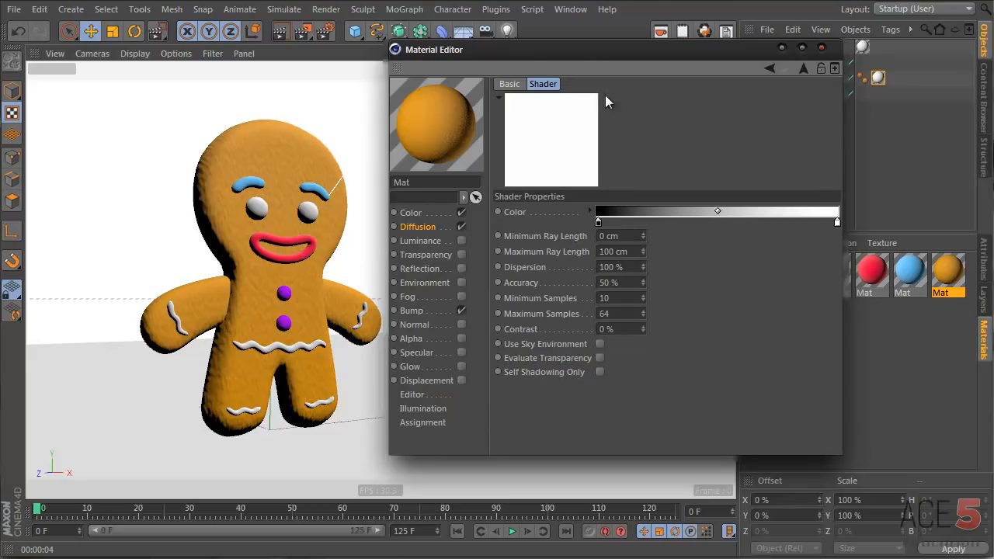
pyautogui.moveTo(561, 46); pyautogui.dragTo(631, 60)
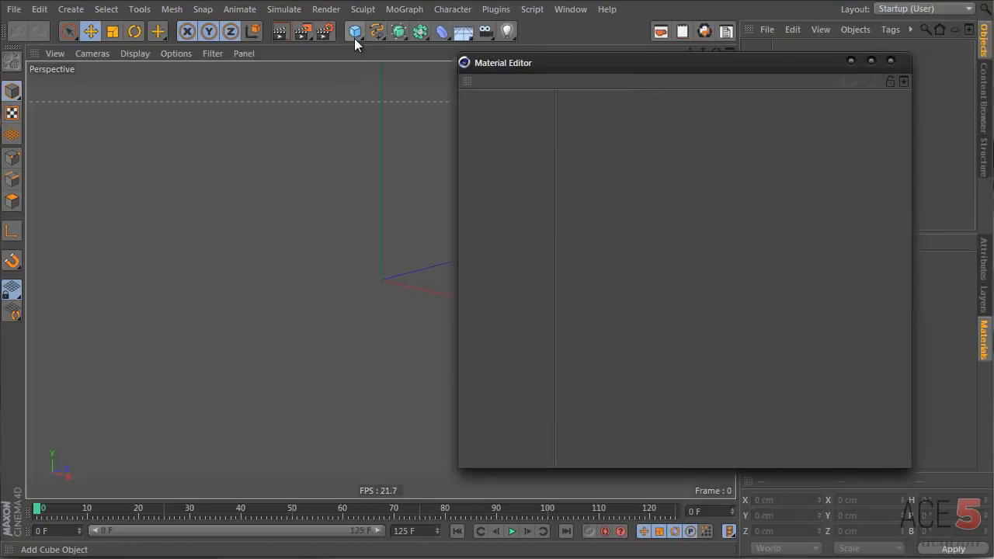
# Add a cube and a plane to the empty scene, lower the plane beneath the cube and scale it up as a floor.
pyautogui.click(355, 33)
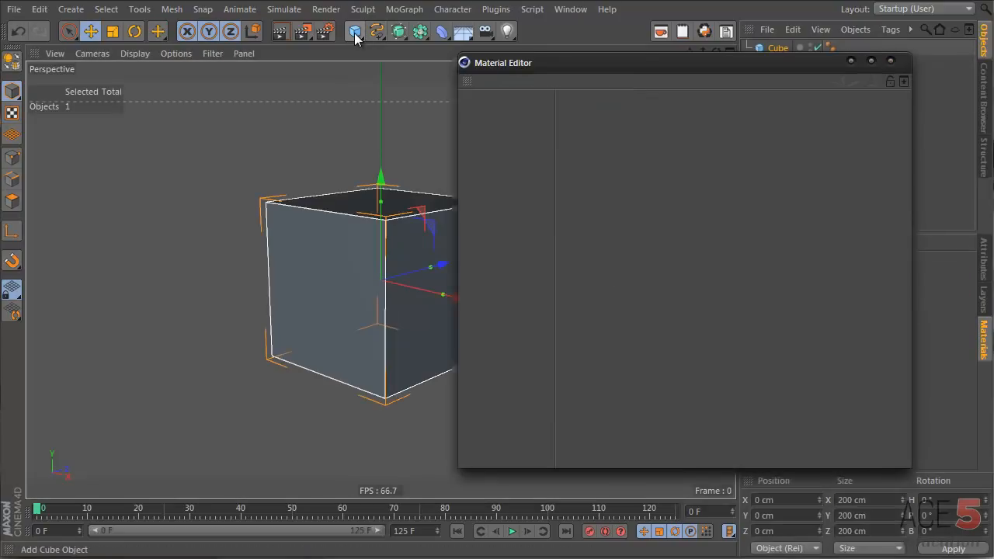
pyautogui.moveTo(560, 65); pyautogui.dragTo(818, 73)
pyautogui.moveTo(354, 32); pyautogui.dragTo(475, 104)
pyautogui.moveTo(377, 208); pyautogui.dragTo(373, 295)
pyautogui.press('t')
pyautogui.moveTo(245, 361); pyautogui.dragTo(617, 339)
# Duplicate the cube and place the copy beside it at about -173 cm on Z.
pyautogui.click(351, 265)
pyautogui.press('e')
pyautogui.keyDown('alt'); pyautogui.moveTo(477, 277); pyautogui.dragTo(392, 258); pyautogui.keyUp('alt')
pyautogui.keyDown('alt'); pyautogui.moveTo(388, 360); pyautogui.dragTo(463, 320); pyautogui.keyUp('alt')
pyautogui.keyDown('alt'); pyautogui.moveTo(457, 322); pyautogui.dragTo(392, 341, button='middle'); pyautogui.keyUp('alt')
# Create a material with an Ambient Occlusion texture in its Color channel and apply it to the floor plane.
pyautogui.doubleClick(809, 326)
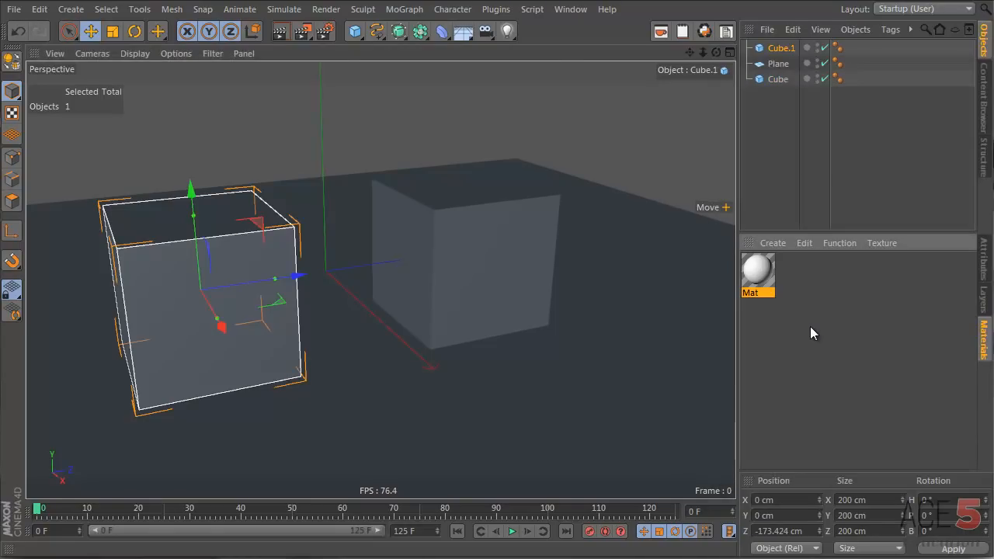
pyautogui.doubleClick(761, 272)
pyautogui.click(163, 191)
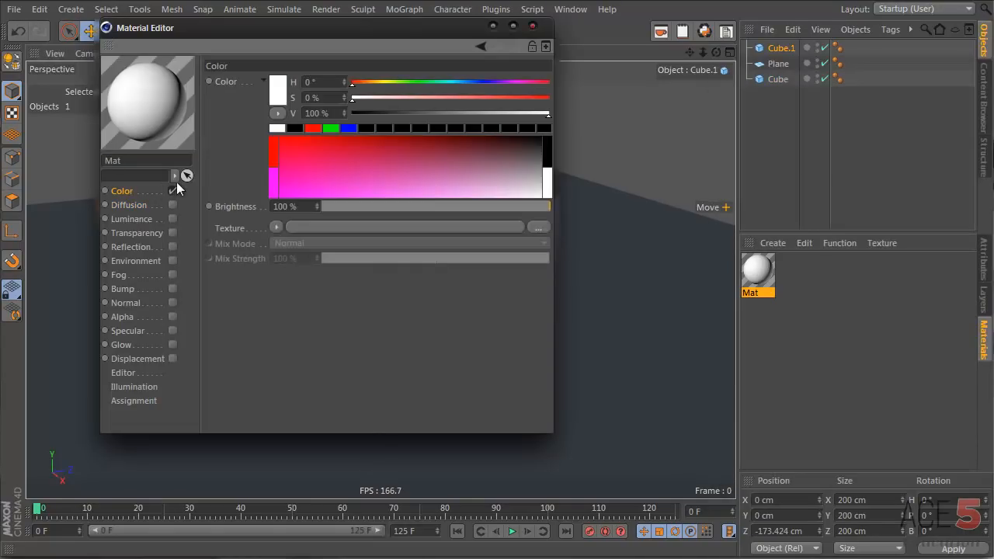
pyautogui.click(279, 228)
pyautogui.moveTo(322, 514)
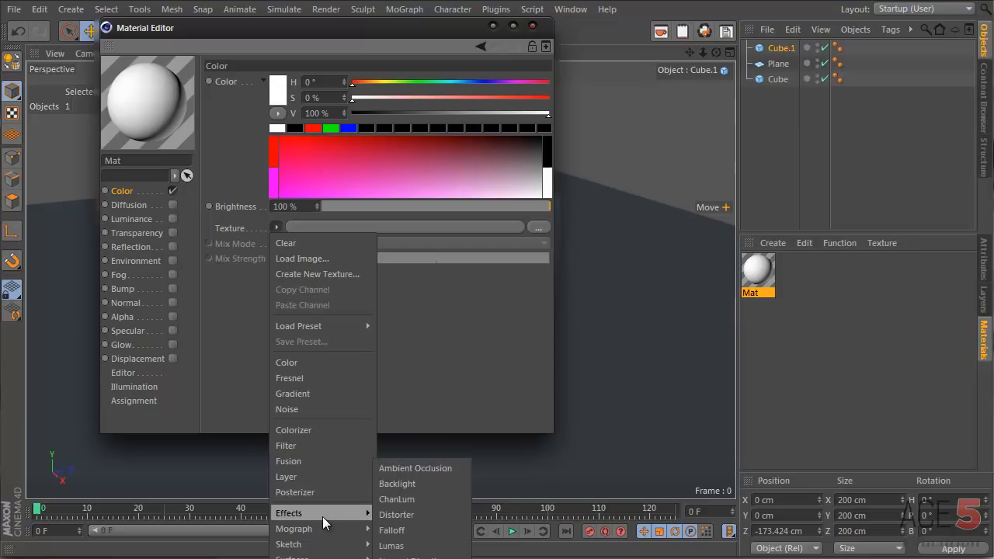
pyautogui.click(403, 472)
pyautogui.click(532, 26)
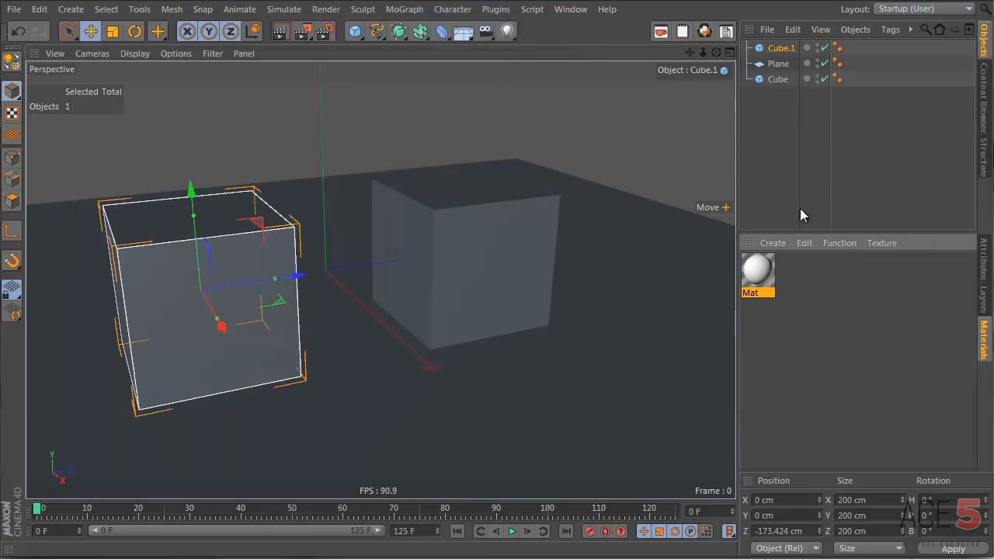
pyautogui.moveTo(758, 279); pyautogui.dragTo(777, 64)
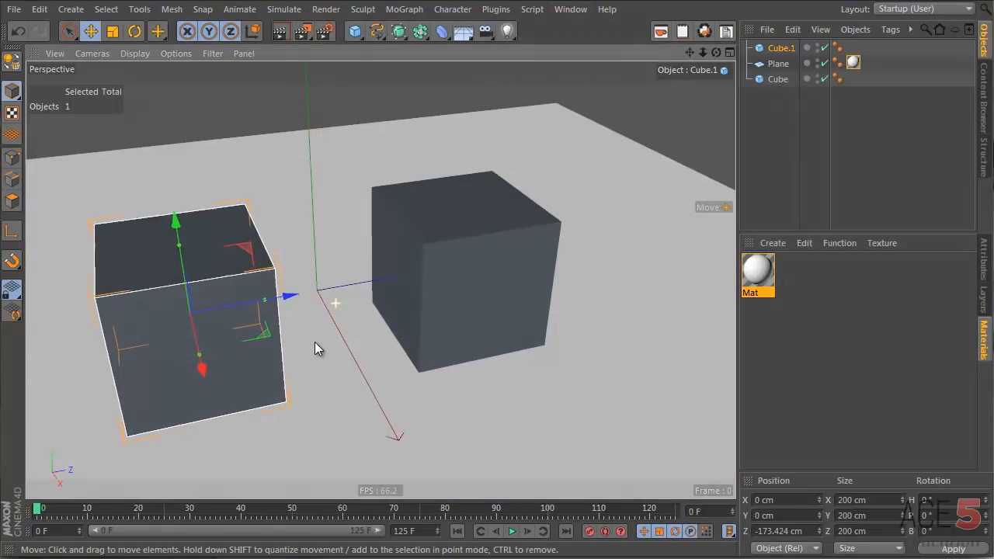
# Move the floor plane to about -84 cm on Y, rendering the view before and after the move.
pyautogui.click(280, 31)
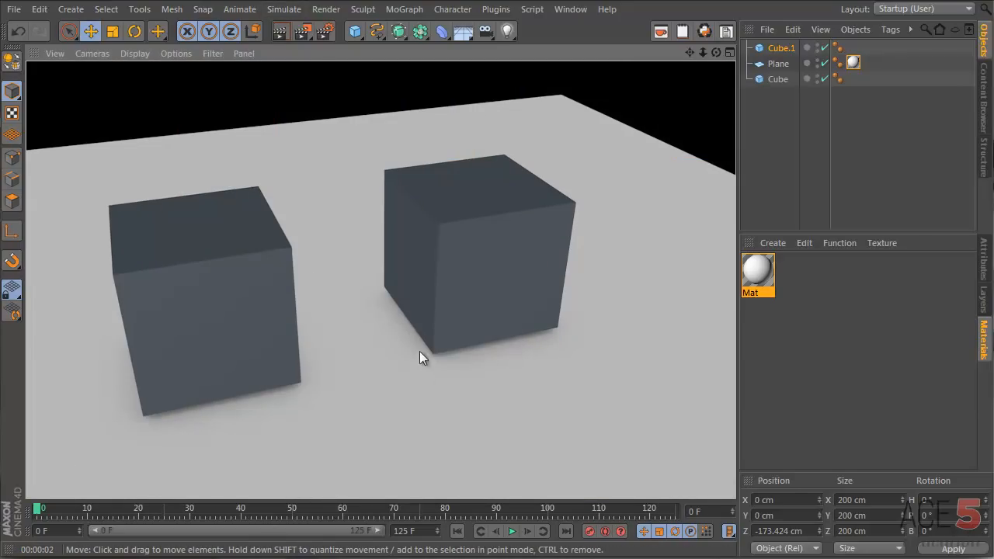
pyautogui.keyDown('alt'); pyautogui.moveTo(420, 361); pyautogui.dragTo(383, 219); pyautogui.keyUp('alt')
pyautogui.click(371, 322)
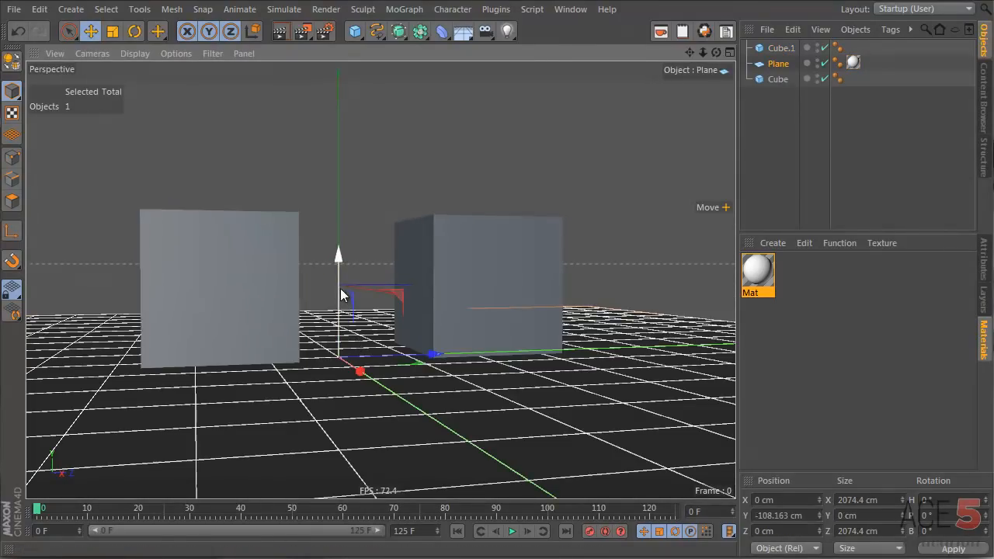
pyautogui.moveTo(340, 288); pyautogui.dragTo(343, 326)
pyautogui.middleClick(357, 272)
pyautogui.middleClick(243, 203)
pyautogui.click(280, 31)
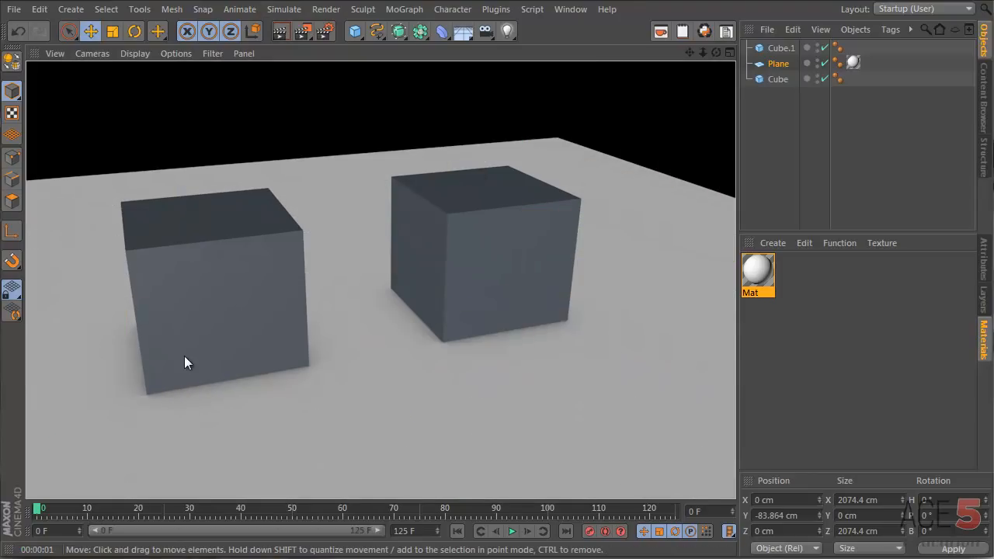
# Inspect the floor material's Ambient Occlusion shader settings alongside the duplicated cube's object properties.
pyautogui.doubleClick(757, 272)
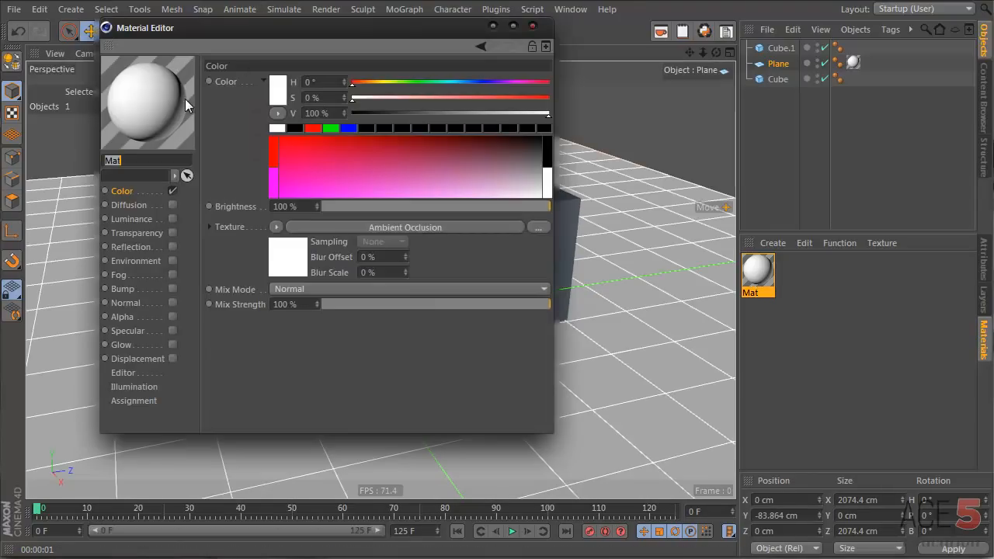
pyautogui.click(276, 262)
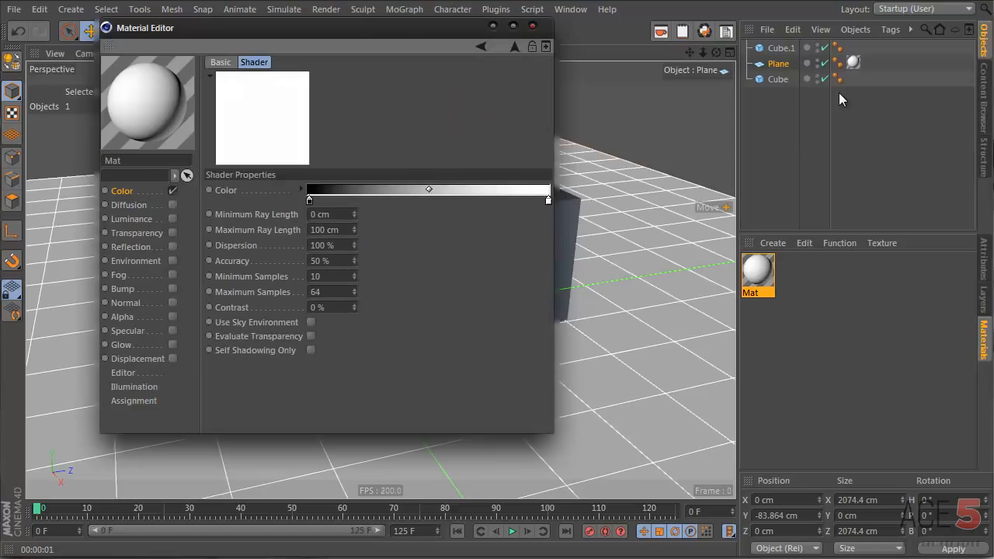
pyautogui.click(780, 48)
pyautogui.click(984, 267)
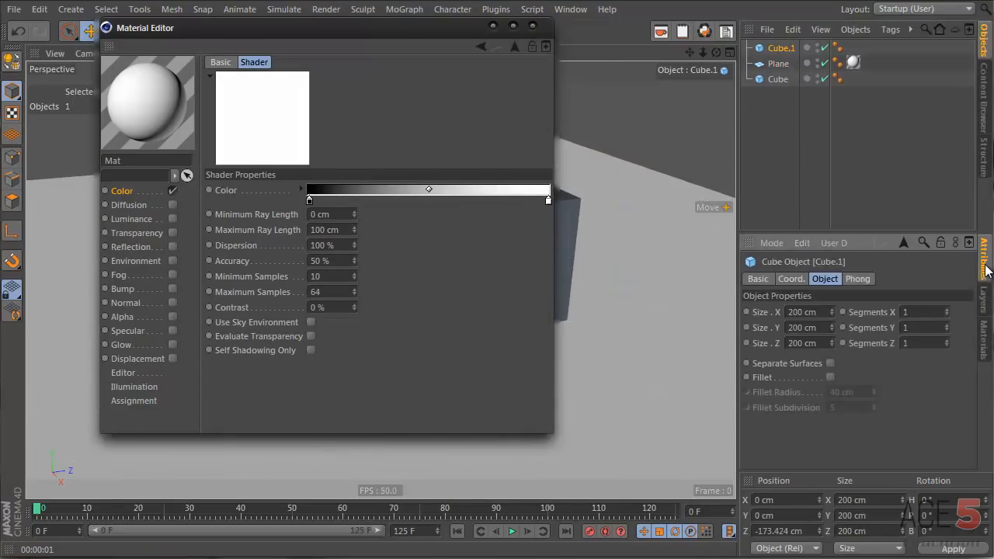
pyautogui.moveTo(233, 27); pyautogui.dragTo(941, 109)
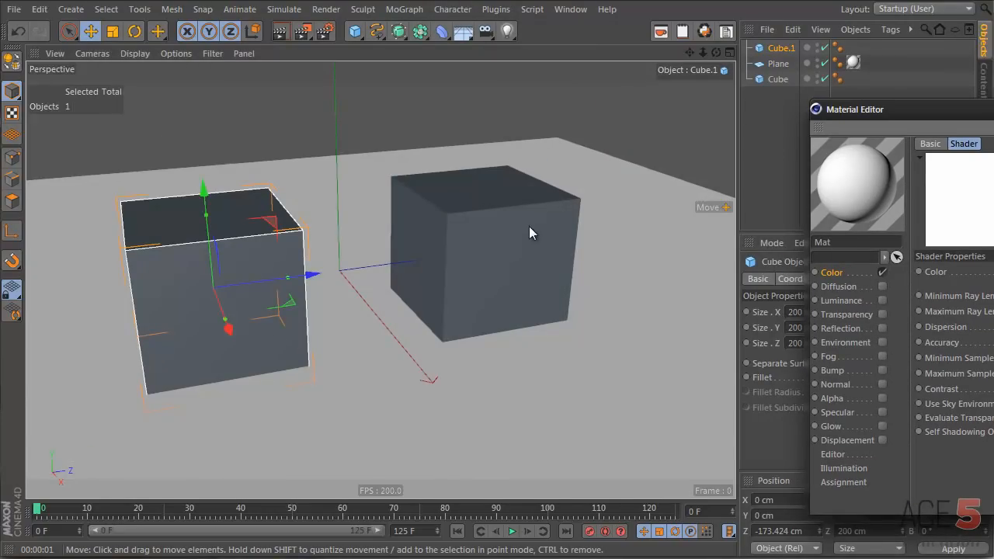
# Raise the original cube well above the floor to about 115 cm on Y and render the view.
pyautogui.click(504, 263)
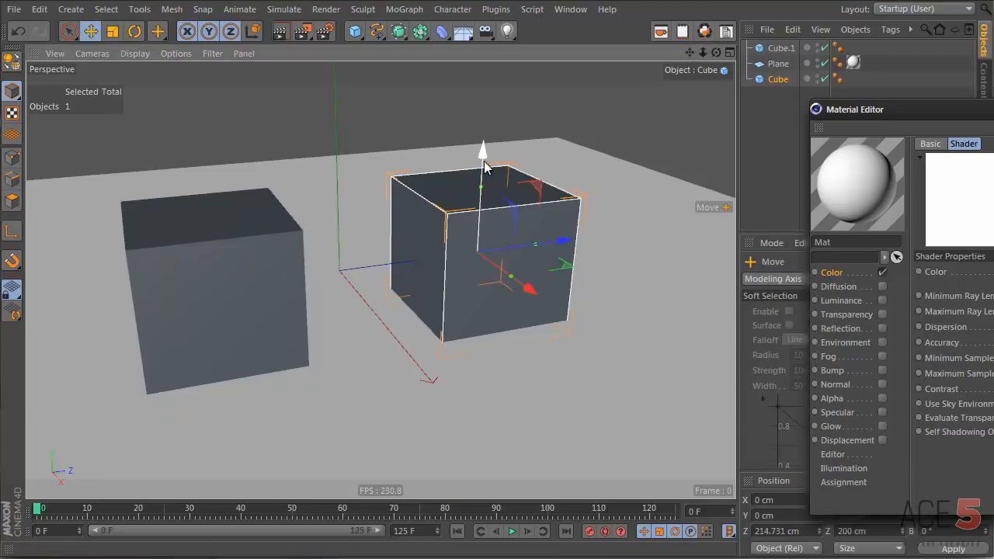
pyautogui.moveTo(486, 247); pyautogui.dragTo(480, 121)
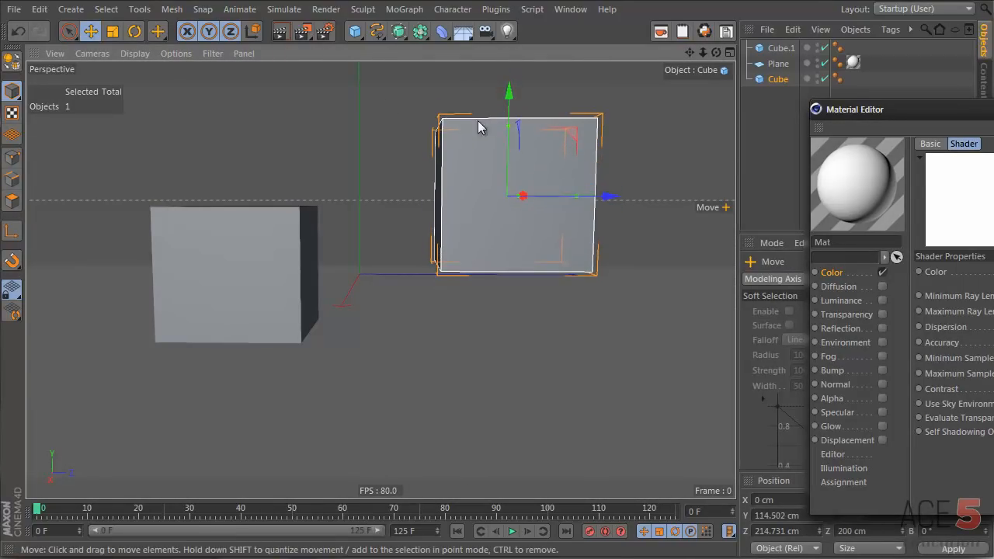
pyautogui.click(279, 35)
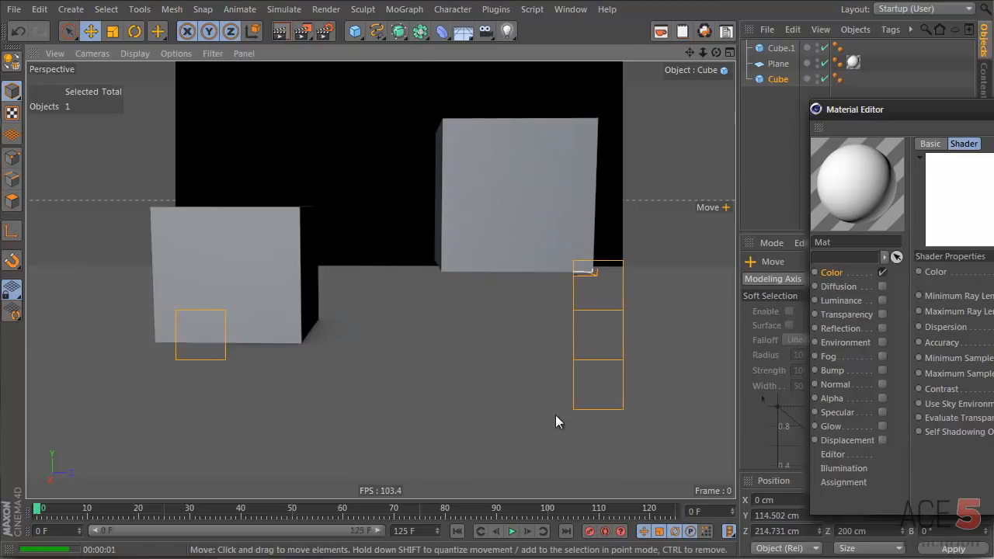
# Lower the original cube to about 31 cm on Y and render the view to check its floor shading.
pyautogui.moveTo(516, 321)
pyautogui.keyDown('alt'); pyautogui.mouseDown()
pyautogui.moveTo(522, 395)
pyautogui.moveTo(521, 382)
pyautogui.mouseUp(); pyautogui.keyUp('alt')
pyautogui.keyDown('alt'); pyautogui.moveTo(521, 380); pyautogui.dragTo(436, 323, button='middle'); pyautogui.keyUp('alt')
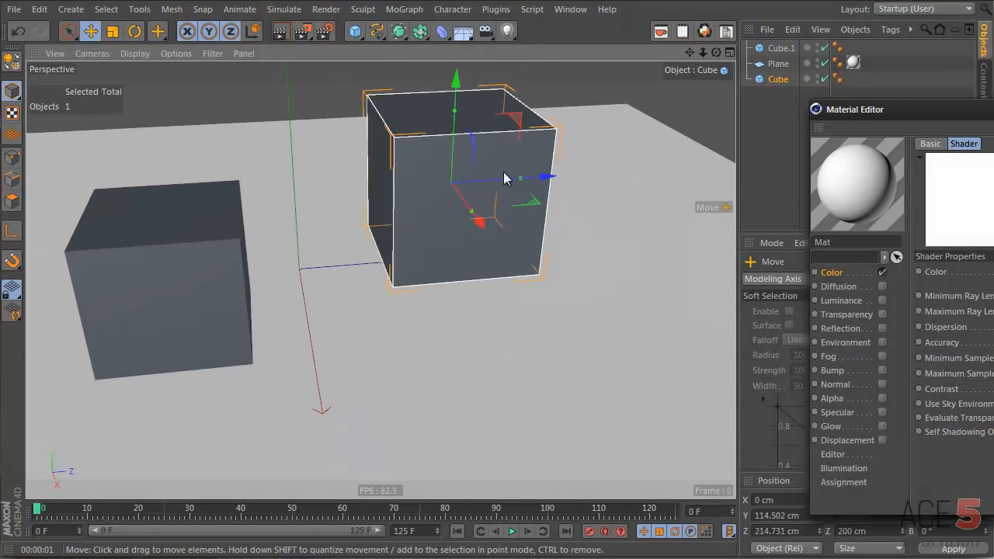
pyautogui.moveTo(457, 84); pyautogui.dragTo(454, 140)
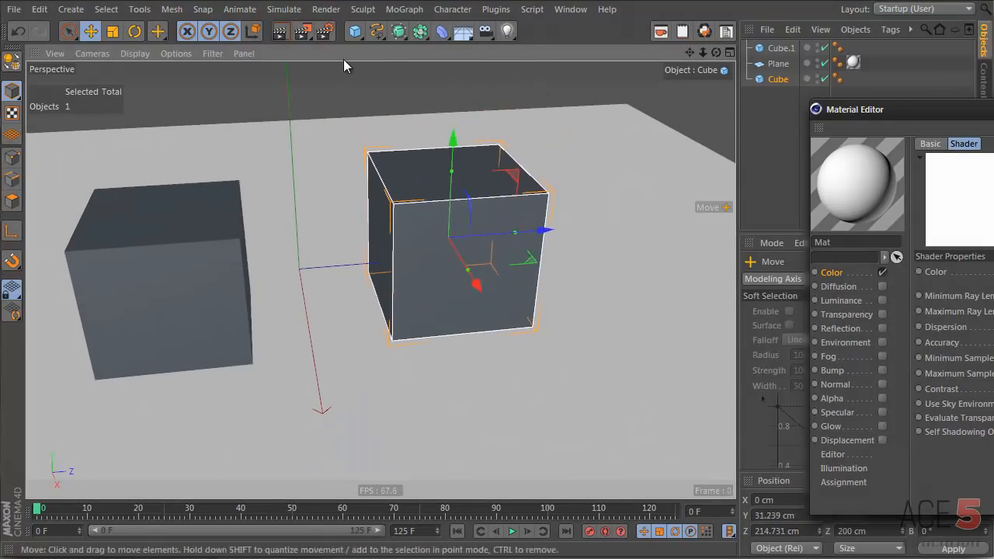
pyautogui.click(278, 35)
pyautogui.keyDown('alt'); pyautogui.moveTo(491, 353); pyautogui.dragTo(465, 300); pyautogui.keyUp('alt')
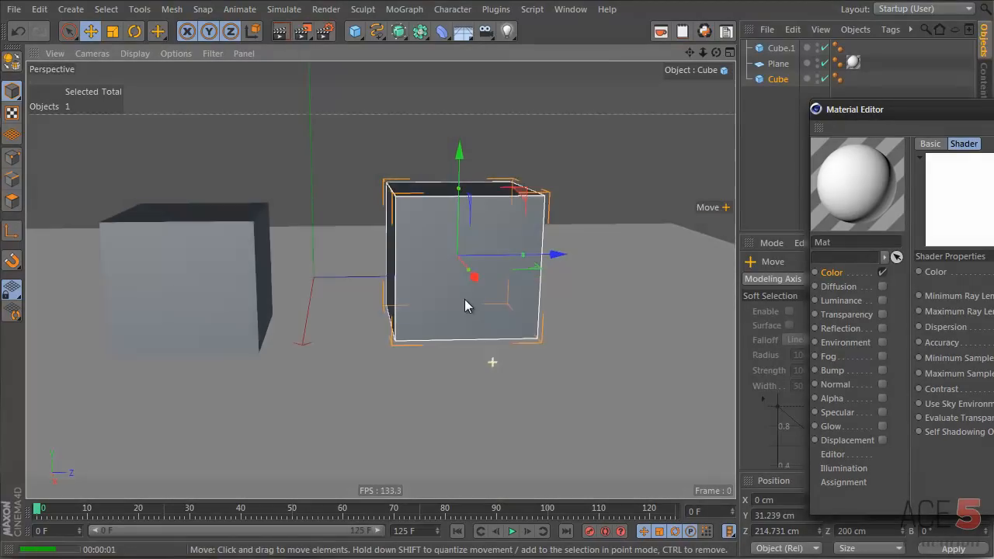
pyautogui.click(281, 34)
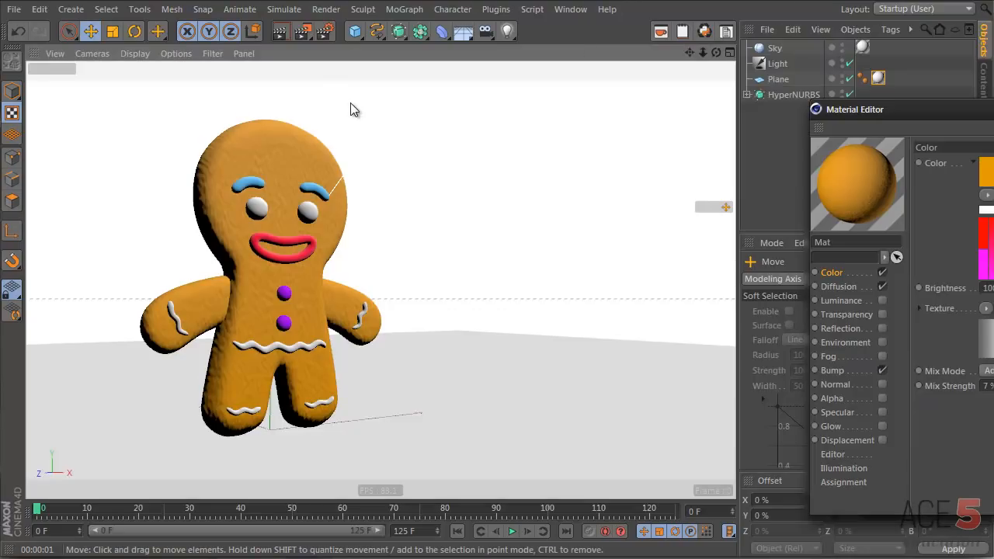
# Return to the gingerbread man scene and render its view.
pyautogui.click(567, 9)
pyautogui.click(565, 9)
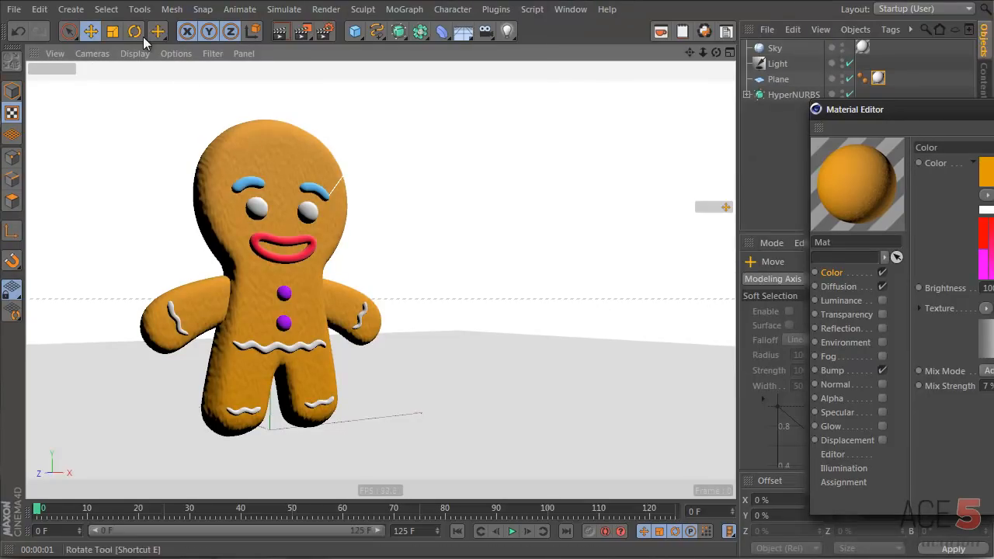
pyautogui.click(280, 31)
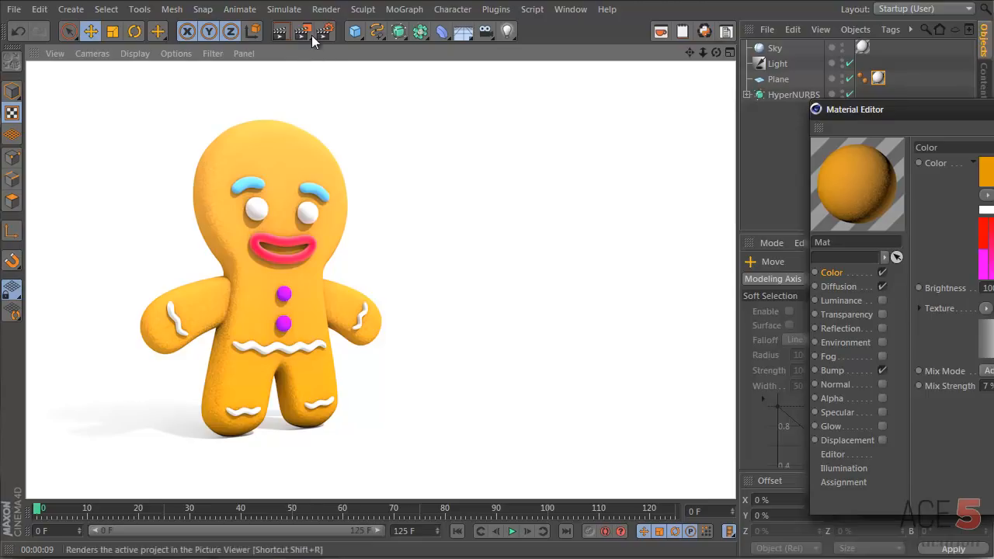
# Add a cube to the gingerbread scene and scale it down to about 39%.
pyautogui.click(355, 31)
pyautogui.press('t')
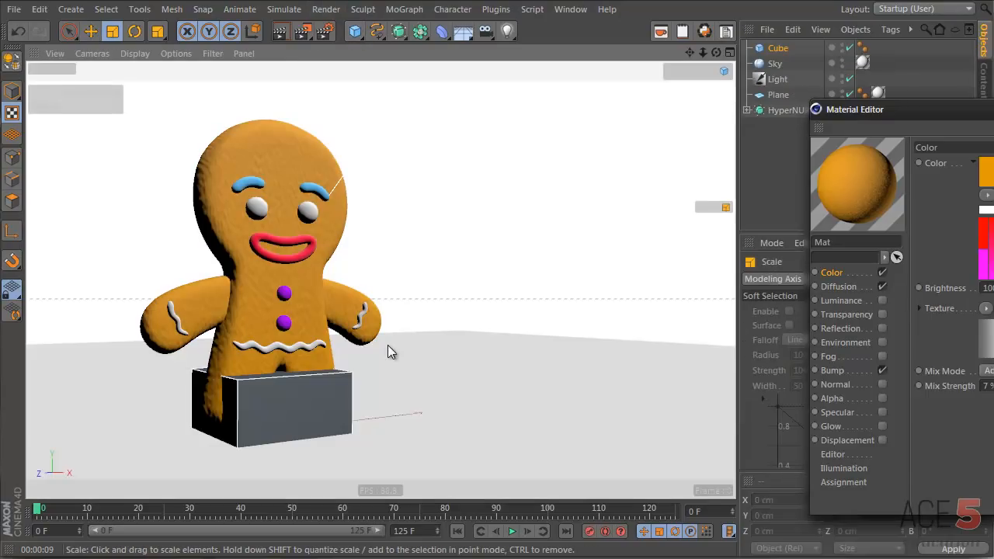
pyautogui.click(11, 92)
pyautogui.moveTo(445, 380); pyautogui.dragTo(606, 341)
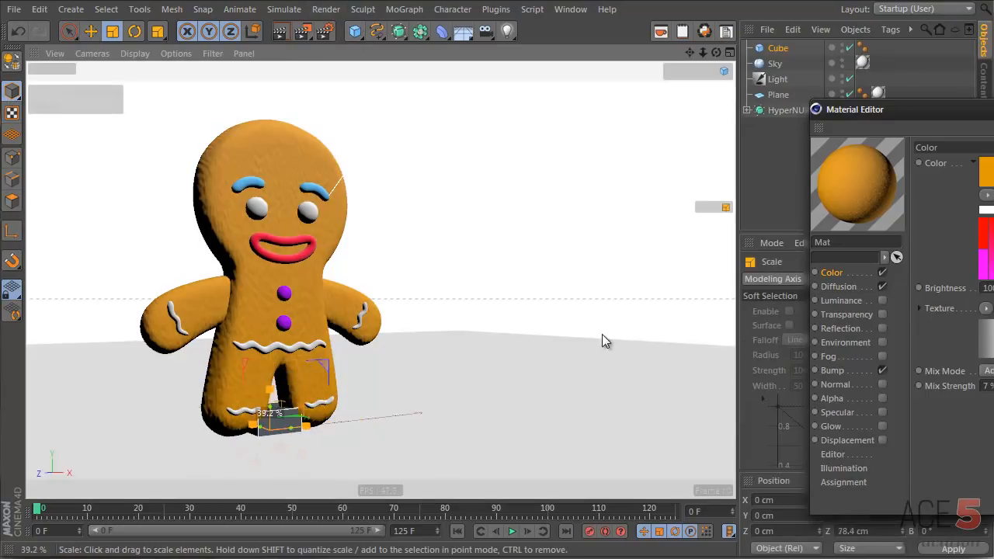
pyautogui.press('e')
# Move the cube up to the face beside one eye and scale it down to about 19 cm as a size reference.
pyautogui.moveTo(269, 382); pyautogui.dragTo(259, 163)
pyautogui.moveTo(243, 215); pyautogui.dragTo(254, 215)
pyautogui.moveTo(357, 214); pyautogui.dragTo(344, 215)
pyautogui.keyDown('alt'); pyautogui.moveTo(279, 202); pyautogui.dragTo(536, 194, button='right'); pyautogui.keyUp('alt')
pyautogui.keyDown('alt'); pyautogui.moveTo(329, 217); pyautogui.dragTo(195, 228); pyautogui.keyUp('alt')
pyautogui.press('t')
pyautogui.press('e')
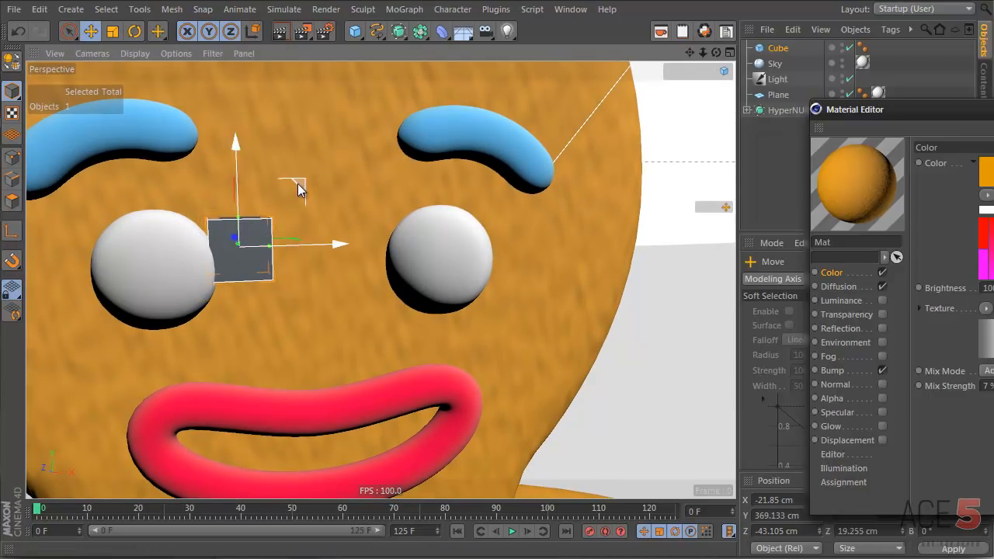
pyautogui.moveTo(297, 185); pyautogui.dragTo(289, 202)
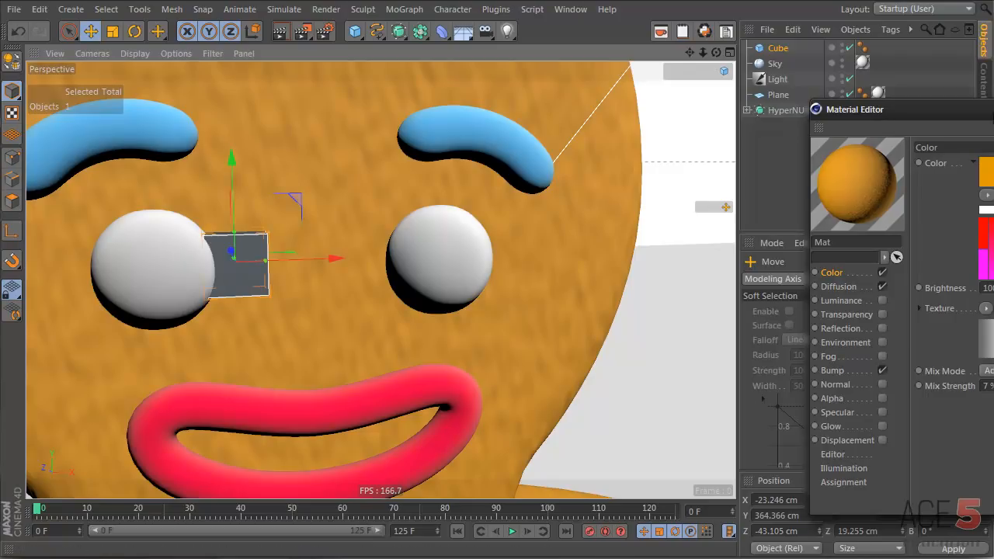
# Check the reference cube's dimensions and open the Ambient Occlusion shader in the gingerbread material's Diffusion channel.
pyautogui.click(776, 48)
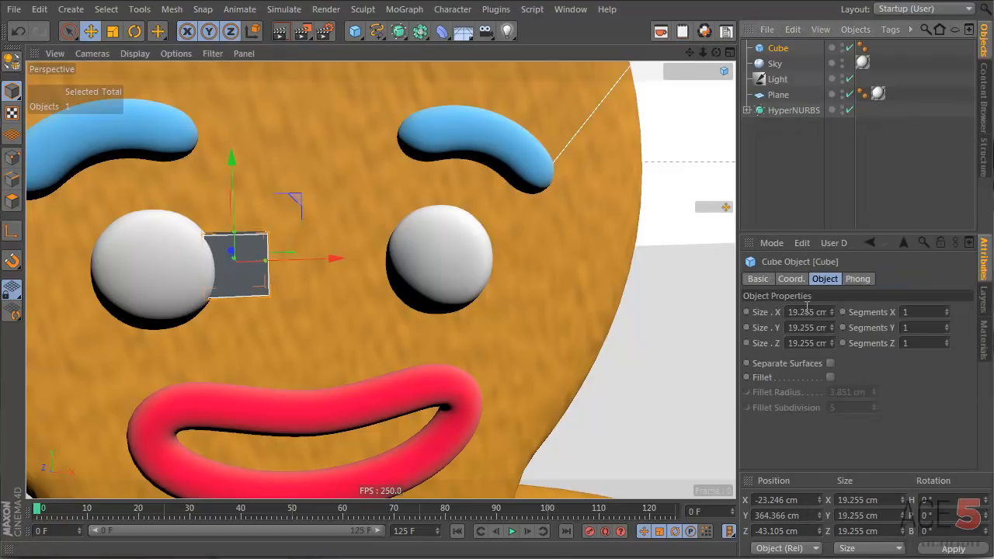
pyautogui.moveTo(993, 171); pyautogui.dragTo(767, 136)
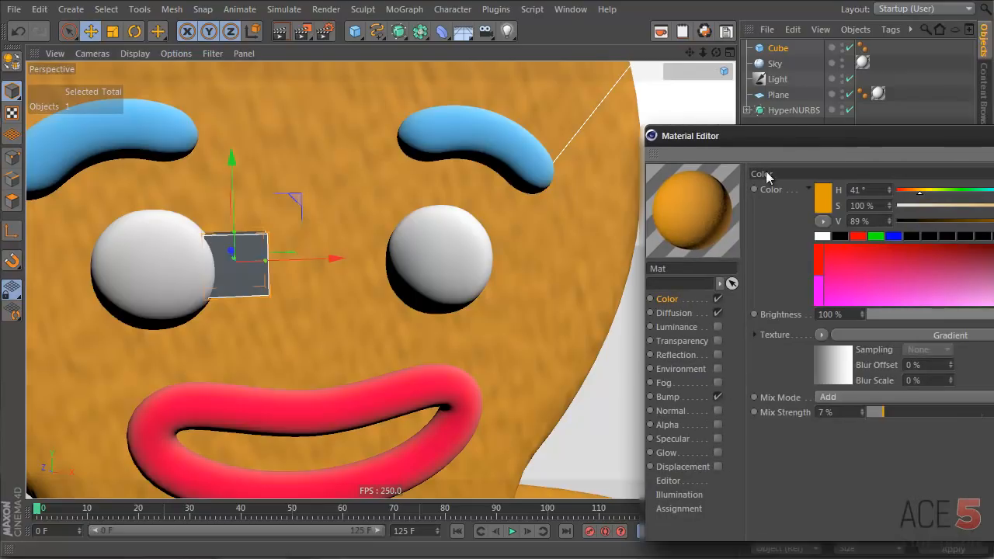
pyautogui.click(673, 314)
pyautogui.click(846, 285)
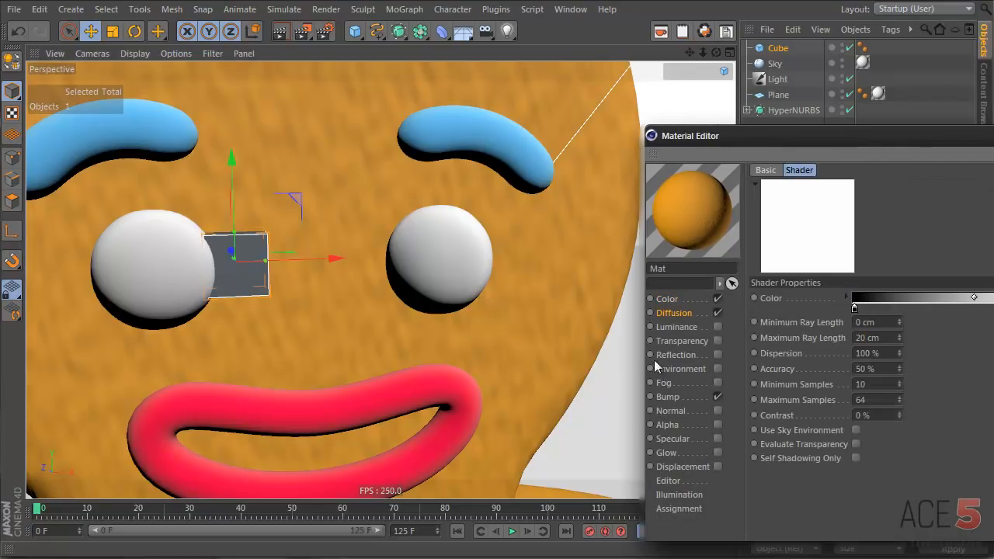
# Delete the reference cube from the gingerbread man's face.
pyautogui.middleClick(243, 269)
pyautogui.keyDown('alt'); pyautogui.moveTo(241, 189); pyautogui.dragTo(129, 212, button='right'); pyautogui.keyUp('alt')
pyautogui.keyDown('alt'); pyautogui.moveTo(261, 212); pyautogui.dragTo(184, 178, button='middle'); pyautogui.keyUp('alt')
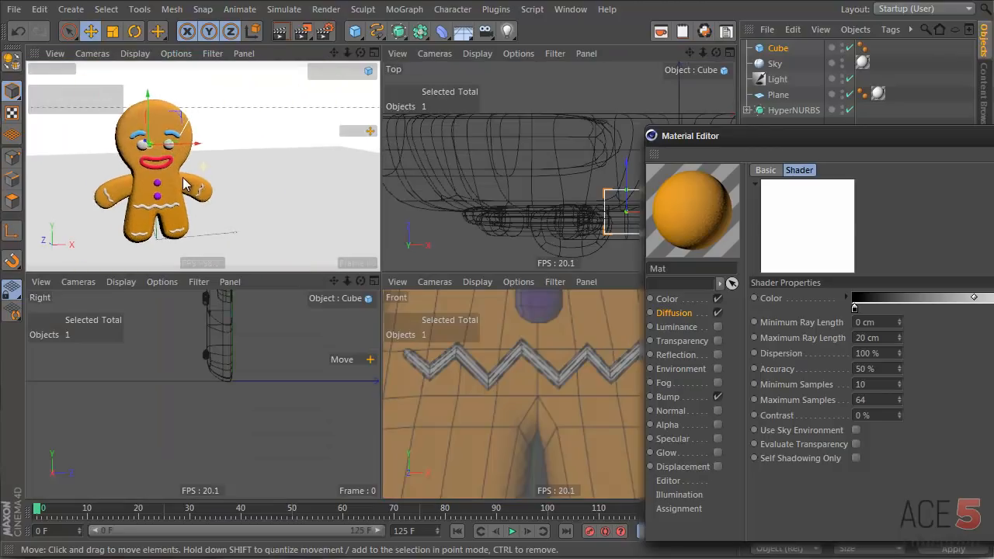
pyautogui.press('Delete')
pyautogui.scroll(2, 165, 165)
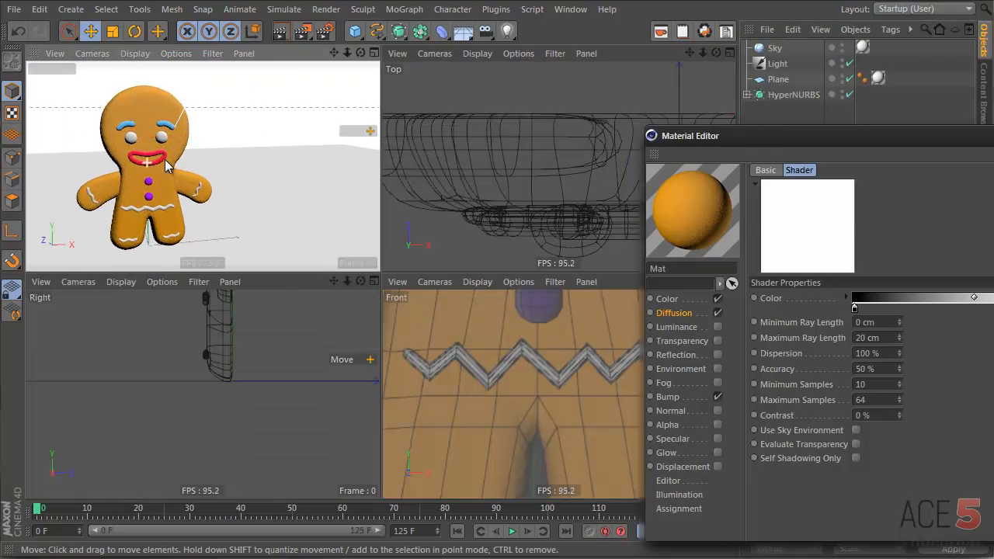
pyautogui.scroll(1, 166, 166)
pyautogui.click(303, 31)
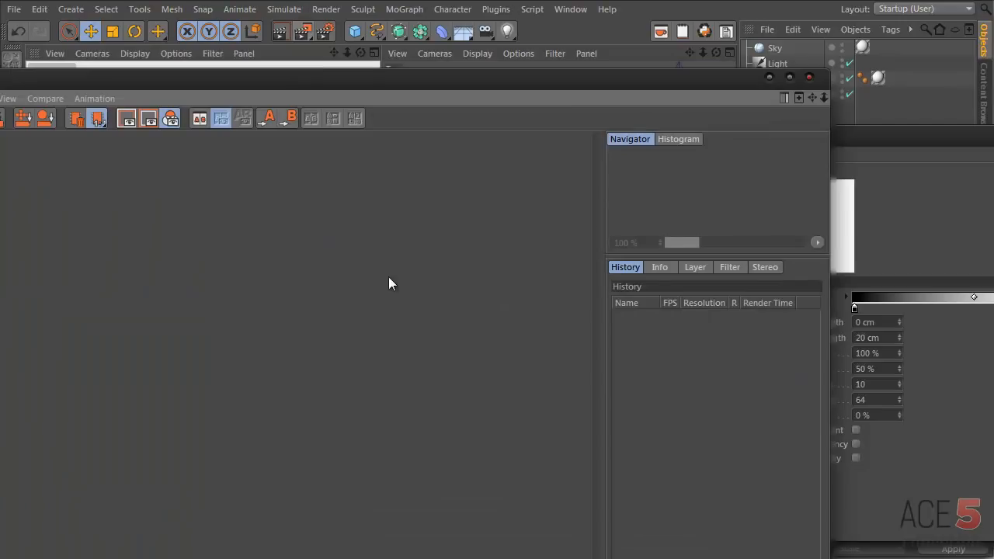
pyautogui.click(810, 77)
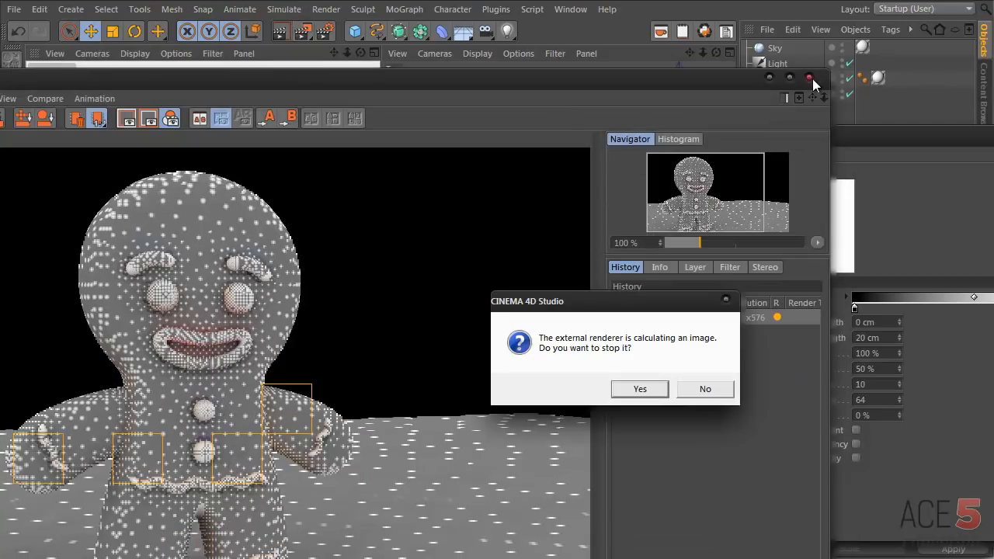
pyautogui.click(613, 393)
# Set the render output width to 512 pixels with the aspect ratio locked.
pyautogui.hotkey('ctrl', 'b')
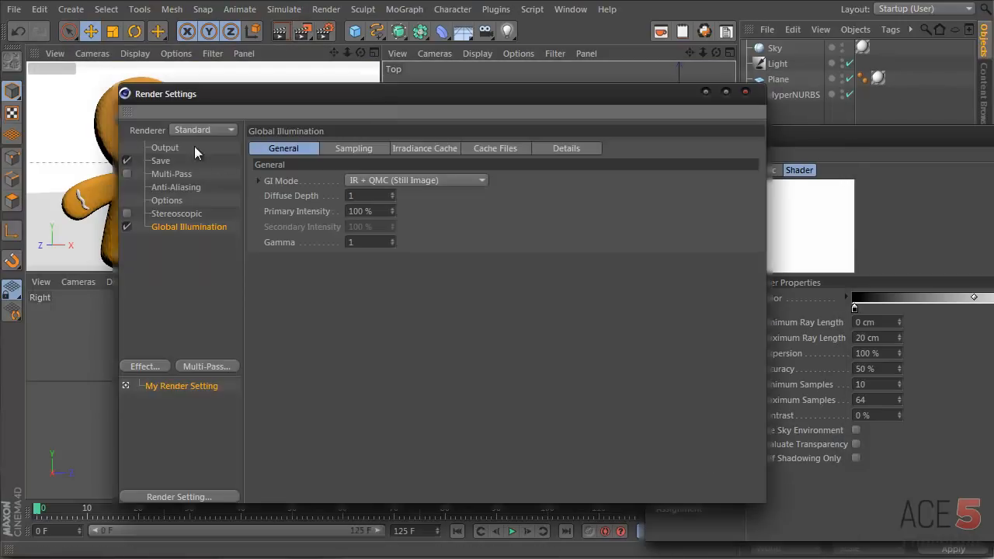
pyautogui.click(165, 148)
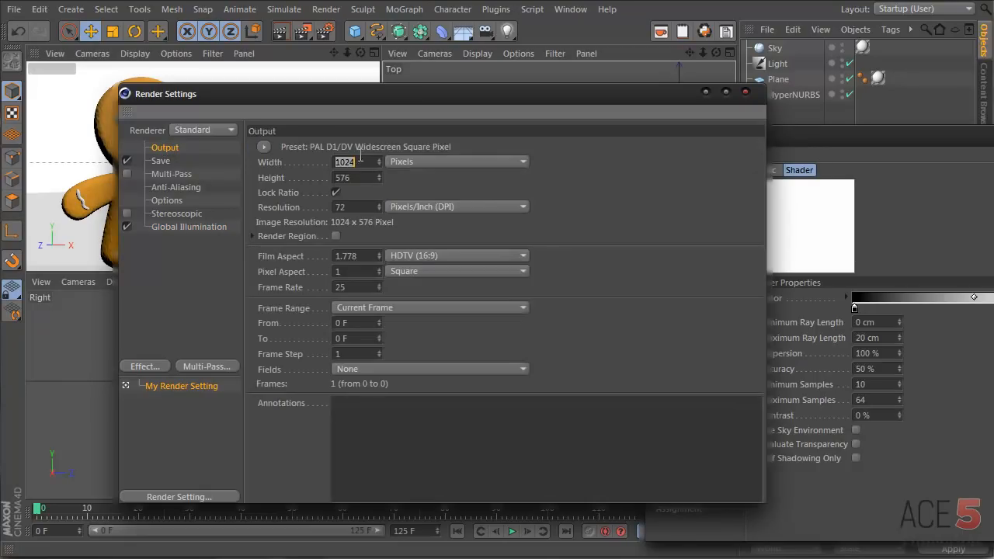
pyautogui.write('512')
pyautogui.press('Return')
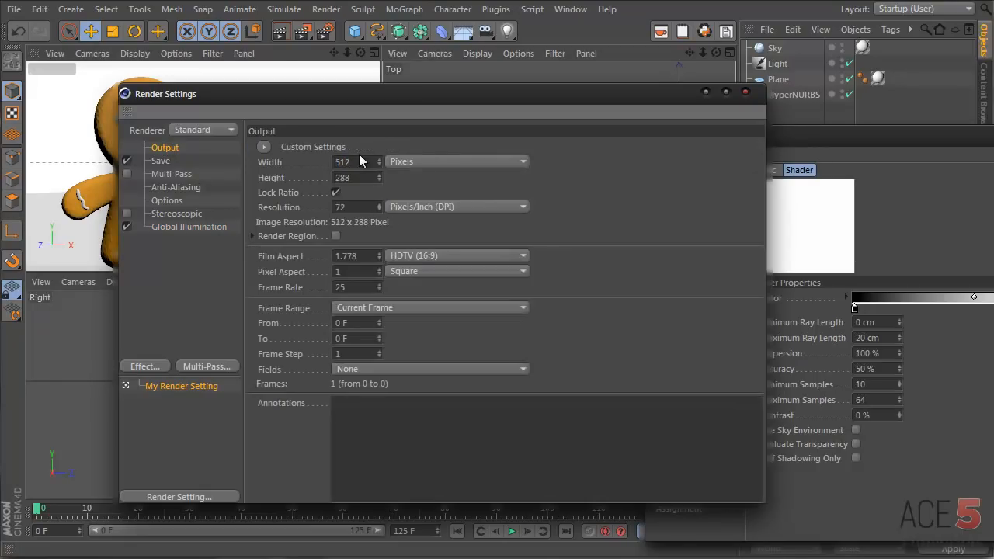
# Render the gingerbread man to the Picture Viewer at 512 x 288 and bring the whole viewer window into view.
pyautogui.click(302, 34)
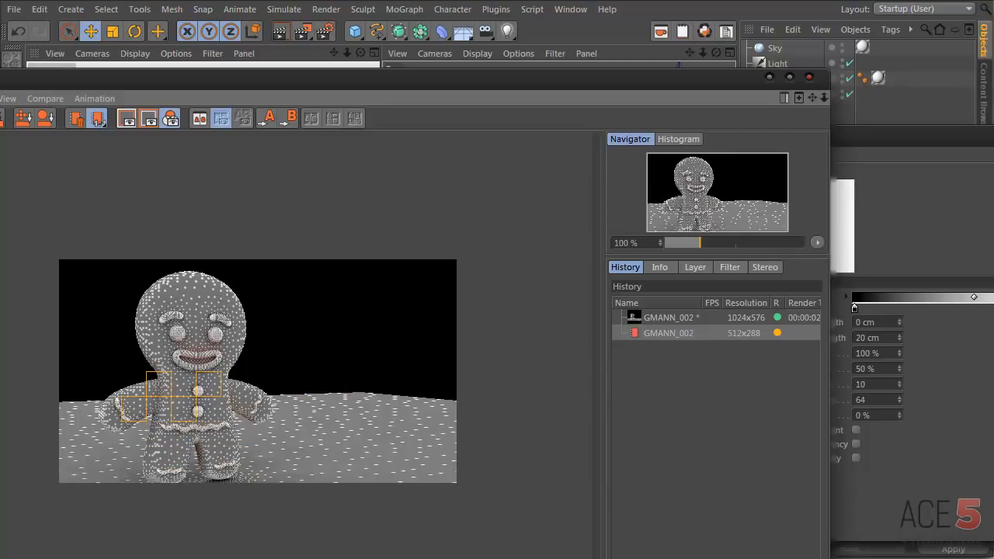
pyautogui.moveTo(0, 558); pyautogui.dragTo(60, 473)
pyautogui.moveTo(394, 82); pyautogui.dragTo(376, 59)
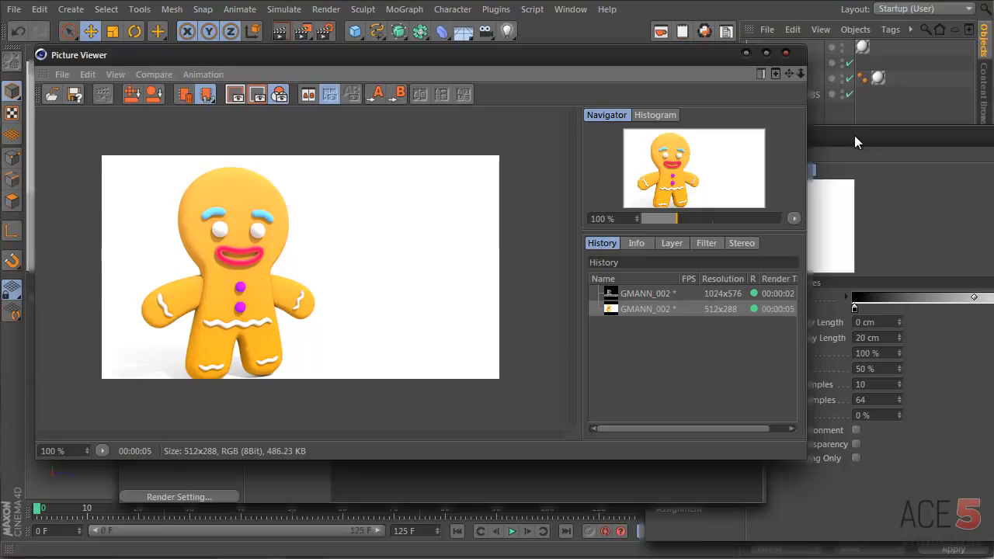
# Turn off the gingerbread material's Diffusion channel and render a second image for comparison.
pyautogui.moveTo(854, 142); pyautogui.dragTo(891, 119)
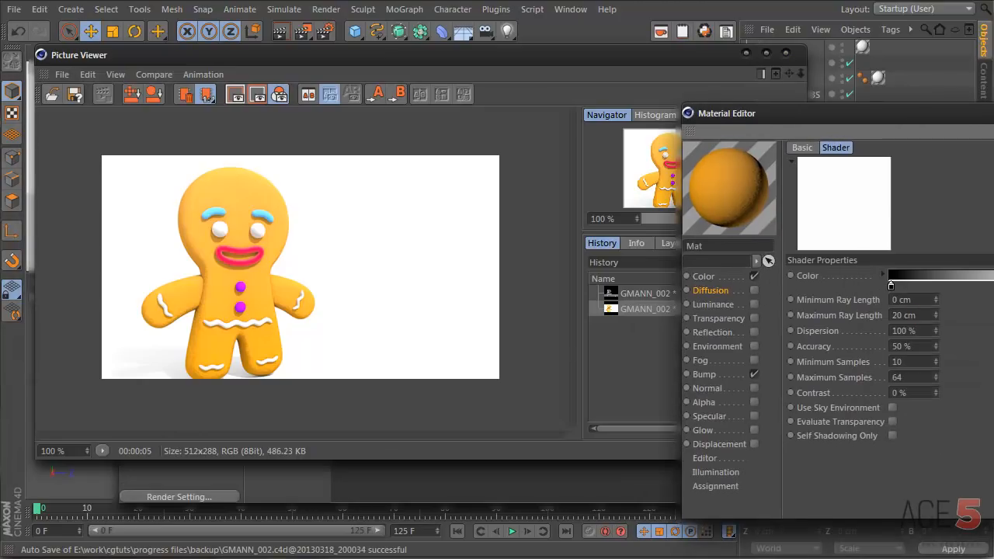
pyautogui.click(303, 31)
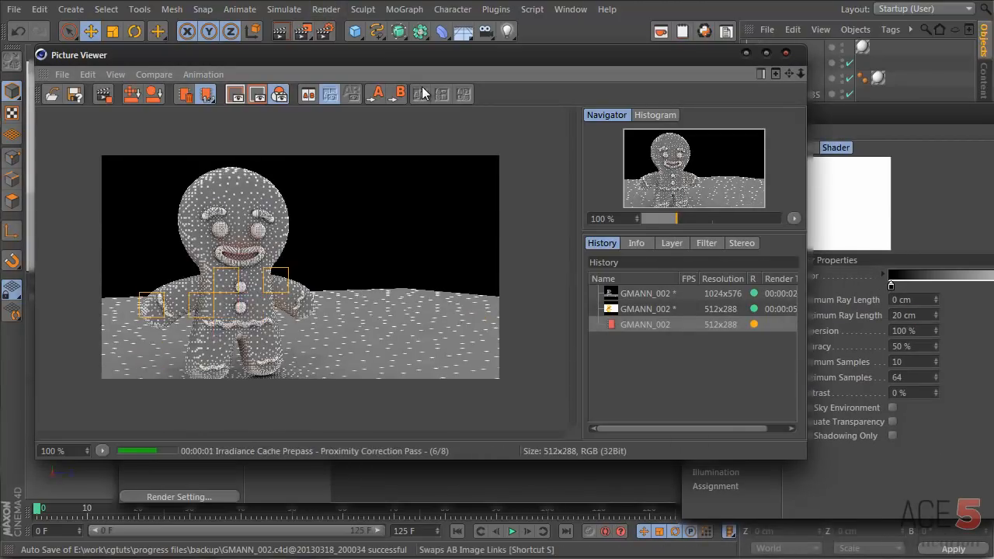
# Compare the two 512 x 288 renders, with and without the Diffusion channel, by alternating between them in the render history.
pyautogui.click(657, 313)
pyautogui.press('Down')
pyautogui.press('Up')
pyautogui.press('Down')
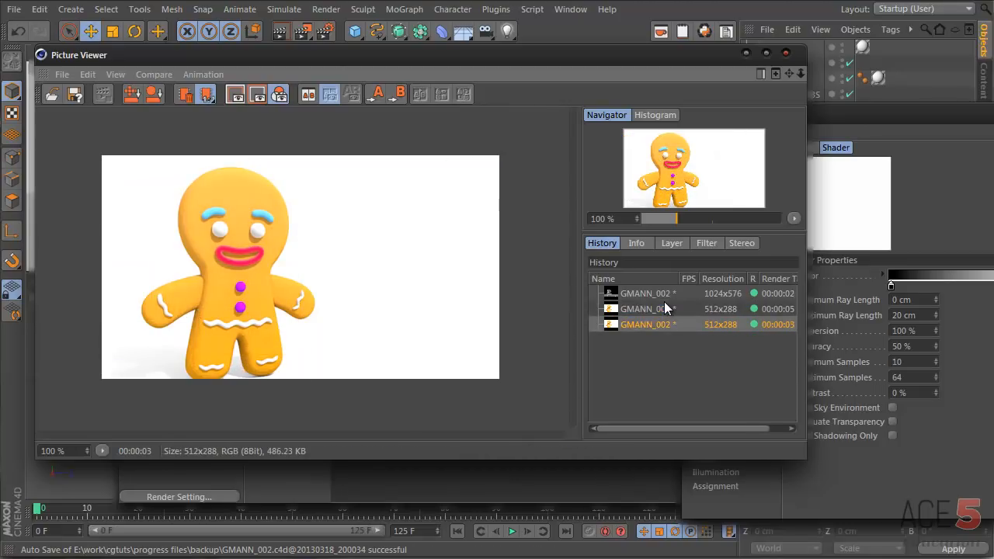
pyautogui.press('Up')
pyautogui.press('Down')
pyautogui.press('Up')
pyautogui.press('Down')
pyautogui.press('Up')
pyautogui.press('Down')
pyautogui.press('Up')
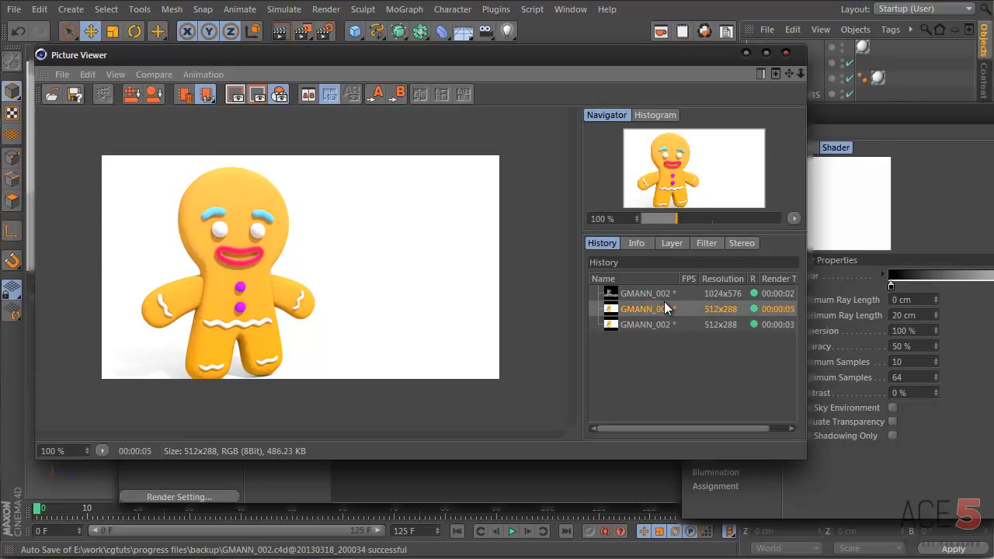
pyautogui.press('Down')
pyautogui.press('Up')
pyautogui.press('Down')
pyautogui.press('Up')
pyautogui.press('Down')
pyautogui.press('Up')
pyautogui.press('Down')
pyautogui.press('Up')
pyautogui.press('Down')
pyautogui.press('Up')
pyautogui.press('Down')
pyautogui.press('Up')
pyautogui.press('Down')
pyautogui.press('Up')
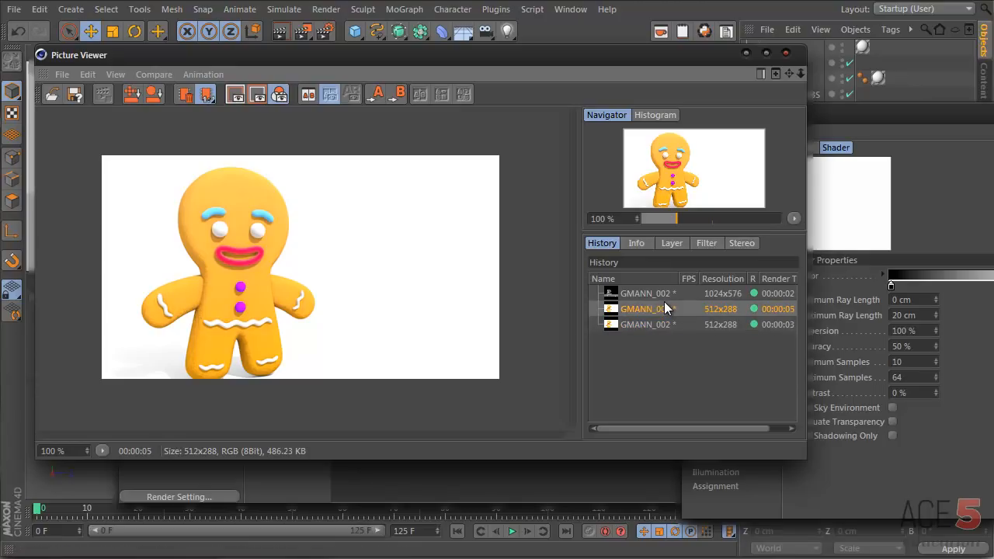
pyautogui.press('Down')
pyautogui.press('Up')
pyautogui.press('Down')
pyautogui.press('Up')
pyautogui.press('Down')
pyautogui.press('Up')
pyautogui.press('Down')
pyautogui.press('Up')
pyautogui.press('Down')
pyautogui.press('Up')
# Set the Ambient Occlusion shader's Maximum Ray Length to 25 cm and render another test image.
pyautogui.click(916, 312)
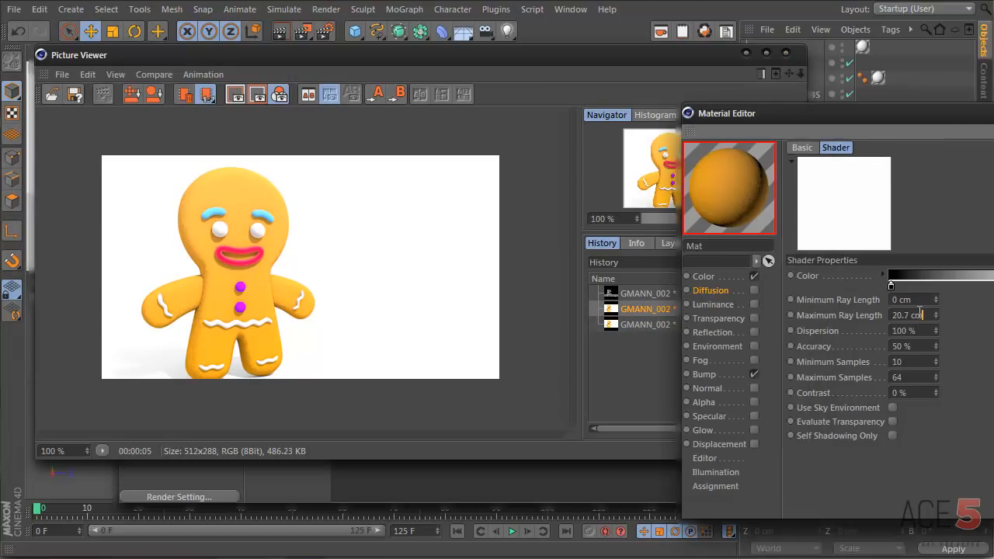
pyautogui.doubleClick(916, 312)
pyautogui.write('25')
pyautogui.press('Return')
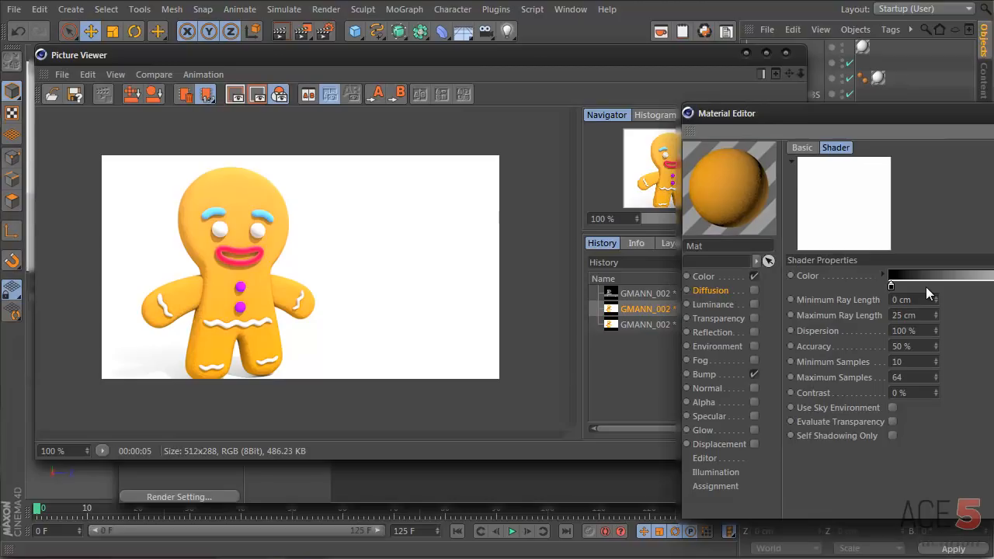
pyautogui.click(301, 33)
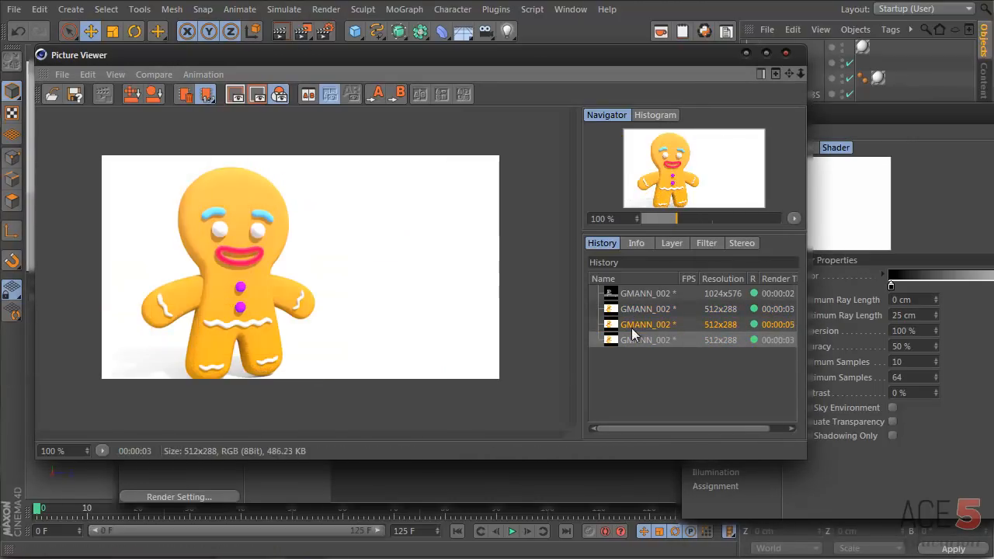
# Compare the newest render with the two earlier 512 x 288 renders in the history.
pyautogui.click(640, 324)
pyautogui.click(648, 308)
pyautogui.press('Down')
pyautogui.press('Down')
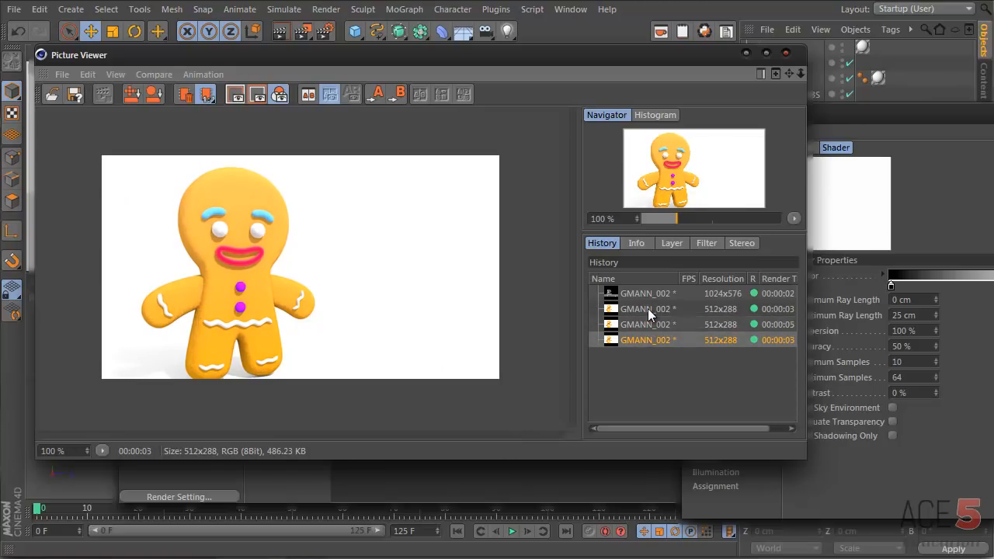
pyautogui.press('Up')
pyautogui.press('Up')
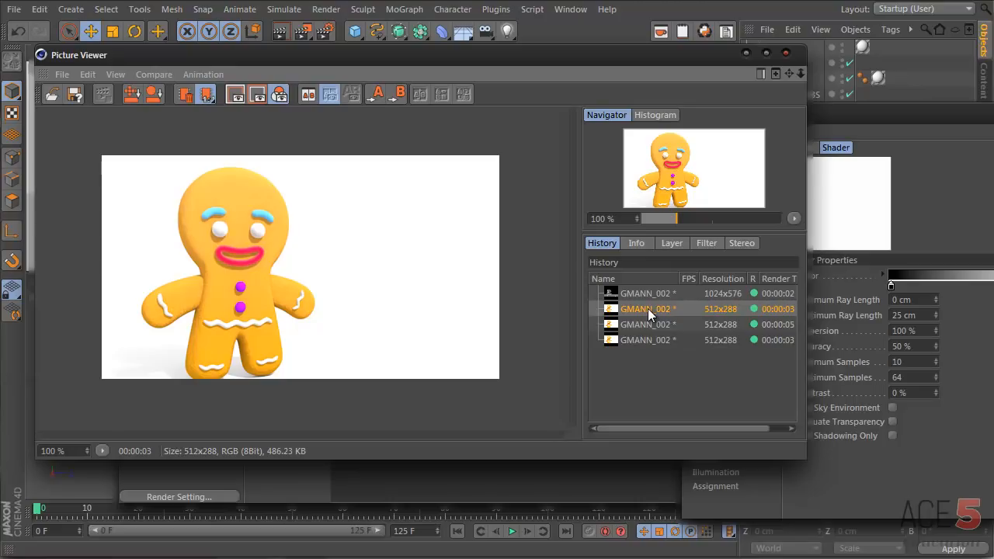
pyautogui.press('Down')
pyautogui.press('Up')
pyautogui.press('Down')
pyautogui.press('Up')
pyautogui.press('Down')
pyautogui.press('Up')
pyautogui.press('Down')
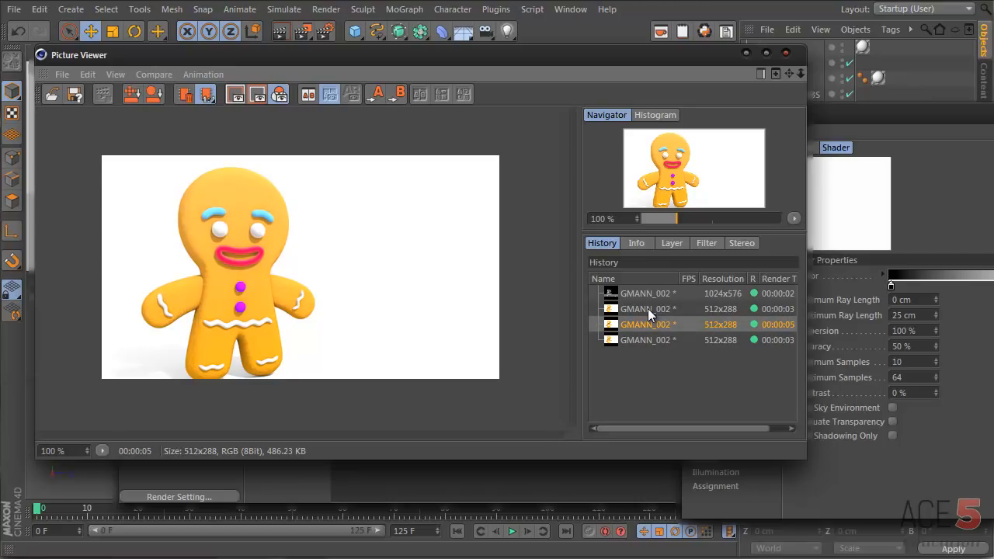
pyautogui.press('Up')
pyautogui.press('Down')
pyautogui.press('Down')
pyautogui.press('Up')
pyautogui.press('Up')
pyautogui.press('Down')
pyautogui.press('Down')
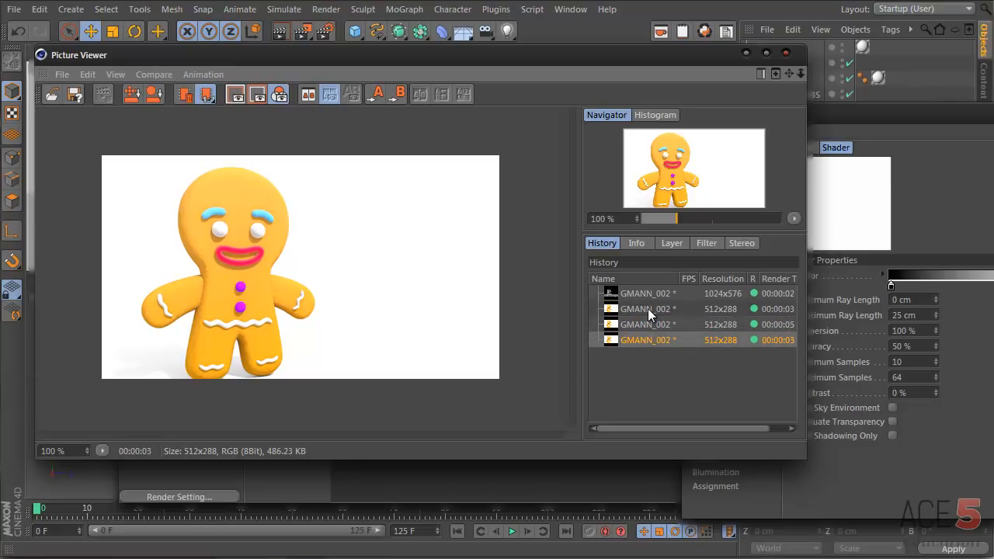
# Turn the gingerbread material's Diffusion channel back on.
pyautogui.click(830, 218)
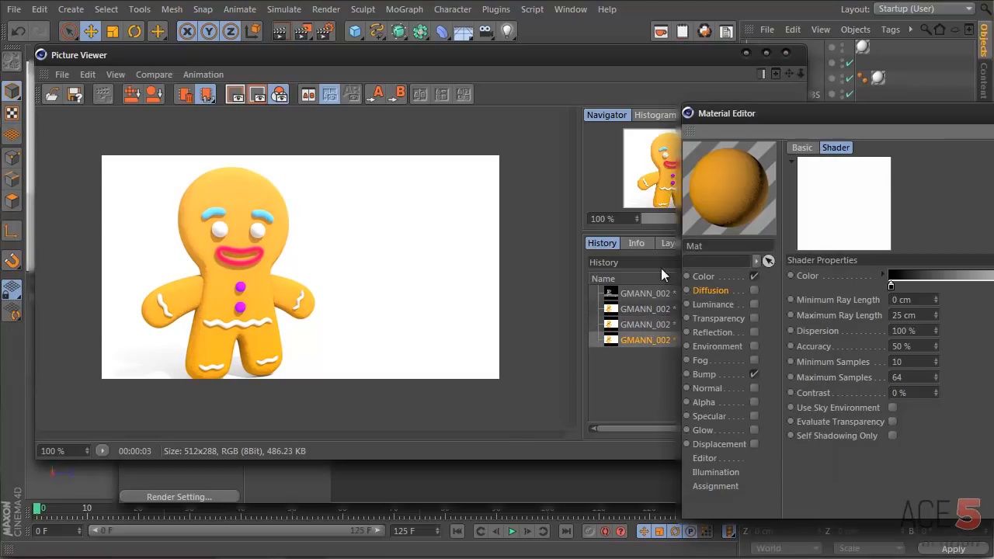
pyautogui.click(756, 298)
pyautogui.click(757, 295)
# Delete the last render from the history and render a new test image with Diffusion enabled.
pyautogui.click(666, 339)
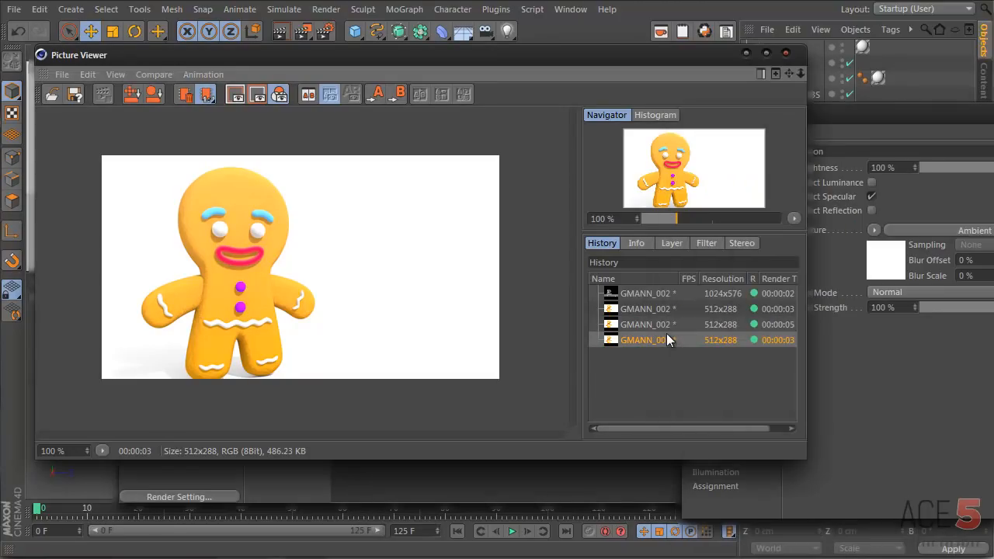
pyautogui.press('Delete')
pyautogui.click(600, 381)
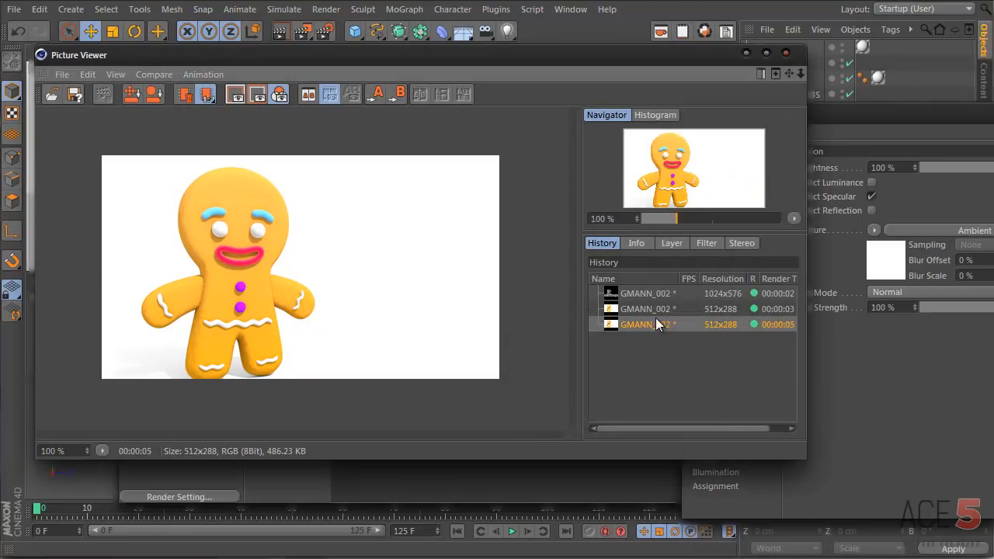
pyautogui.click(657, 312)
pyautogui.press('Down')
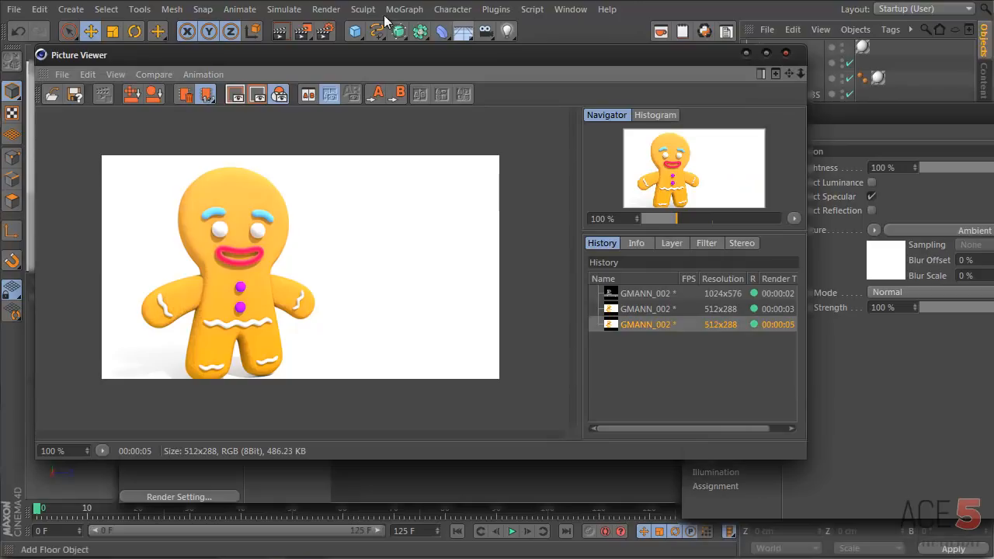
pyautogui.click(309, 31)
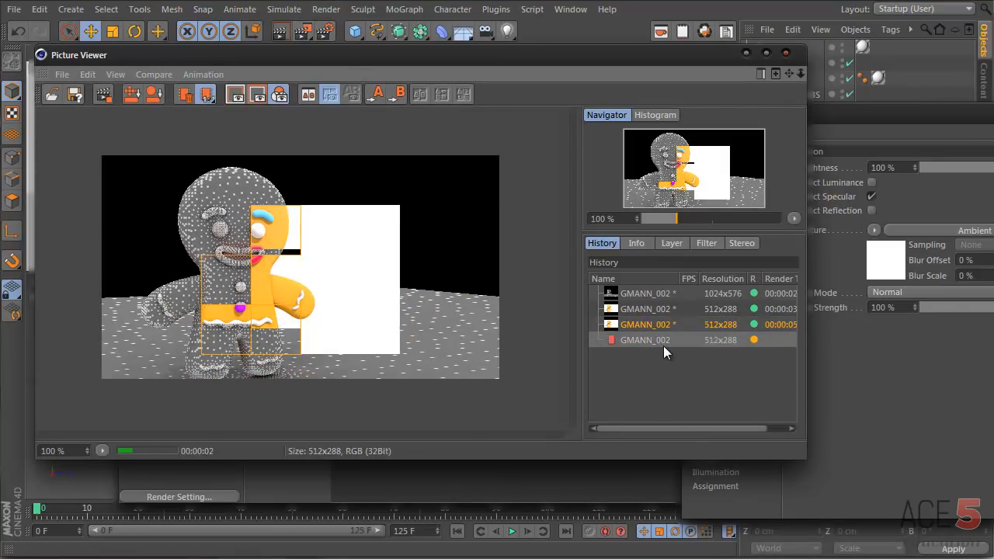
# Compare the new Diffusion render with the one just before it in the history to judge the longer ray length.
pyautogui.click(649, 324)
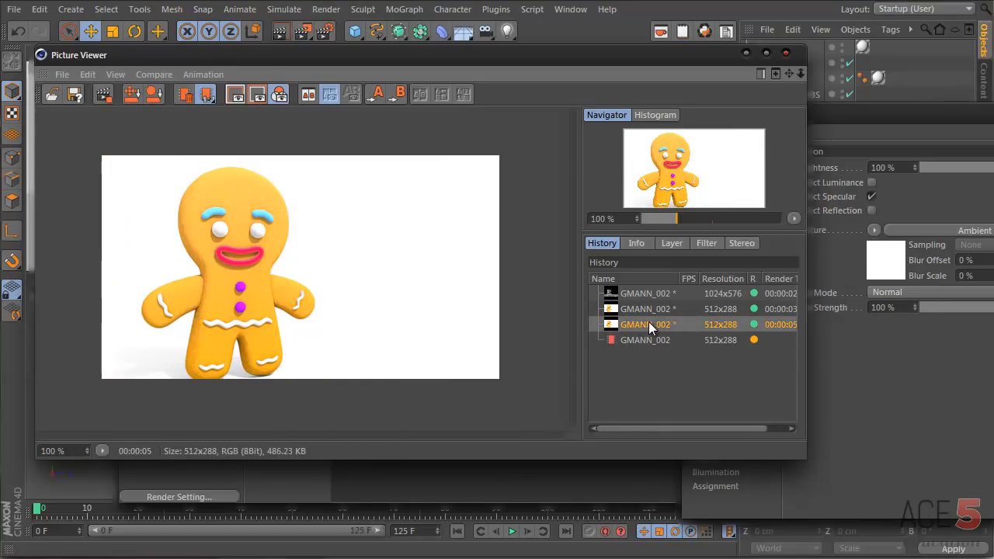
pyautogui.press('Down')
pyautogui.press('Up')
pyautogui.press('Down')
pyautogui.press('Up')
pyautogui.press('Down')
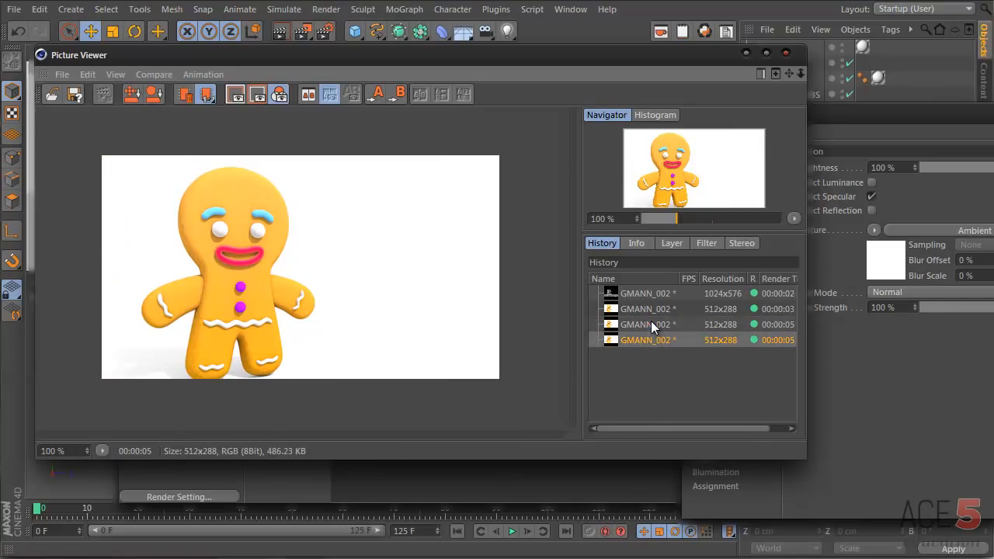
pyautogui.press('Up')
pyautogui.press('Down')
pyautogui.press('Up')
pyautogui.press('Down')
pyautogui.press('Up')
pyautogui.press('Down')
pyautogui.press('Up')
pyautogui.press('Down')
pyautogui.press('Up')
pyautogui.press('Down')
# Close the Picture Viewer and the render settings, and open the gingerbread material's Bump channel.
pyautogui.click(786, 53)
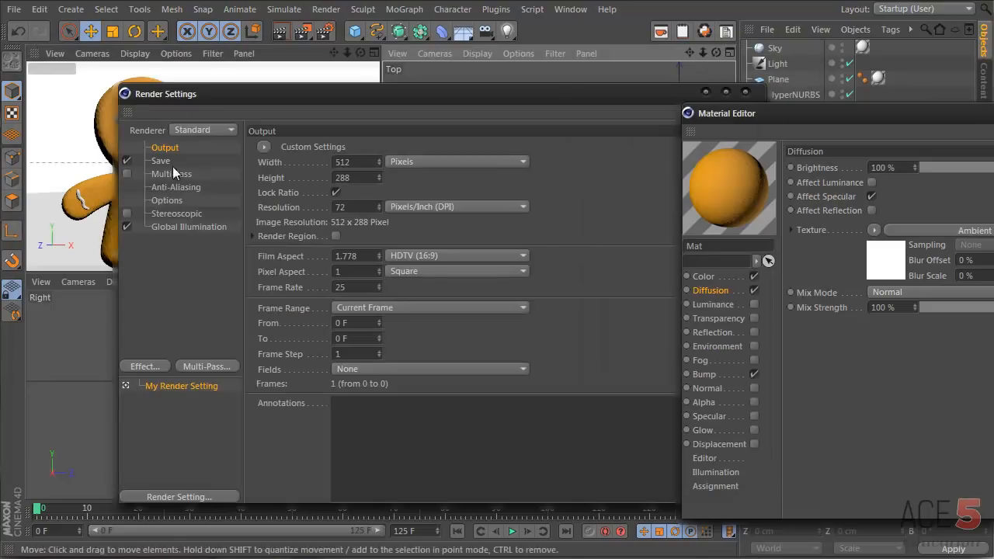
pyautogui.moveTo(572, 101); pyautogui.dragTo(500, 94)
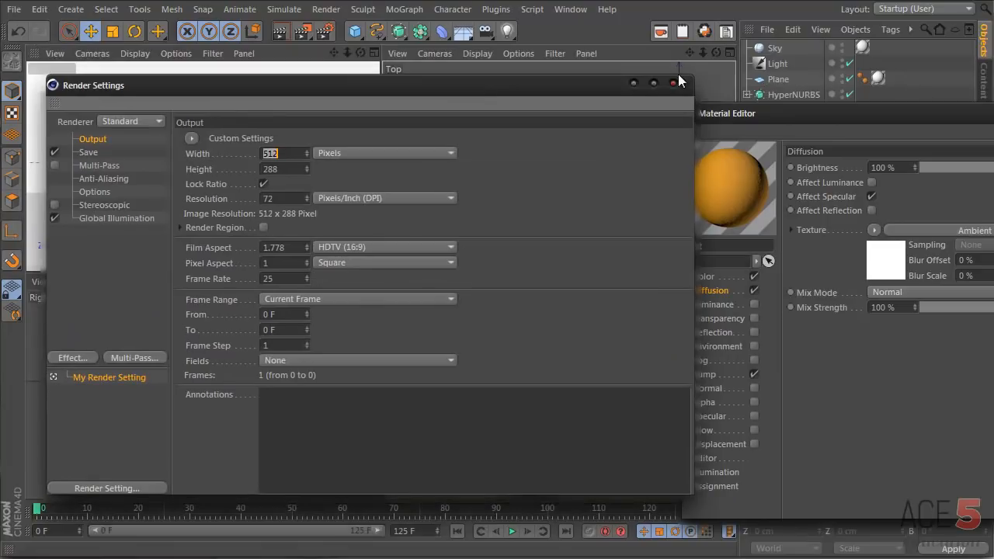
pyautogui.click(673, 83)
pyautogui.click(705, 374)
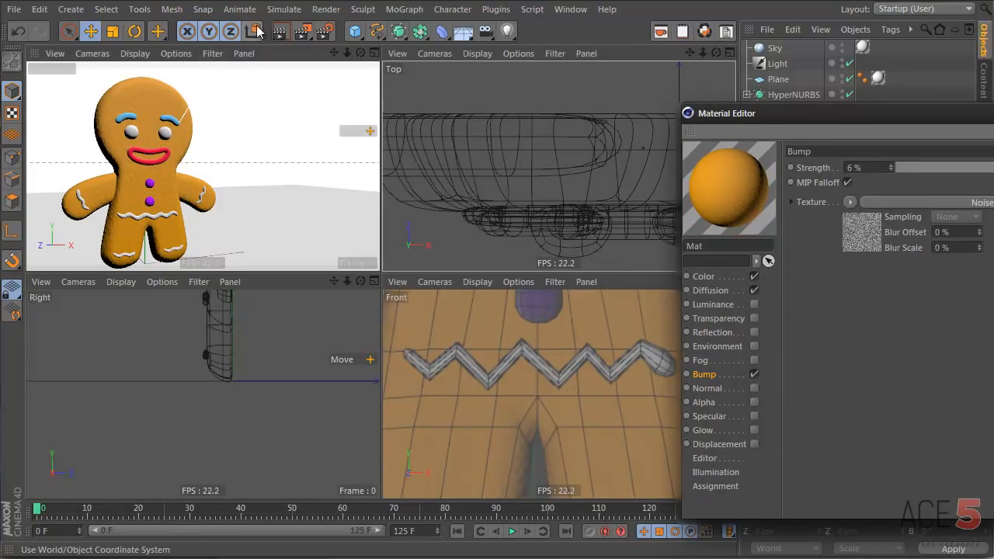
# Orbit closer to the gingerbread man, maximize the perspective view, and render that view.
pyautogui.click(280, 31)
pyautogui.click(278, 53)
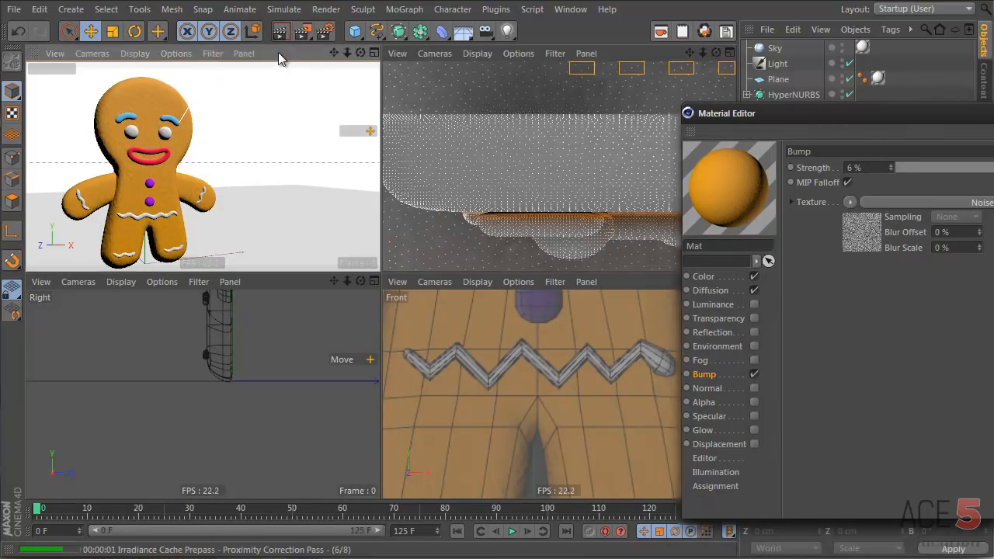
pyautogui.click(283, 26)
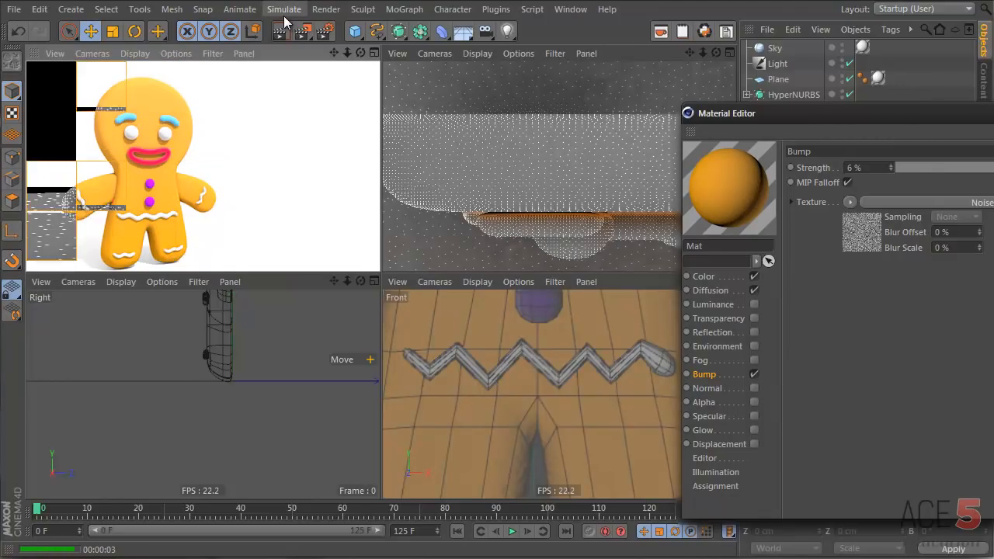
pyautogui.keyDown('alt'); pyautogui.moveTo(146, 177); pyautogui.dragTo(166, 174); pyautogui.keyUp('alt')
pyautogui.scroll(2, 163, 178)
pyautogui.middleClick(162, 178)
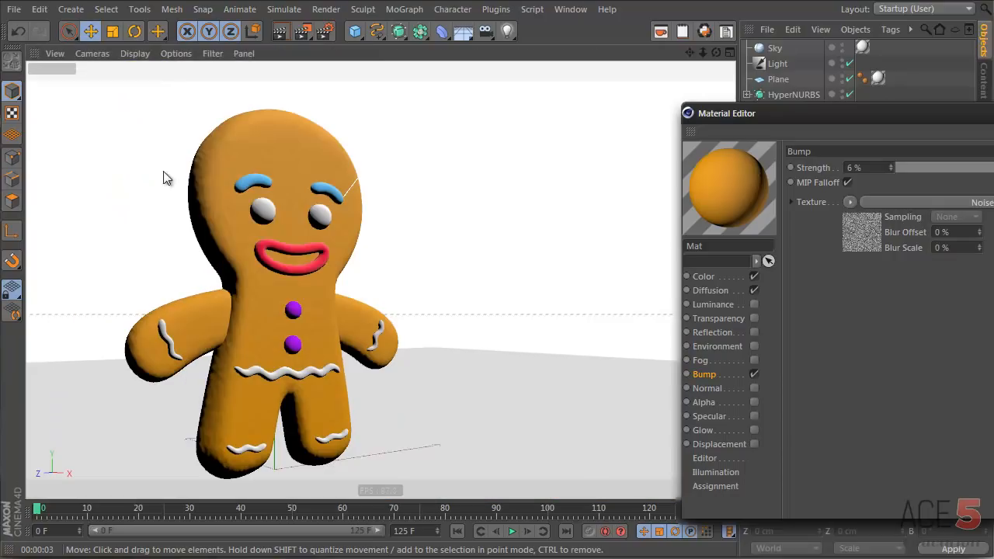
pyautogui.click(279, 32)
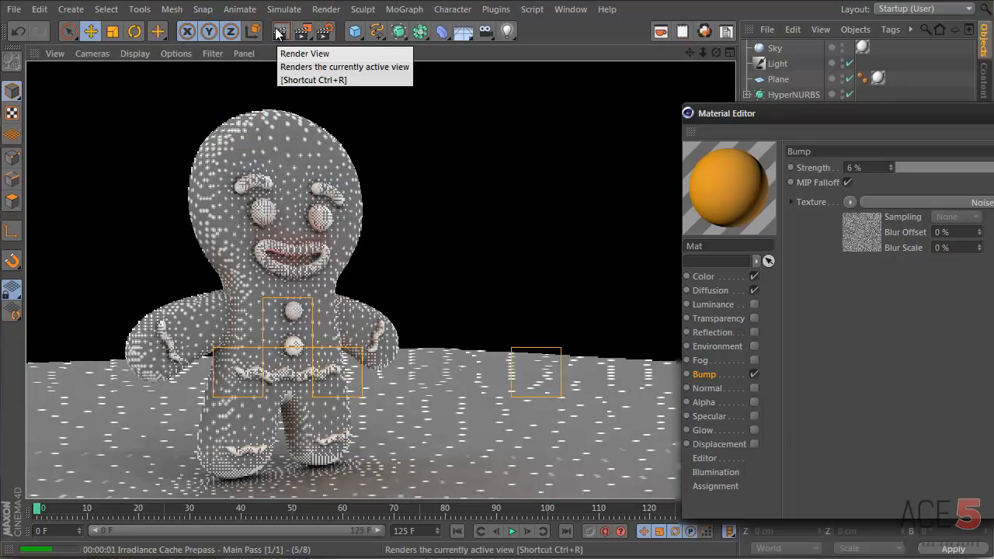
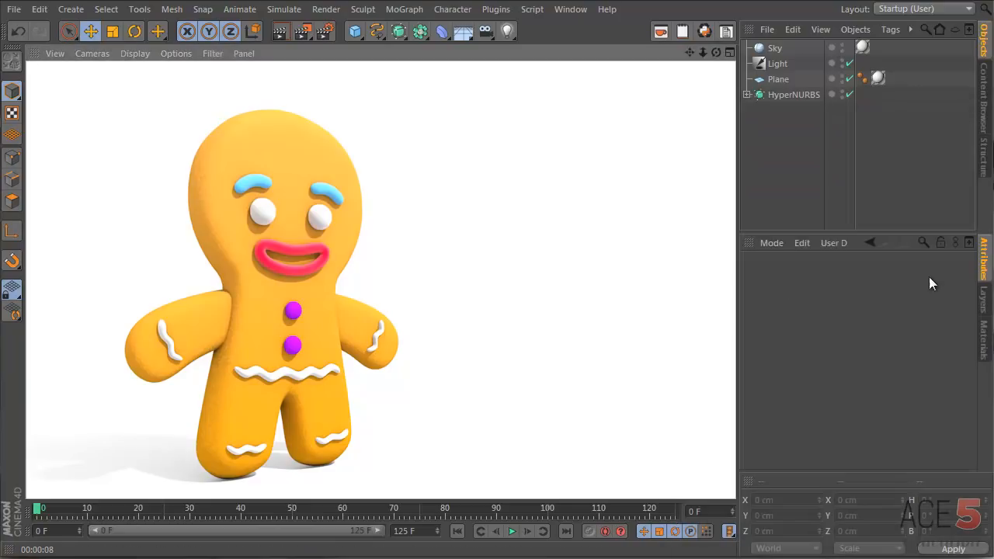
# Open the purple button material and load a Fresnel shader as its Color channel texture.
pyautogui.click(978, 339)
pyautogui.doubleClick(795, 272)
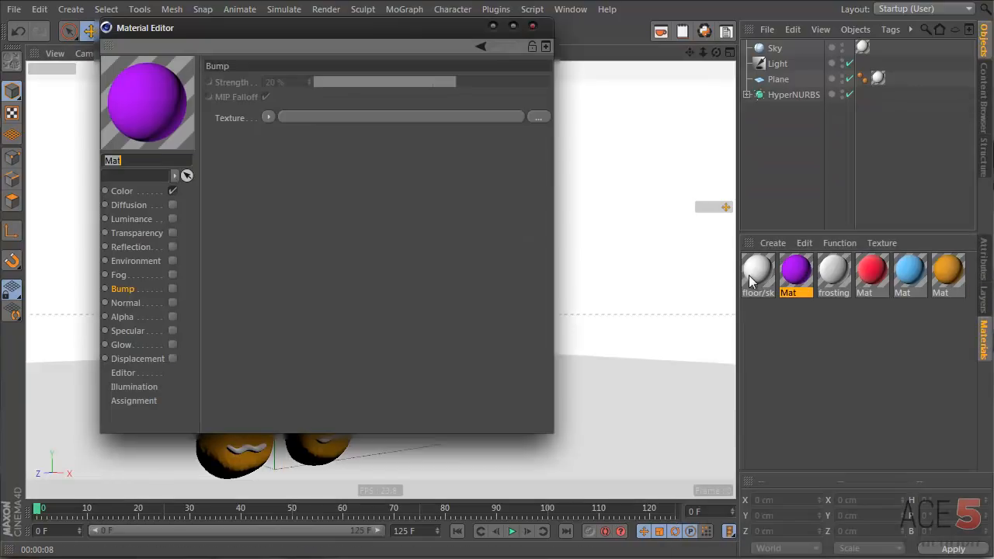
pyautogui.moveTo(372, 49); pyautogui.dragTo(703, 80)
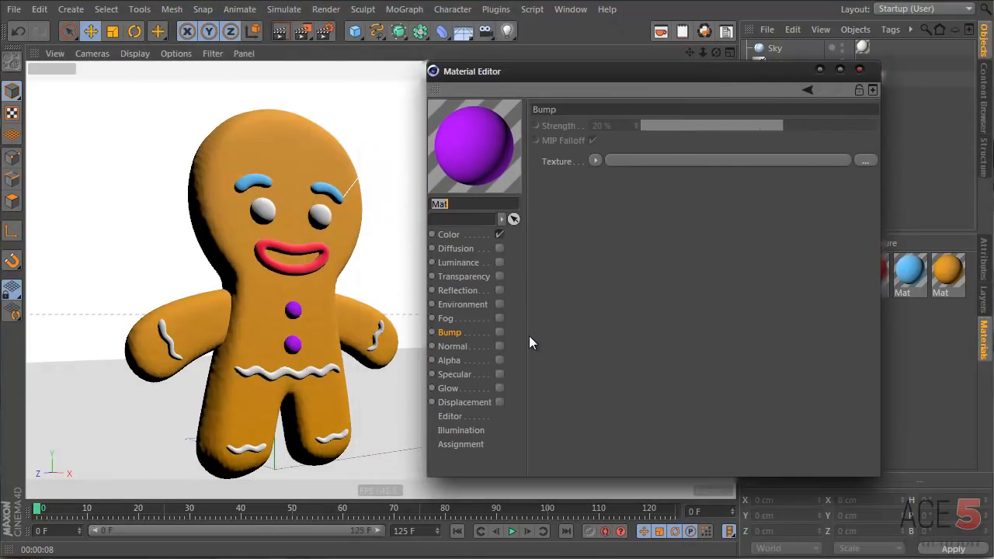
pyautogui.click(483, 234)
pyautogui.click(605, 271)
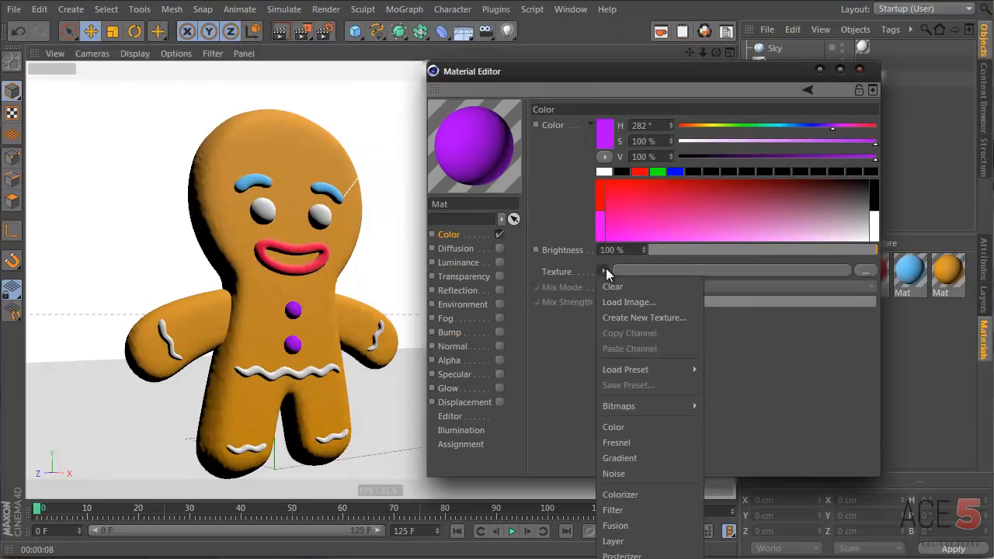
pyautogui.click(650, 443)
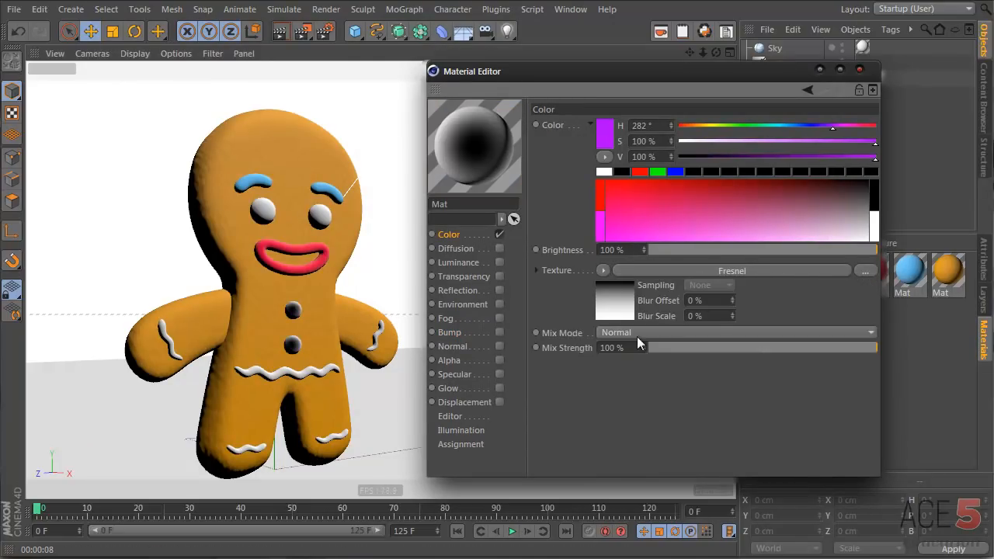
# Set the purple material's Fresnel mix mode to Add with a mix strength of about 56%.
pyautogui.click(668, 333)
pyautogui.click(653, 363)
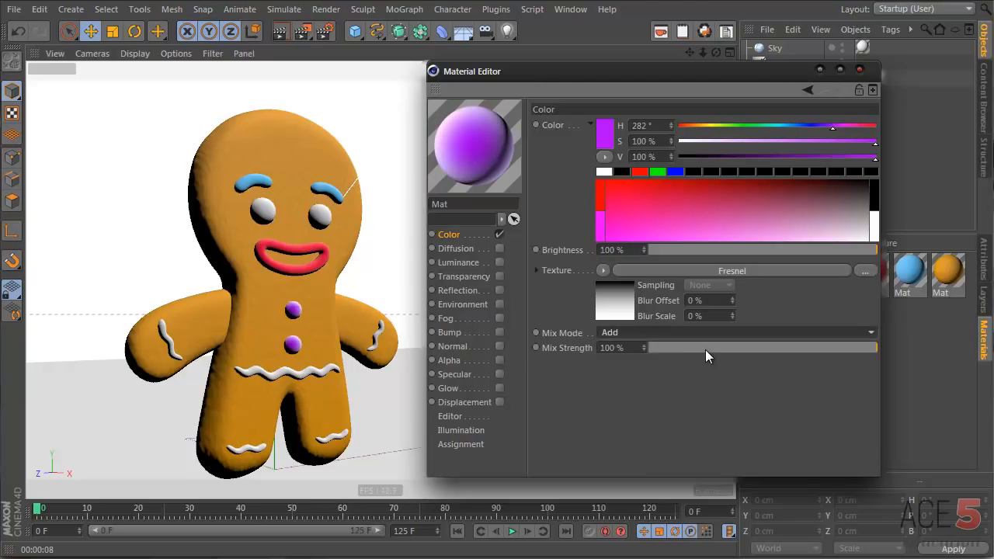
pyautogui.moveTo(705, 349); pyautogui.dragTo(777, 354)
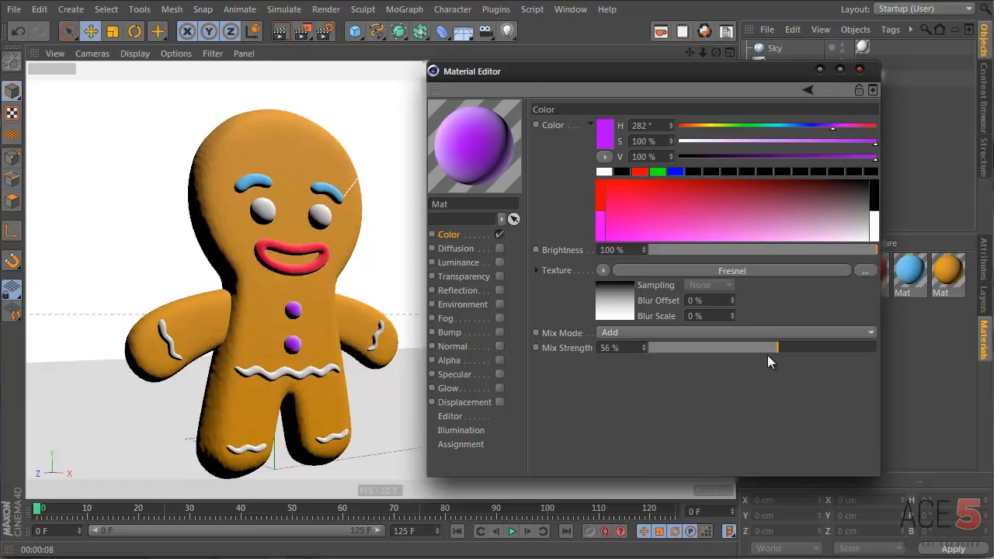
# Enable the purple button material's Displacement channel and load a Noise shader as its texture.
pyautogui.click(499, 402)
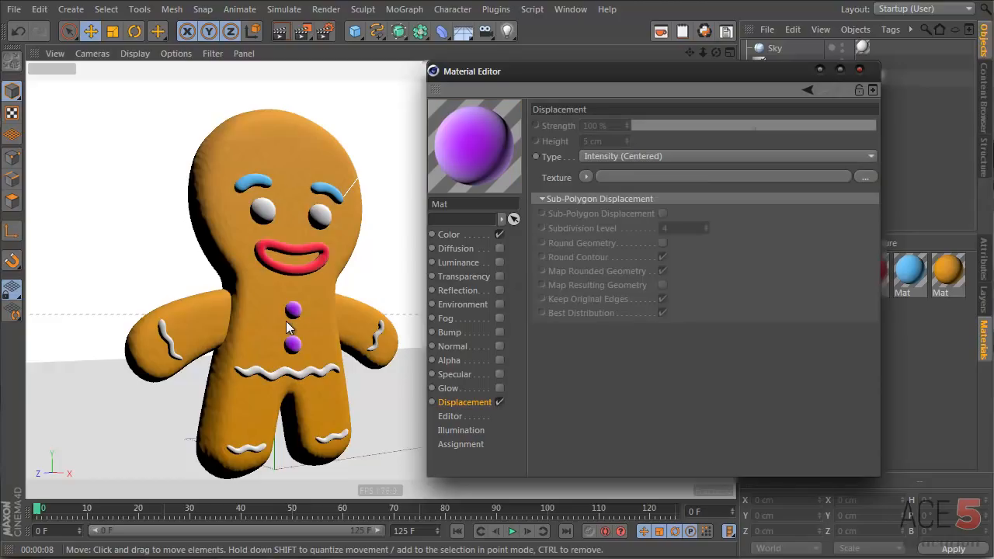
pyautogui.scroll(10, 389, 311)
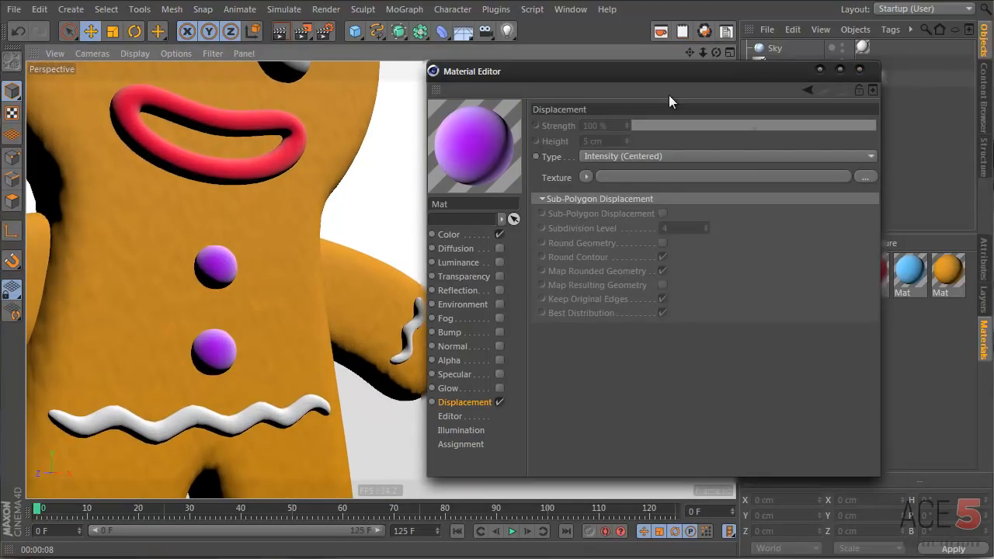
pyautogui.click(585, 176)
pyautogui.click(641, 379)
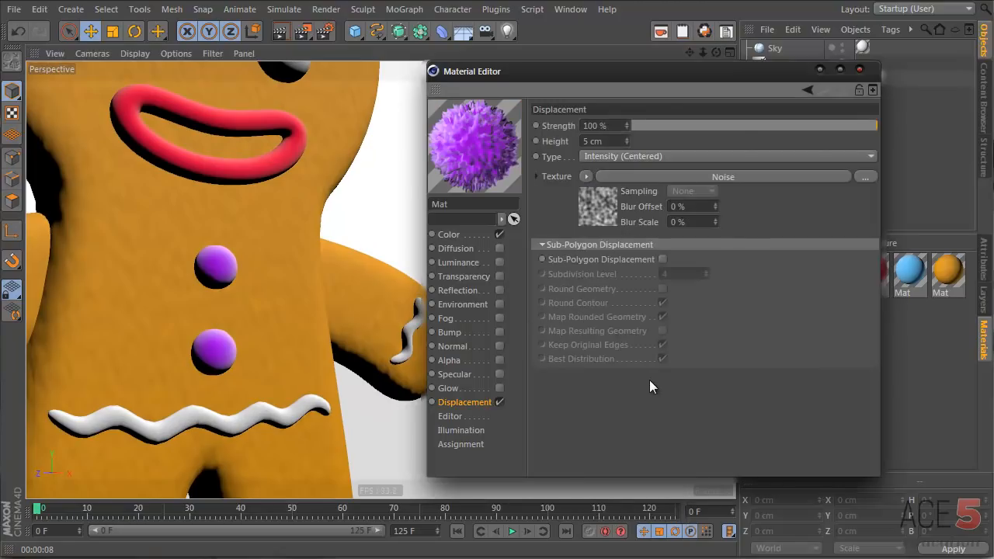
# Change the displacement noise type to Electric and test-render the region around the two purple buttons.
pyautogui.click(598, 212)
pyautogui.click(858, 277)
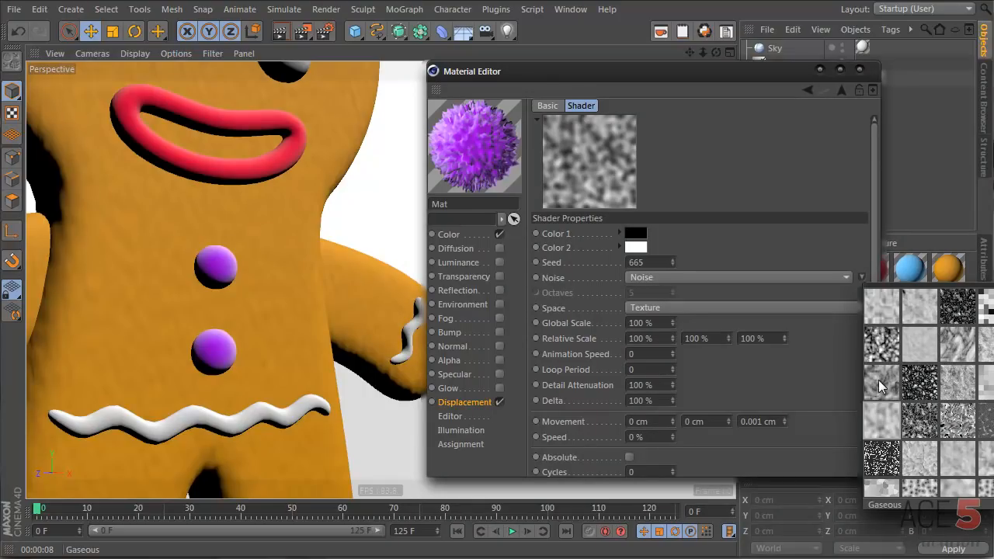
pyautogui.click(962, 345)
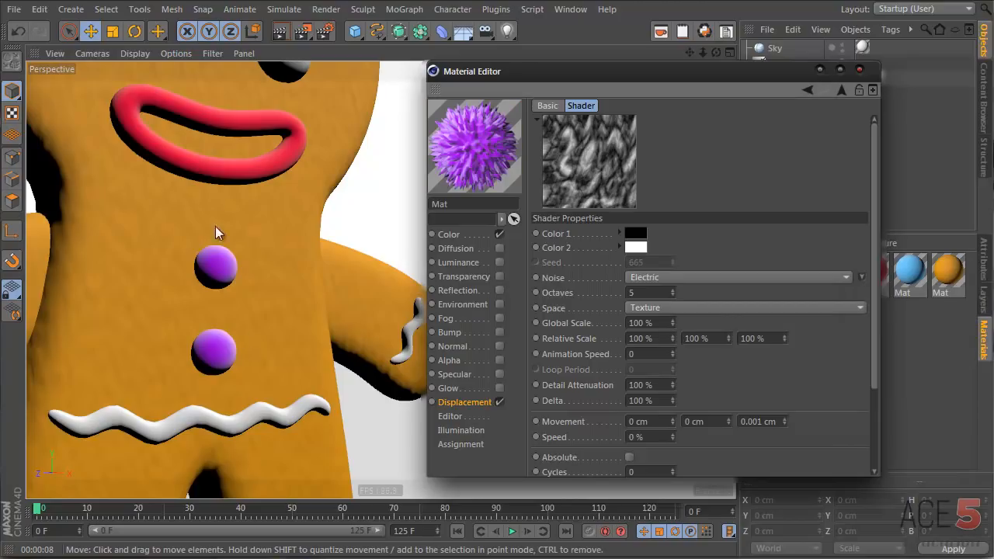
pyautogui.moveTo(145, 224); pyautogui.dragTo(322, 446)
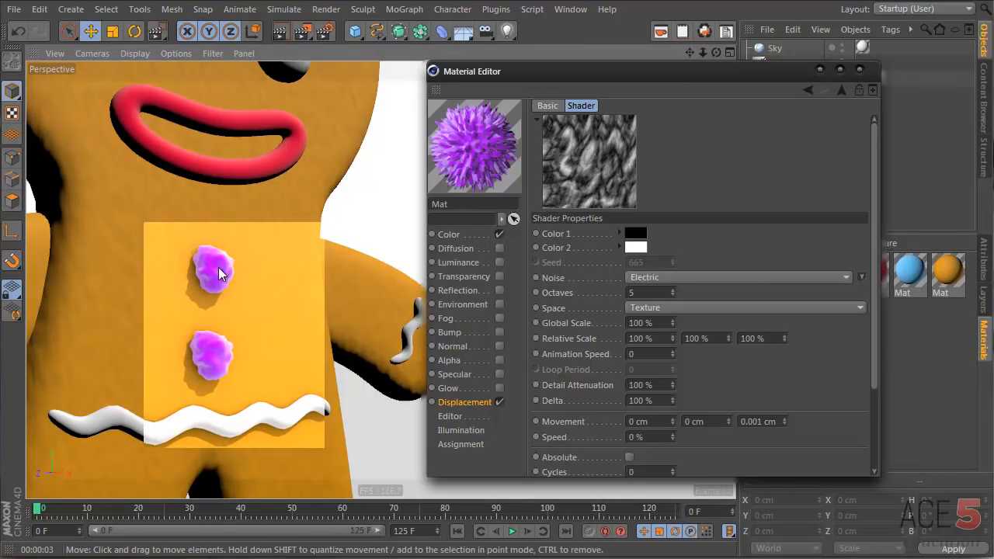
# Rotate the upper button, button1, to a bank angle of about 79° and test-render the region around both buttons.
pyautogui.click(219, 272)
pyautogui.moveTo(762, 70); pyautogui.dragTo(558, 87)
pyautogui.click(746, 94)
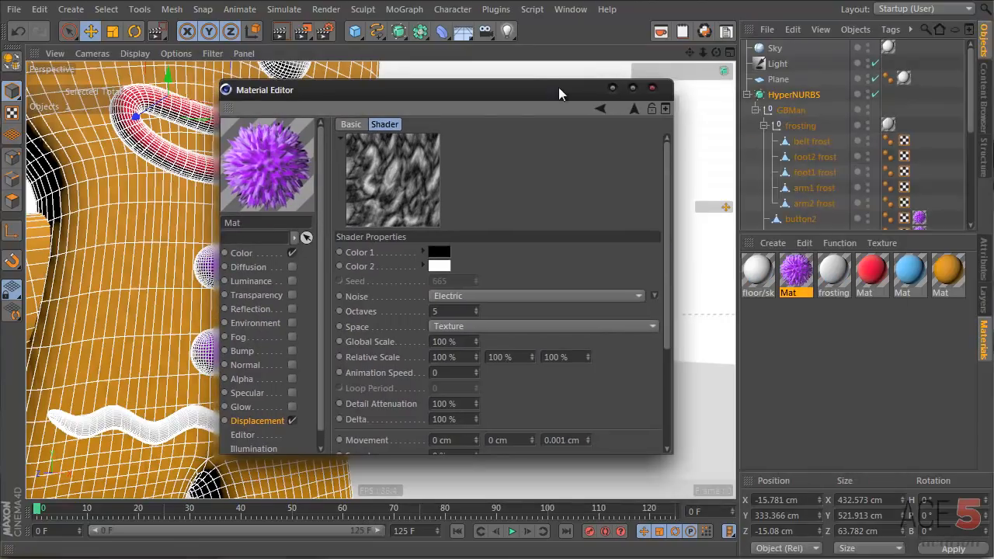
pyautogui.scroll(-5, 843, 169)
pyautogui.click(799, 141)
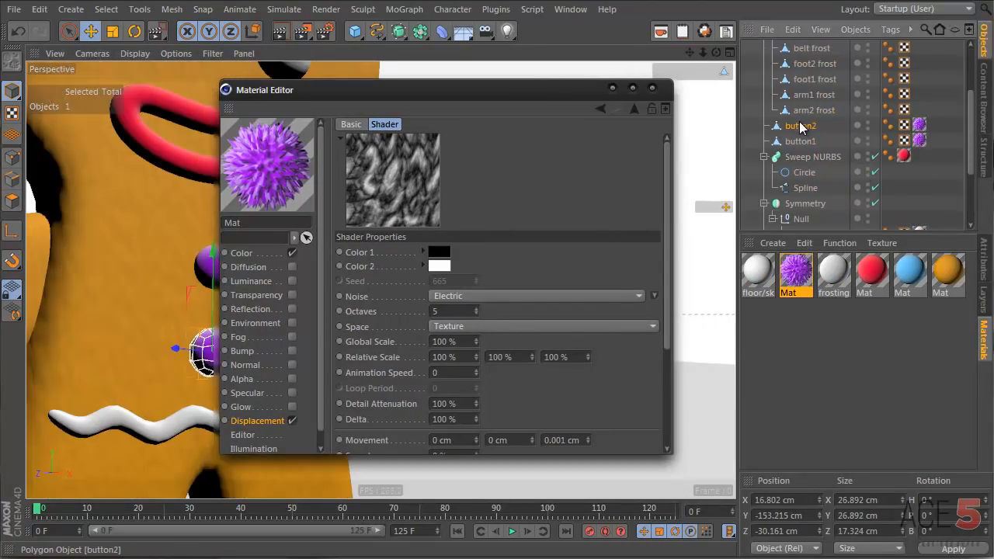
pyautogui.moveTo(381, 98); pyautogui.dragTo(575, 115)
pyautogui.press('r')
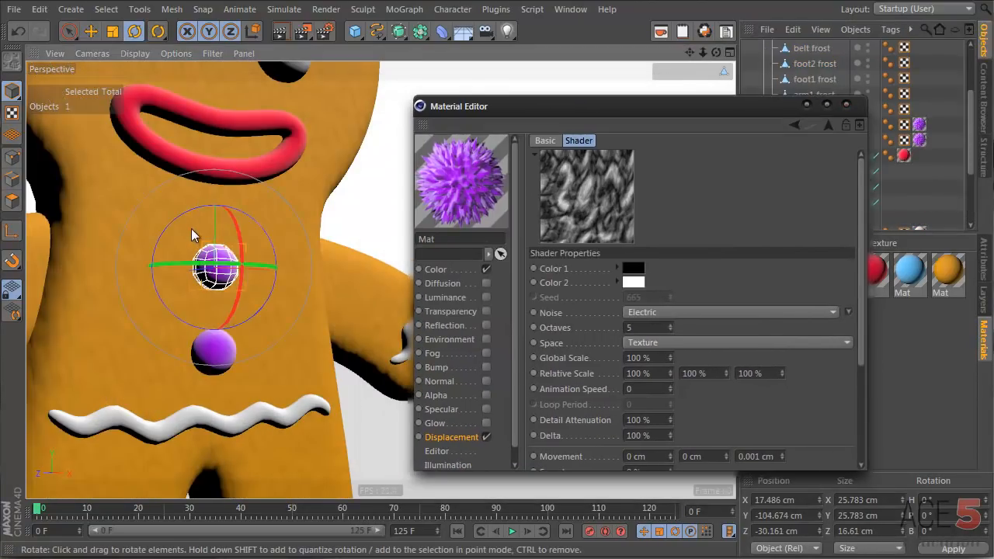
pyautogui.moveTo(172, 222); pyautogui.dragTo(253, 212)
pyautogui.press('e')
pyautogui.moveTo(114, 210); pyautogui.dragTo(275, 386)
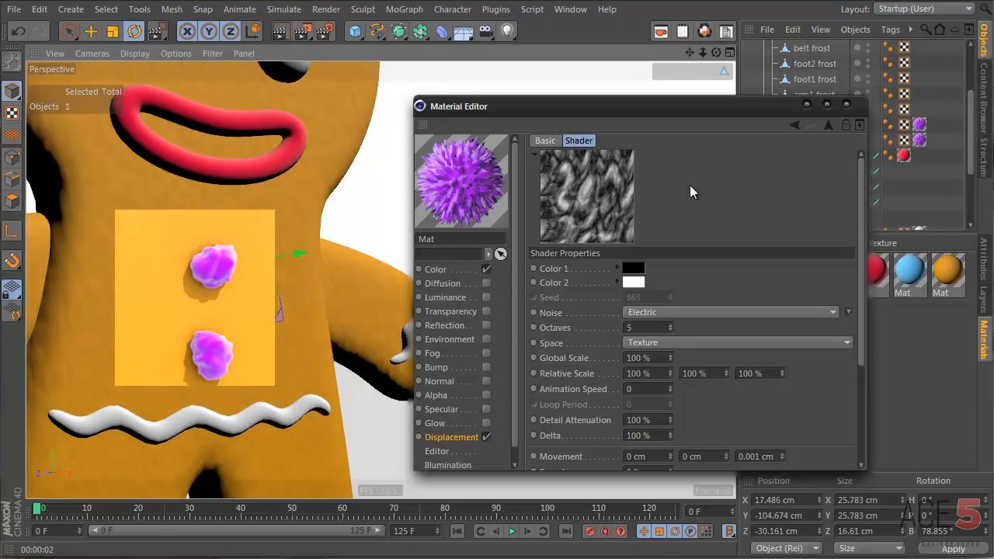
# Lower the displacement strength to 46% and test-render the two buttons.
pyautogui.click(828, 126)
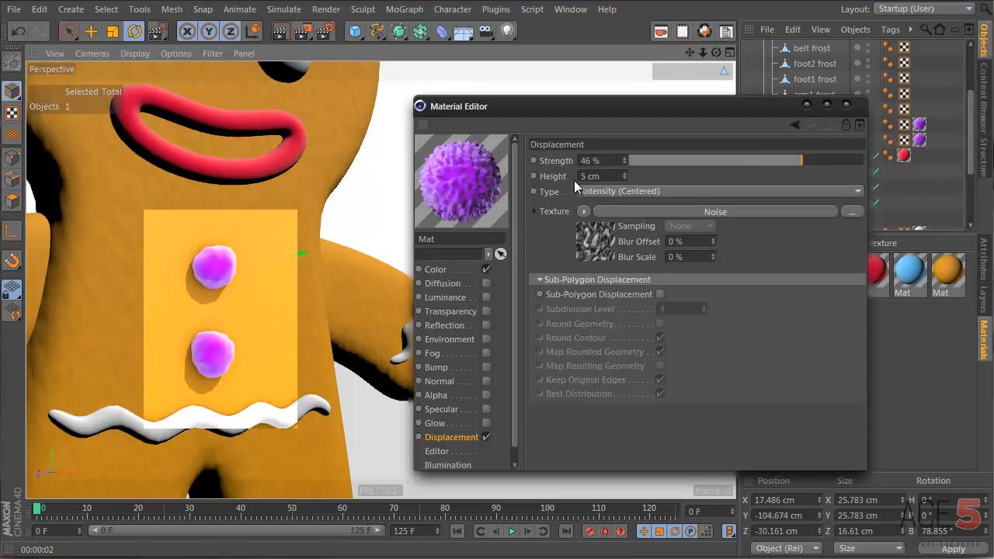
pyautogui.click(592, 241)
pyautogui.click(829, 125)
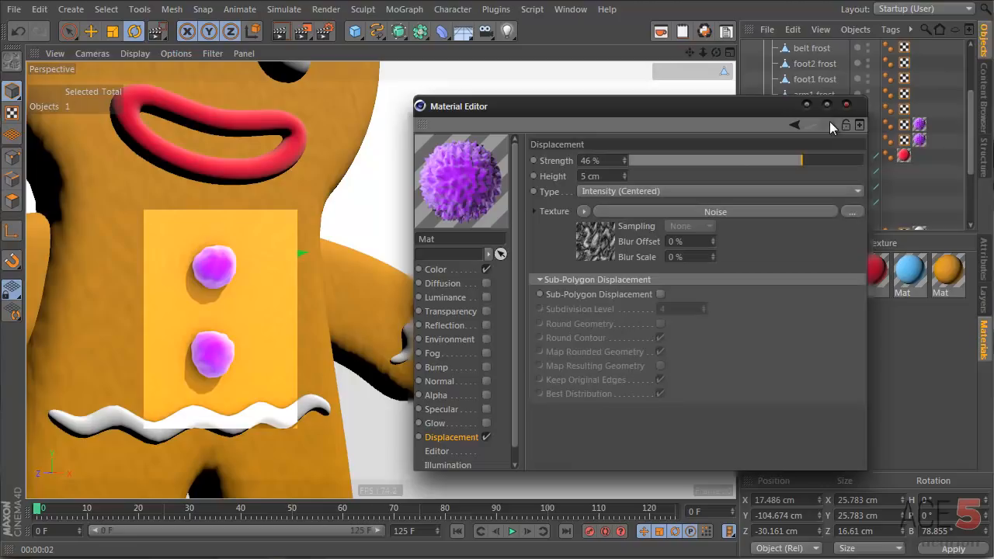
# Wrap the displacement noise in a Layer shader and add a second Noise shader as a layer above it.
pyautogui.click(585, 210)
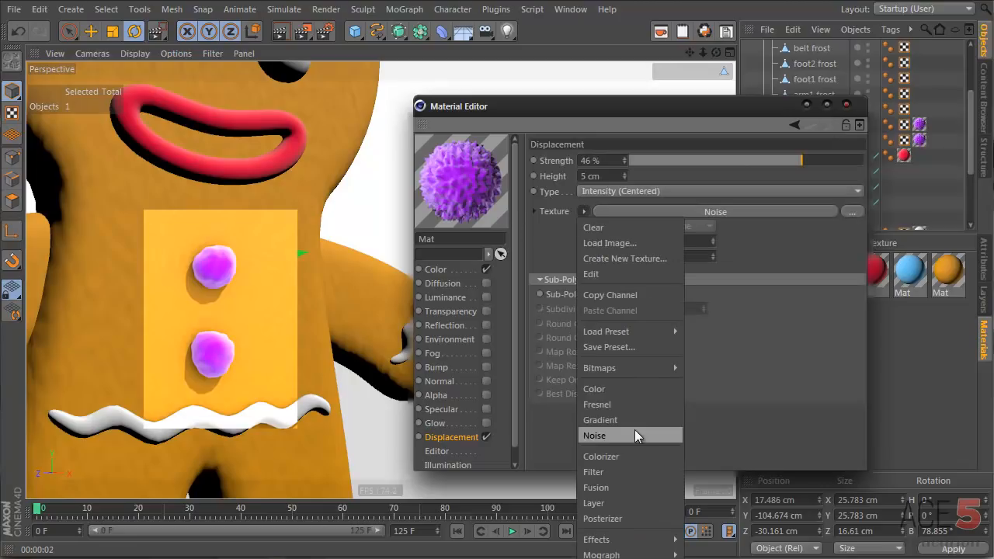
pyautogui.click(630, 502)
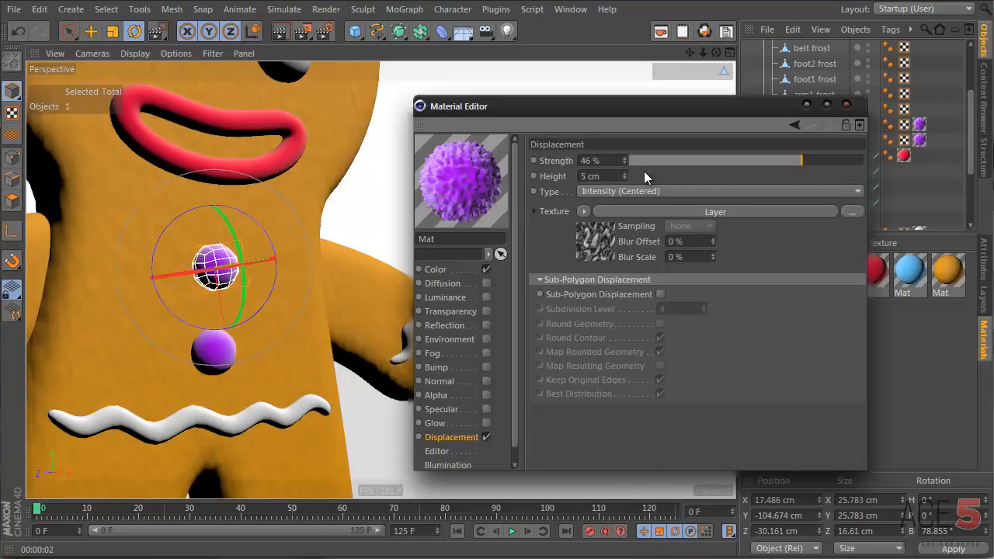
pyautogui.click(594, 241)
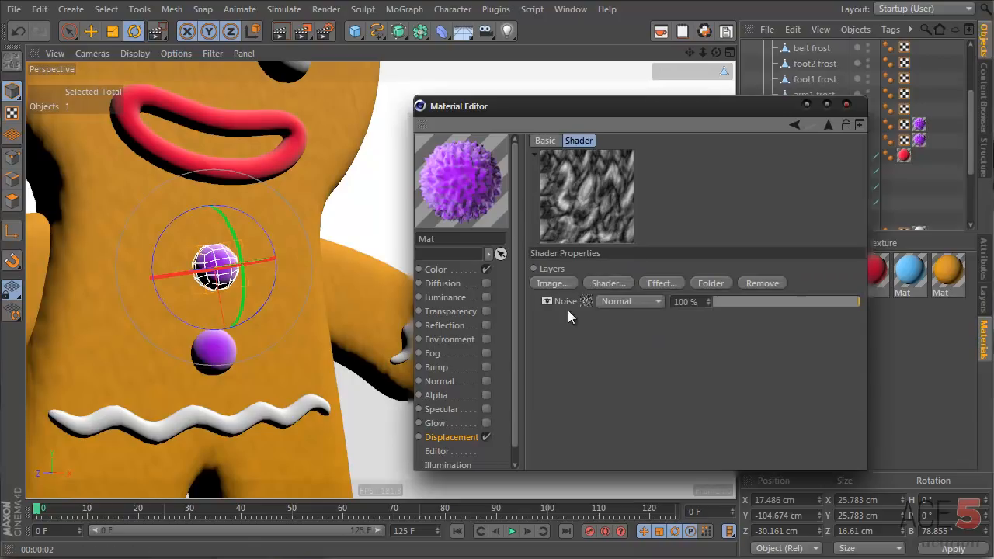
pyautogui.click(607, 284)
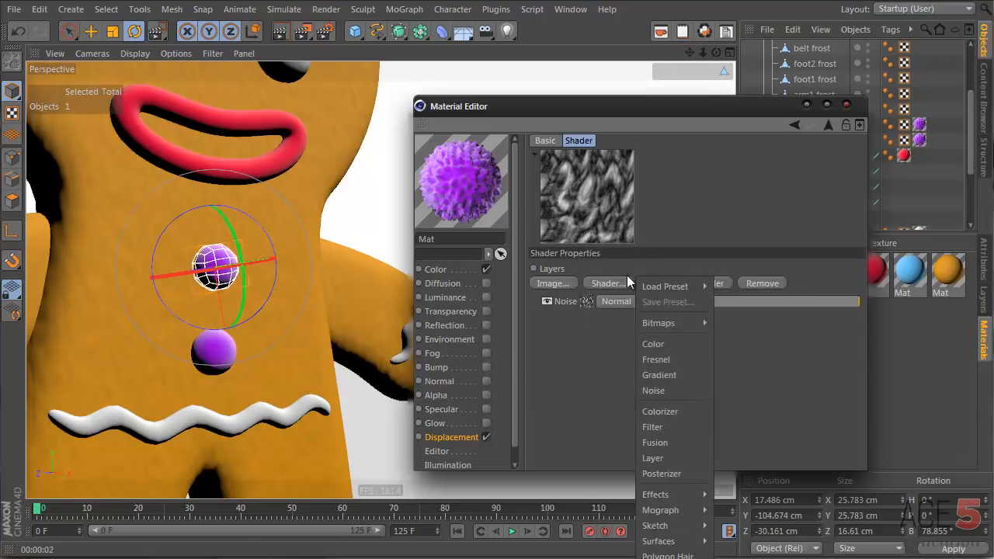
pyautogui.click(680, 393)
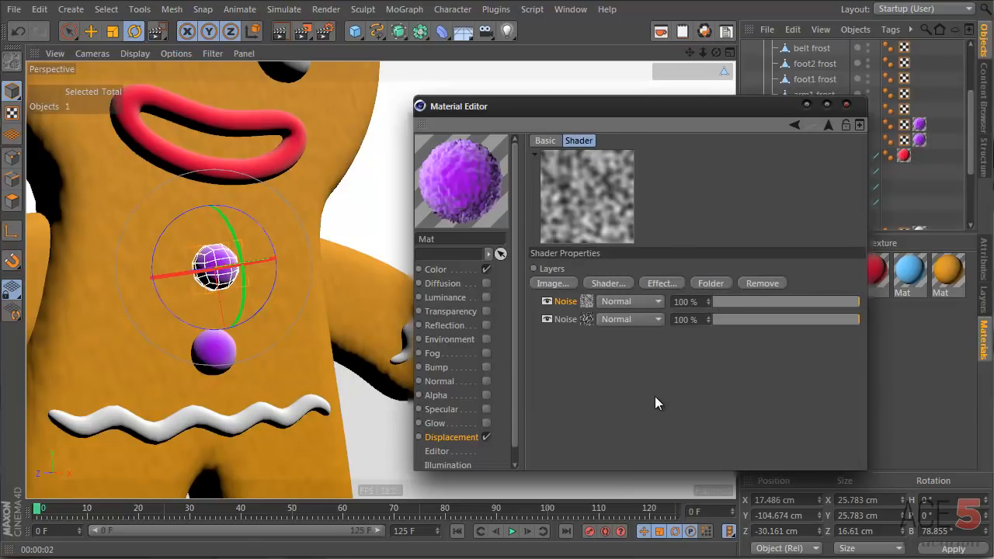
# Blend the new noise layer in Multiply mode at about 60% and test-render the buttons.
pyautogui.click(587, 302)
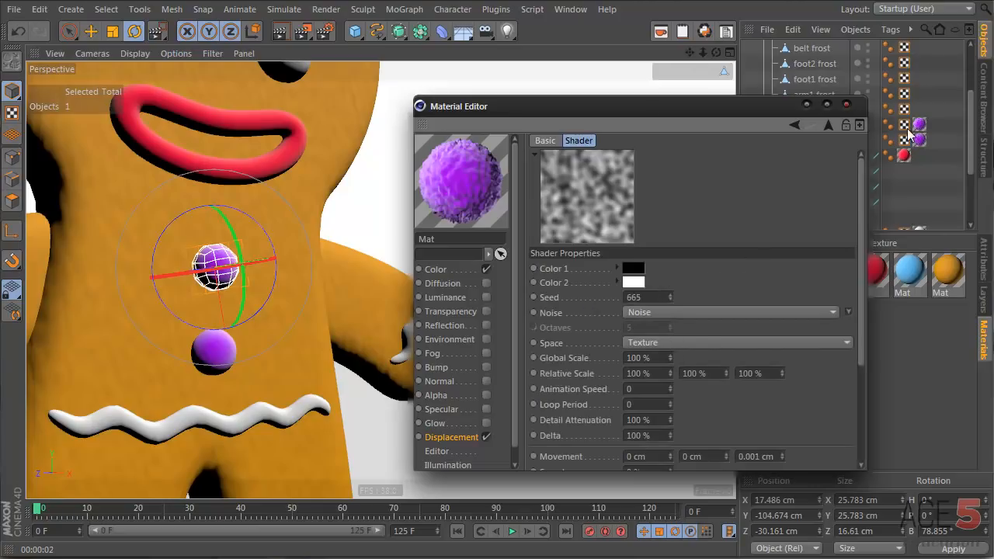
pyautogui.click(827, 125)
pyautogui.click(642, 301)
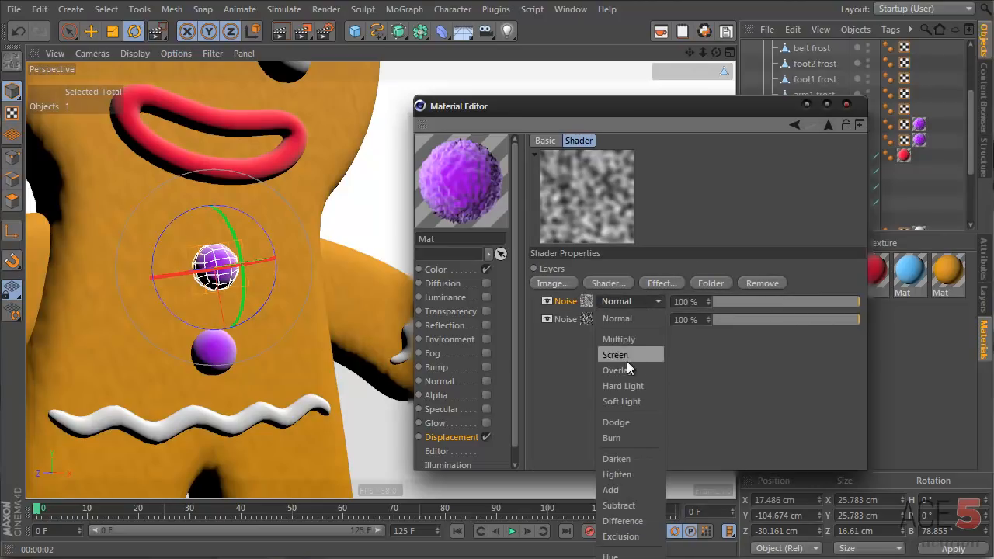
pyautogui.click(634, 339)
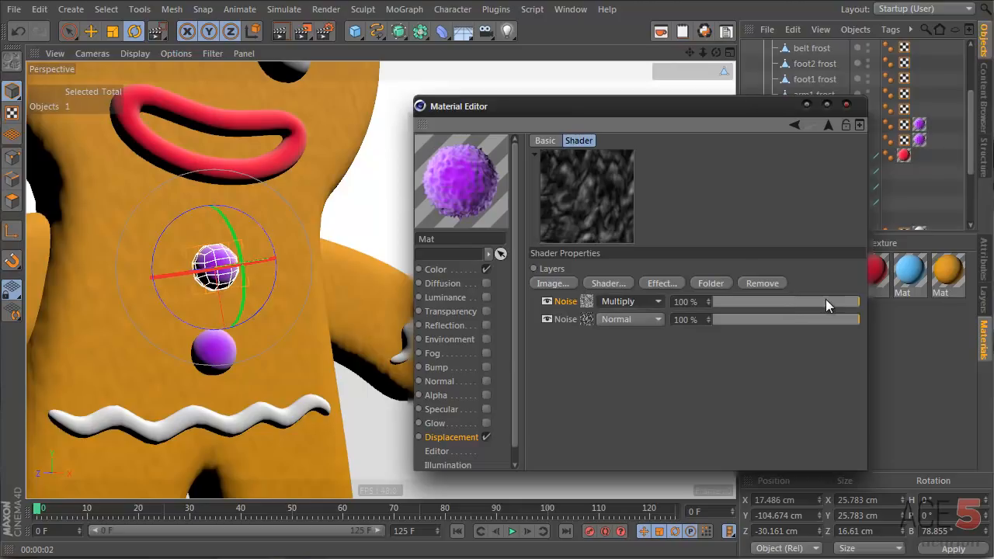
pyautogui.moveTo(825, 300); pyautogui.dragTo(802, 302)
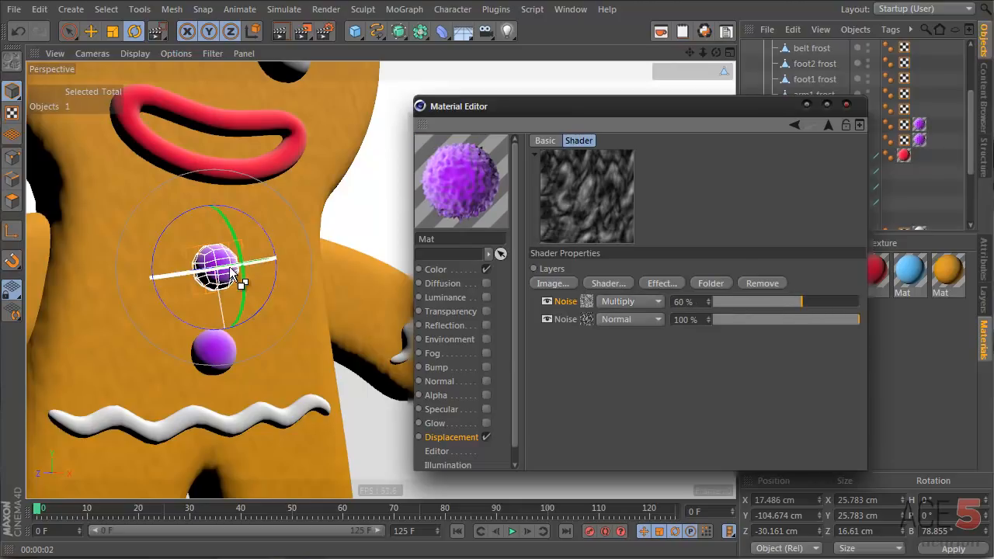
pyautogui.press('e')
pyautogui.moveTo(154, 226); pyautogui.dragTo(270, 398)
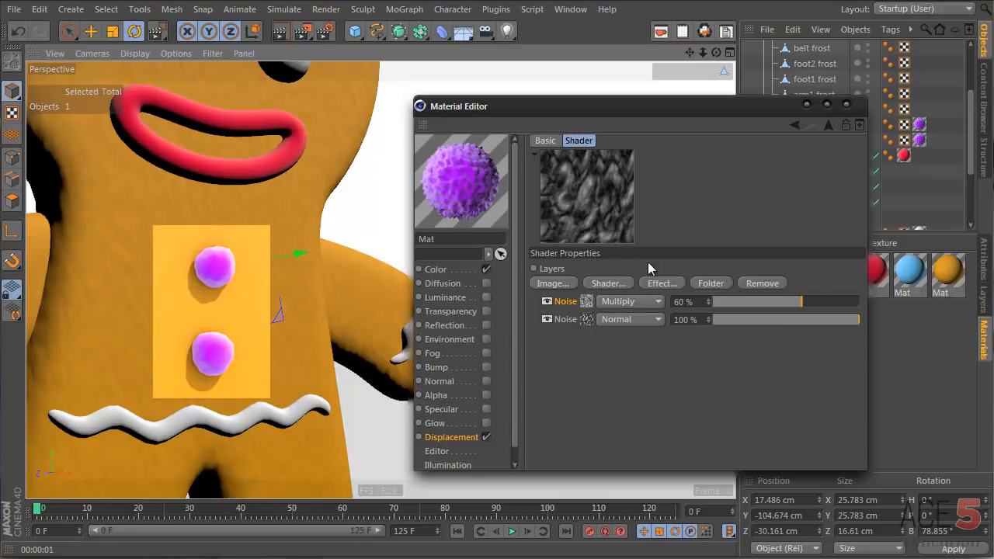
# Raise the Multiply noise layer's opacity to about 82% and test-render the button region again.
pyautogui.moveTo(823, 300); pyautogui.dragTo(834, 302)
pyautogui.hotkey('alt', 'r')
pyautogui.moveTo(145, 200); pyautogui.dragTo(287, 423)
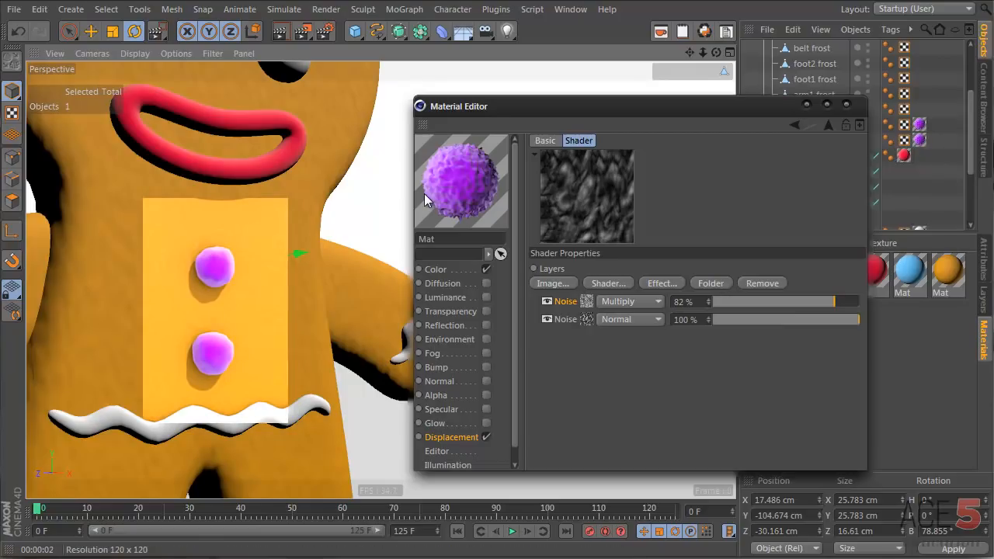
# Enable the purple material's Bump channel and load a Noise shader as its texture.
pyautogui.click(829, 124)
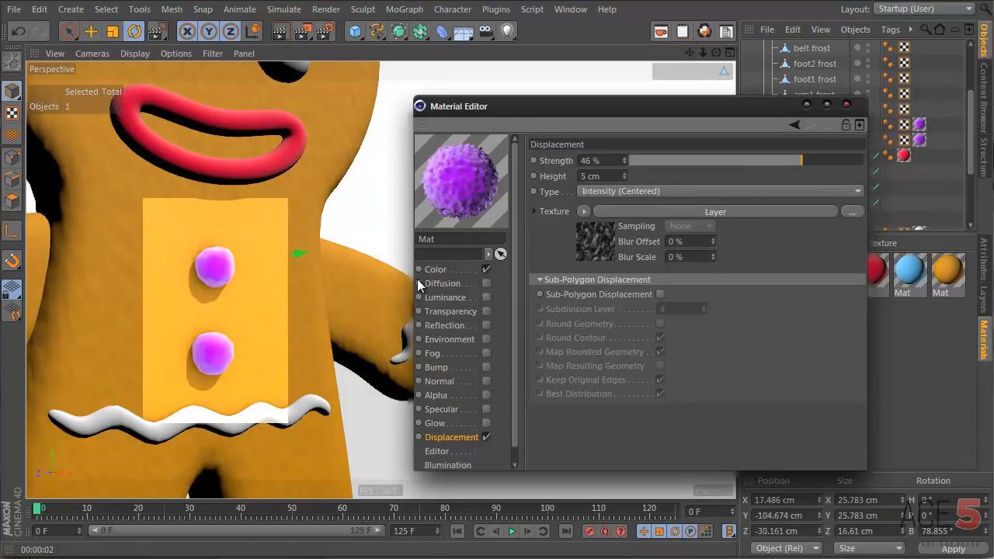
pyautogui.keyDown('alt'); pyautogui.moveTo(257, 313); pyautogui.dragTo(129, 330, button='right'); pyautogui.keyUp('alt')
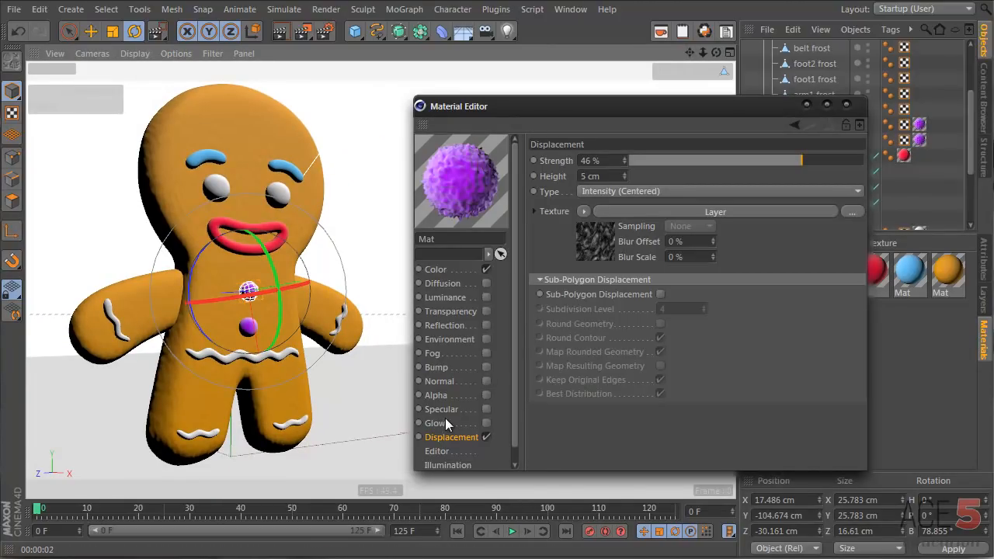
pyautogui.click(486, 363)
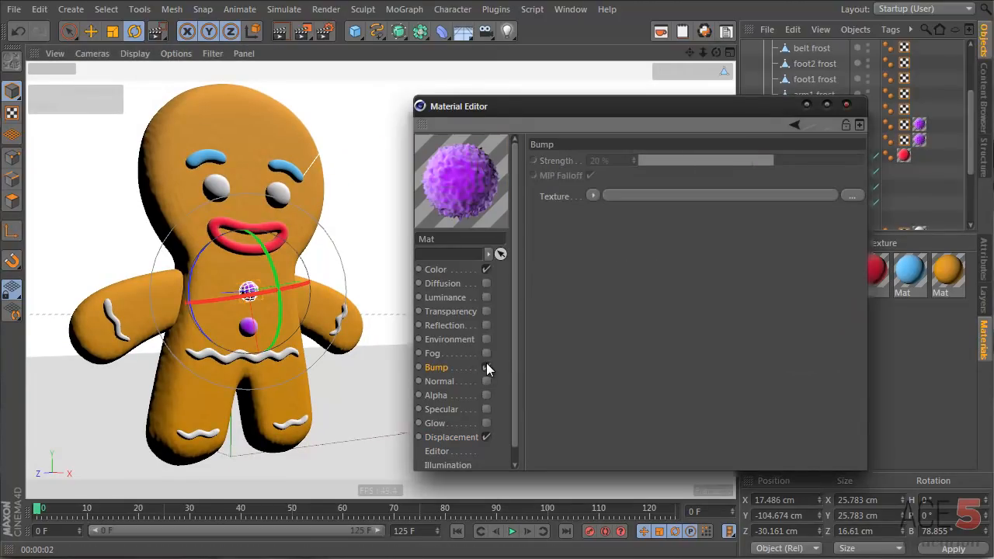
pyautogui.click(591, 195)
pyautogui.click(646, 396)
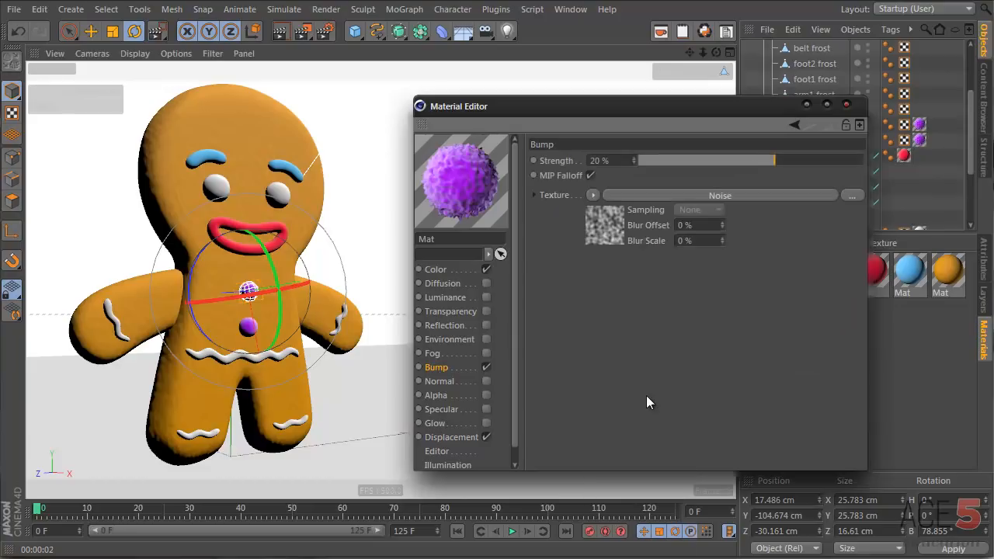
# Test-render the buttons with the bump noise's Global Scale at 166%, and reduce the scale to 60%.
pyautogui.keyDown('alt'); pyautogui.moveTo(233, 300); pyautogui.dragTo(483, 270, button='right'); pyautogui.keyUp('alt')
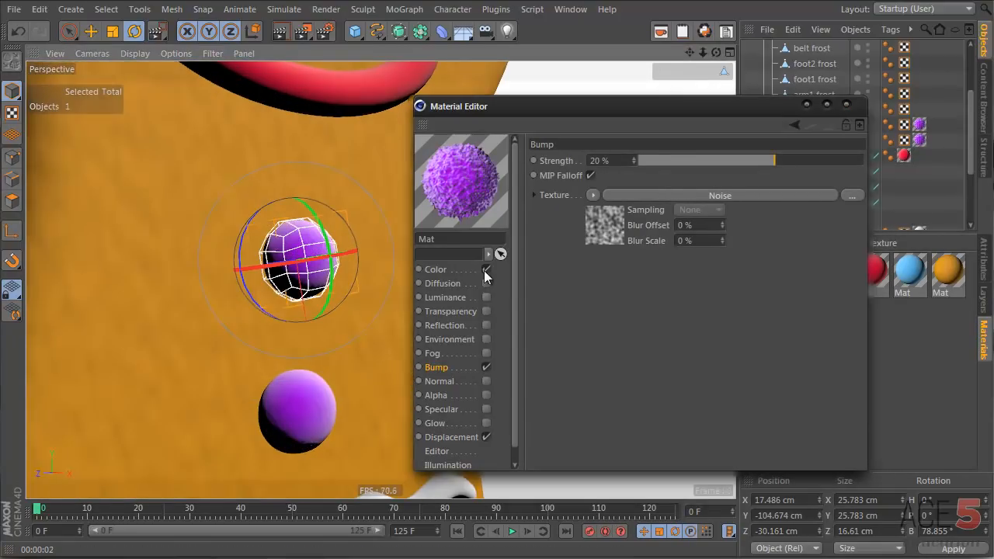
pyautogui.click(683, 195)
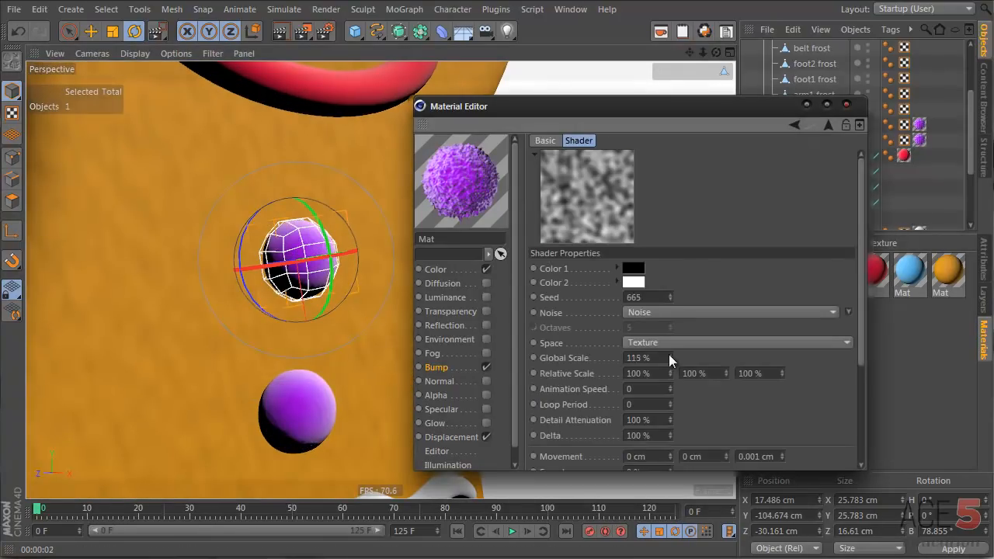
pyautogui.moveTo(669, 360); pyautogui.dragTo(669, 333)
pyautogui.hotkey('ctrl', 'r')
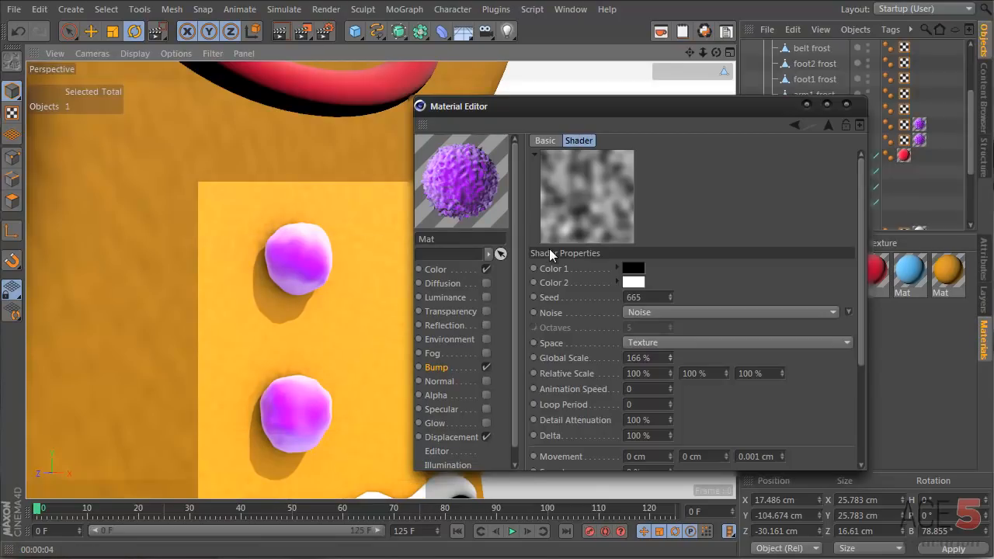
pyautogui.moveTo(668, 362); pyautogui.dragTo(668, 364)
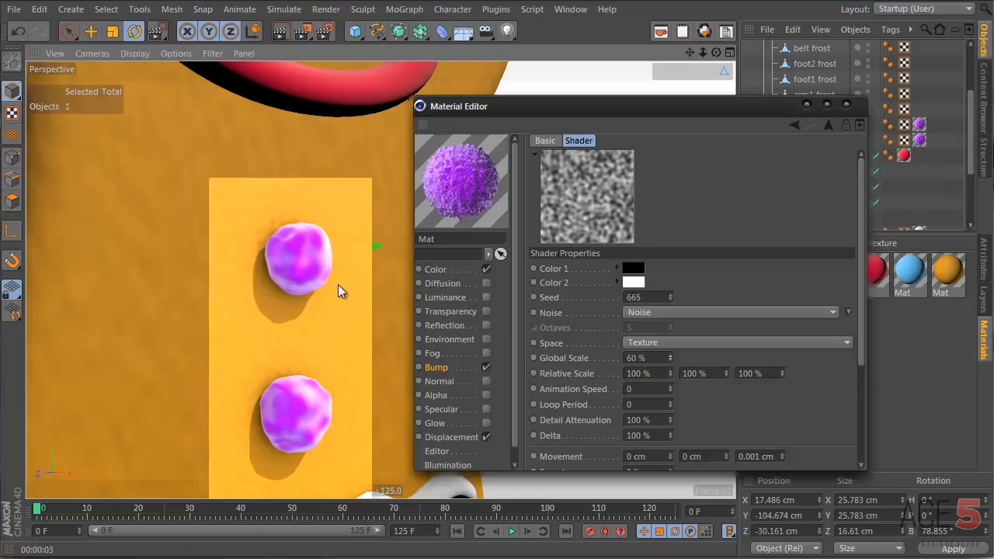
# Close the Material Editor and frame the whole gingerbread man in the perspective view.
pyautogui.scroll(-6, 334, 295)
pyautogui.scroll(-1, 303, 306)
pyautogui.keyDown('alt'); pyautogui.moveTo(303, 306); pyautogui.dragTo(182, 303, button='middle'); pyautogui.keyUp('alt')
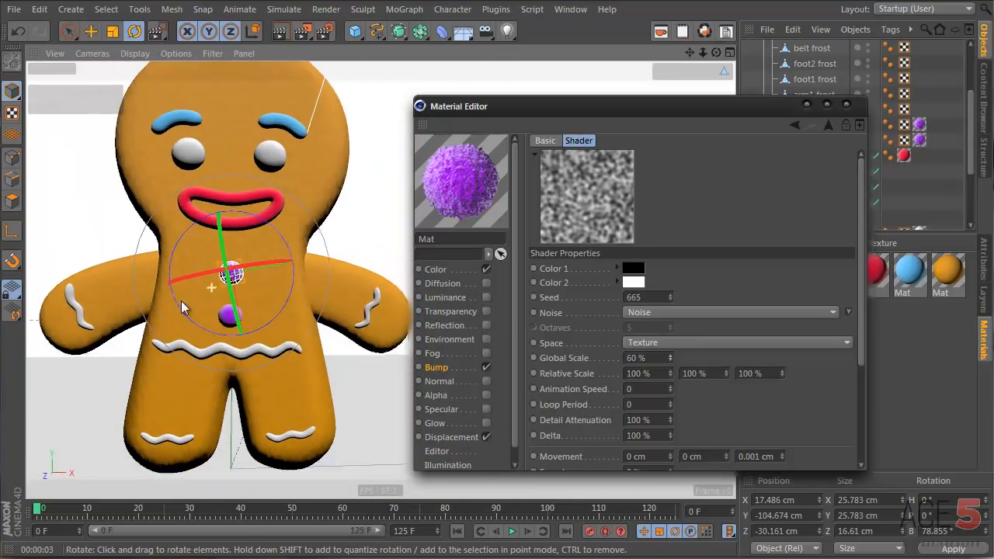
pyautogui.keyDown('alt'); pyautogui.moveTo(178, 300); pyautogui.dragTo(136, 384); pyautogui.keyUp('alt')
pyautogui.click(283, 251)
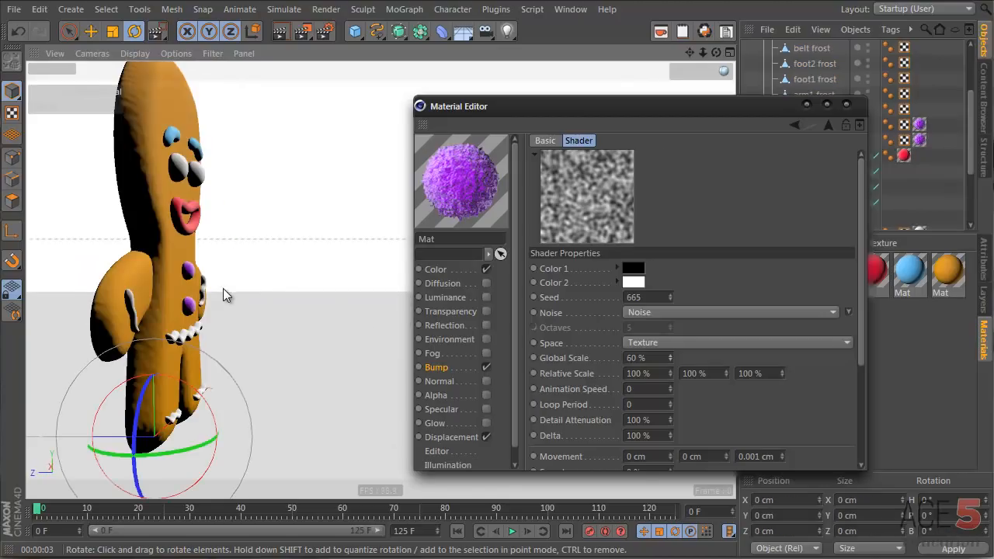
pyautogui.scroll(-4, 224, 289)
pyautogui.keyDown('alt'); pyautogui.moveTo(224, 288); pyautogui.dragTo(124, 295); pyautogui.keyUp('alt')
pyautogui.click(849, 105)
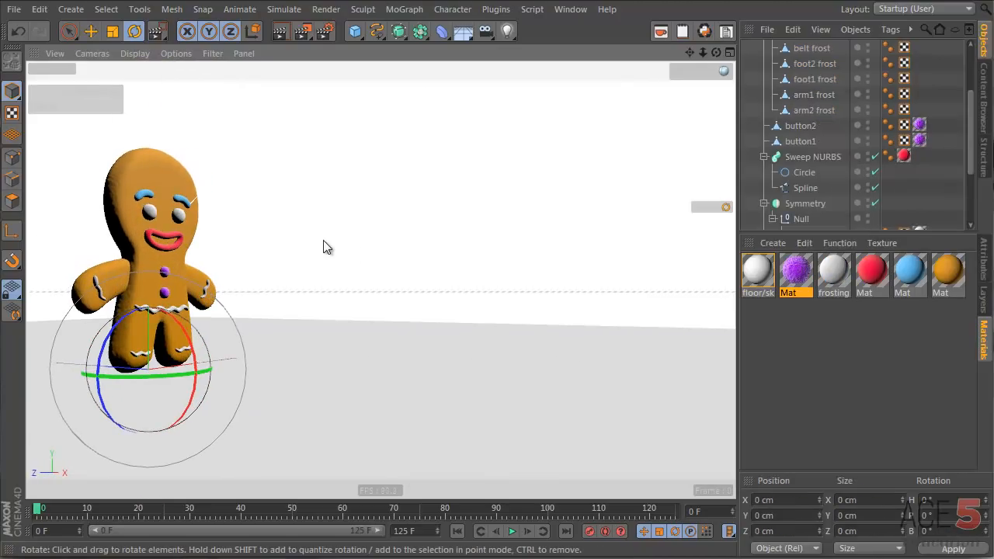
pyautogui.keyDown('alt'); pyautogui.moveTo(185, 258); pyautogui.dragTo(236, 282, button='middle'); pyautogui.keyUp('alt')
pyautogui.scroll(3, 247, 305)
pyautogui.keyDown('alt'); pyautogui.moveTo(246, 305); pyautogui.dragTo(164, 299); pyautogui.keyUp('alt')
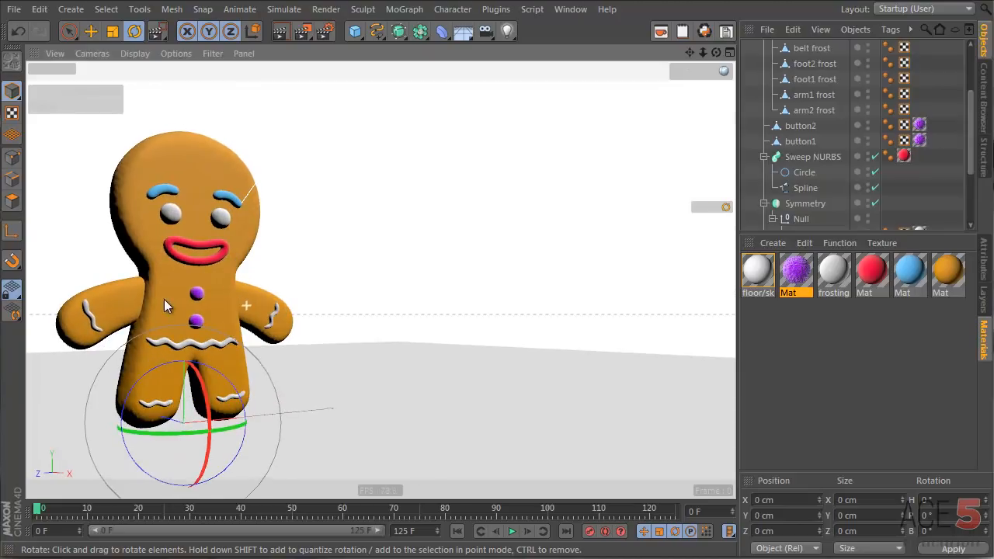
# Reframe the gingerbread man from a slightly lower angle, filling more of the perspective view, and test-render the whole view.
pyautogui.keyDown('alt'); pyautogui.moveTo(211, 299); pyautogui.dragTo(238, 310, button='middle'); pyautogui.keyUp('alt')
pyautogui.scroll(3, 254, 299)
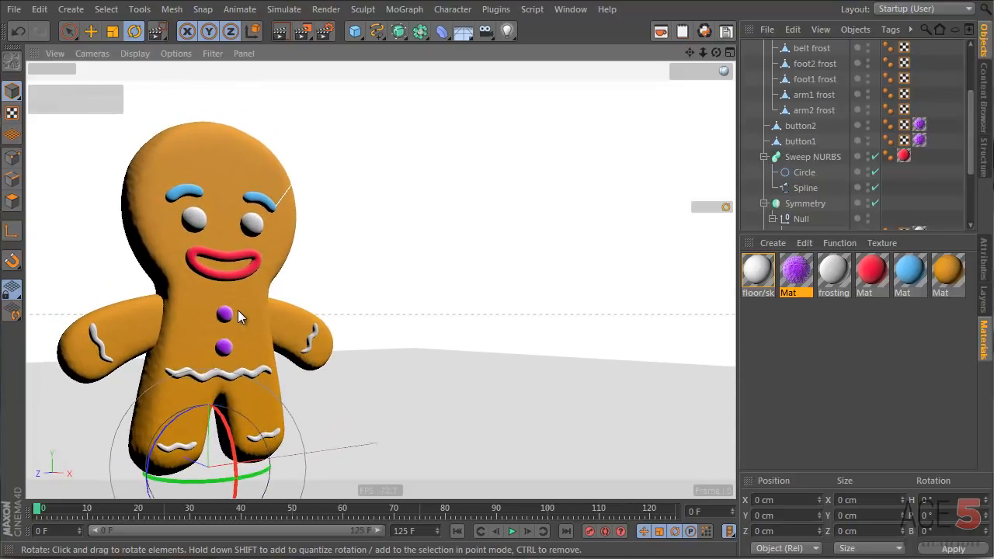
pyautogui.keyDown('alt'); pyautogui.moveTo(238, 309); pyautogui.dragTo(267, 302); pyautogui.keyUp('alt')
pyautogui.keyDown('alt'); pyautogui.moveTo(267, 302); pyautogui.dragTo(265, 294, button='middle'); pyautogui.keyUp('alt')
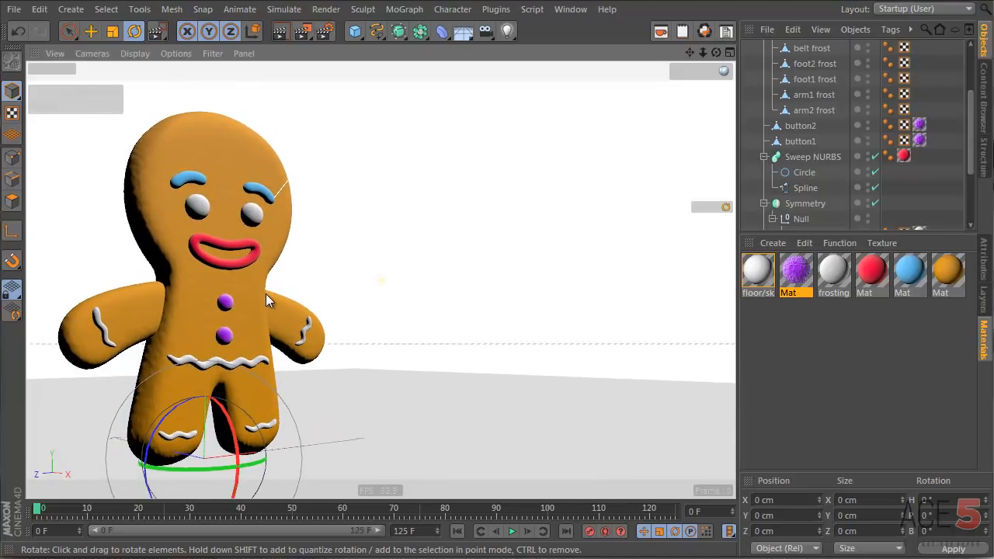
pyautogui.click(281, 32)
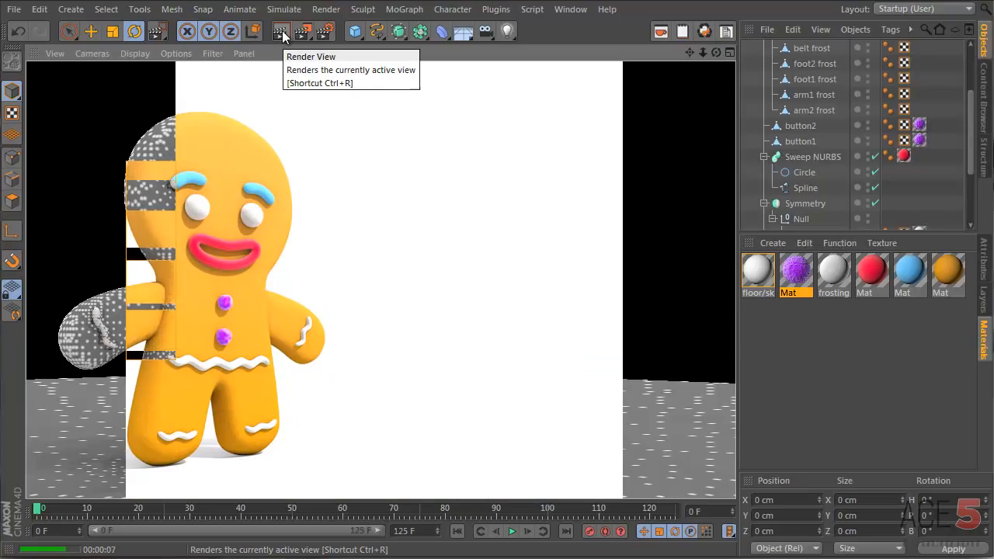
# Try the purple material's Fresnel colour Mix Strength at 29%, raise it to 47%, and test-render the button region each time.
pyautogui.doubleClick(796, 274)
pyautogui.moveTo(292, 32); pyautogui.dragTo(548, 61)
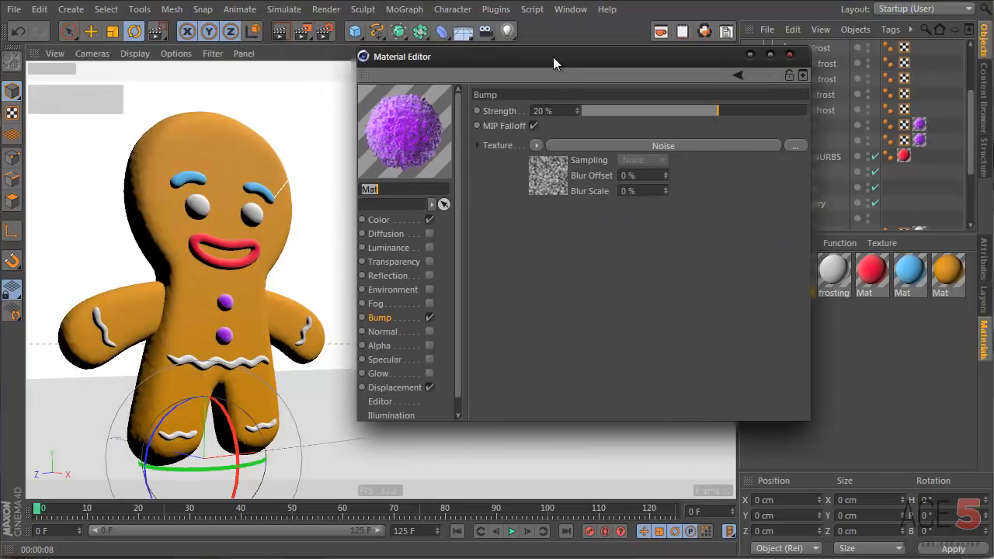
pyautogui.click(380, 219)
pyautogui.moveTo(682, 332); pyautogui.dragTo(652, 332)
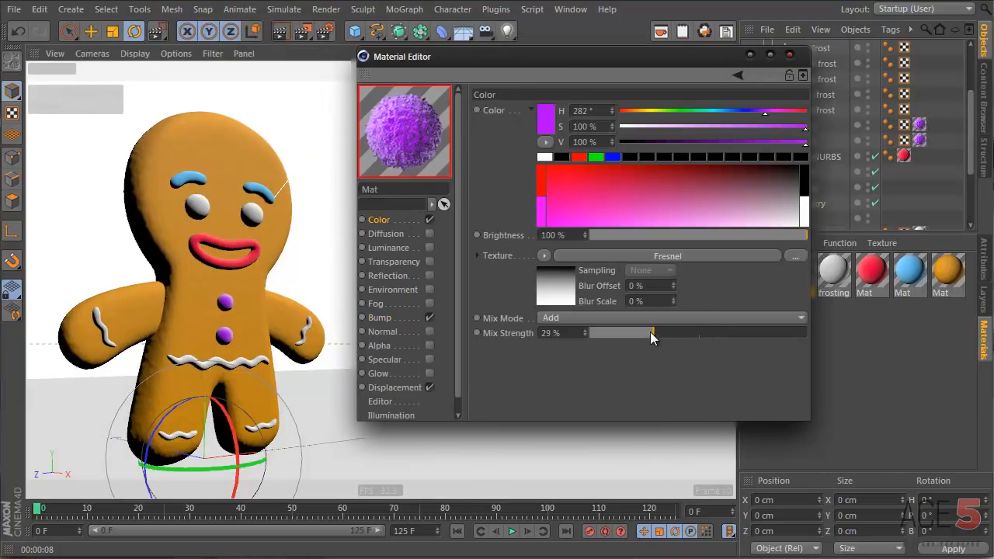
pyautogui.hotkey('ctrl', 'r')
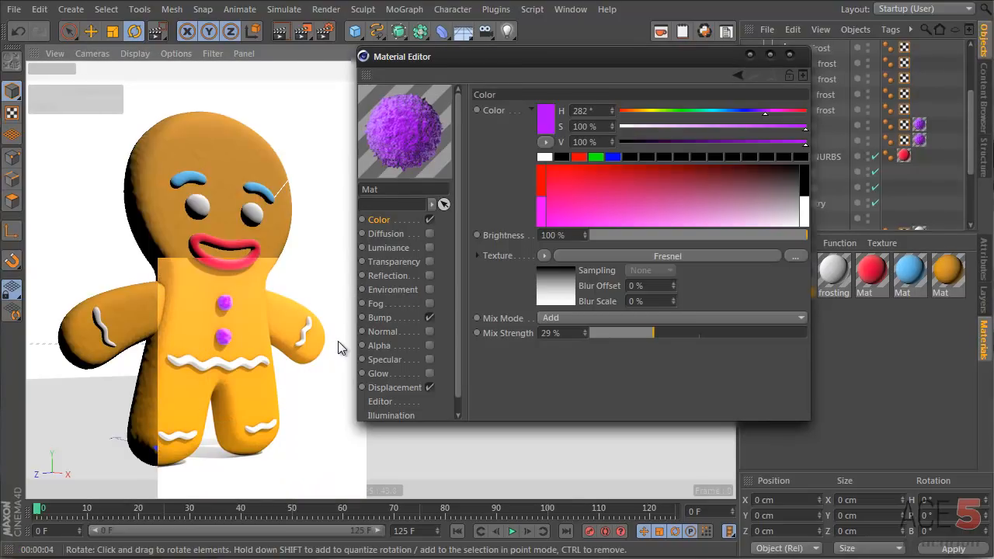
pyautogui.moveTo(663, 332); pyautogui.dragTo(692, 333)
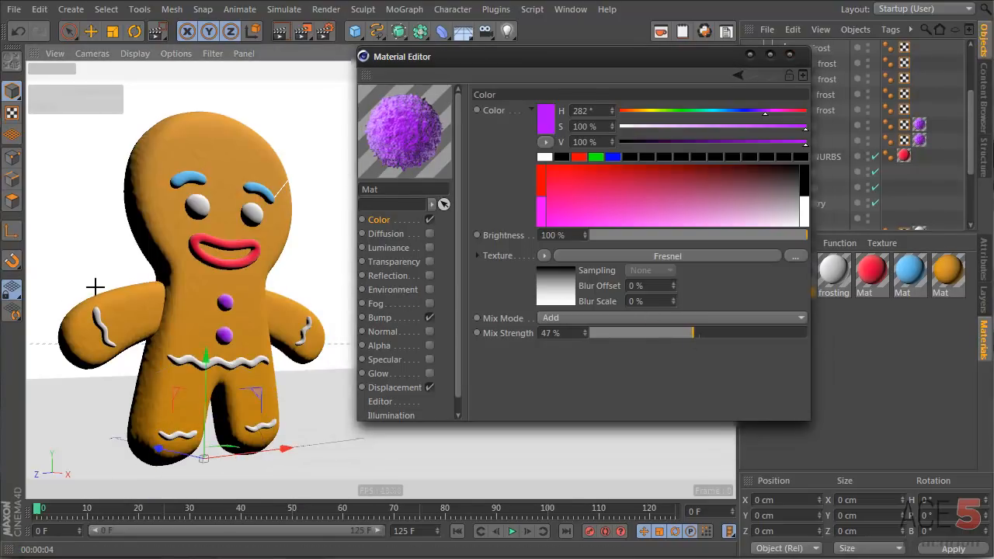
pyautogui.moveTo(101, 275); pyautogui.dragTo(308, 442)
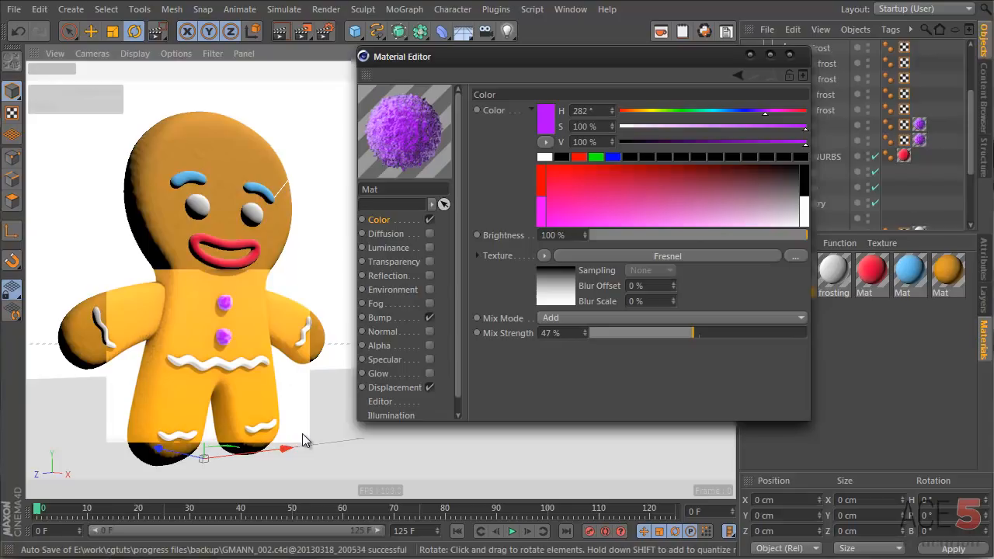
pyautogui.click(789, 54)
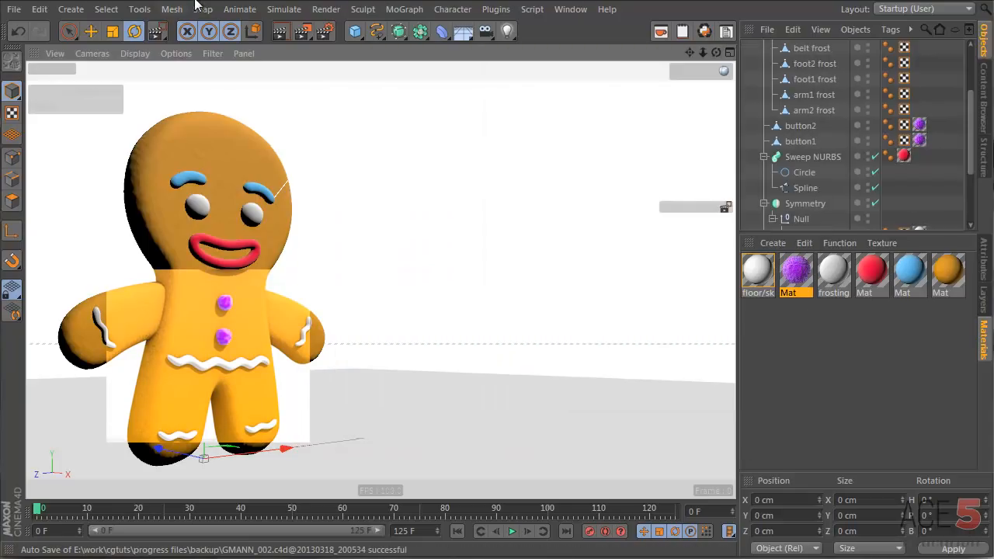
pyautogui.click(300, 31)
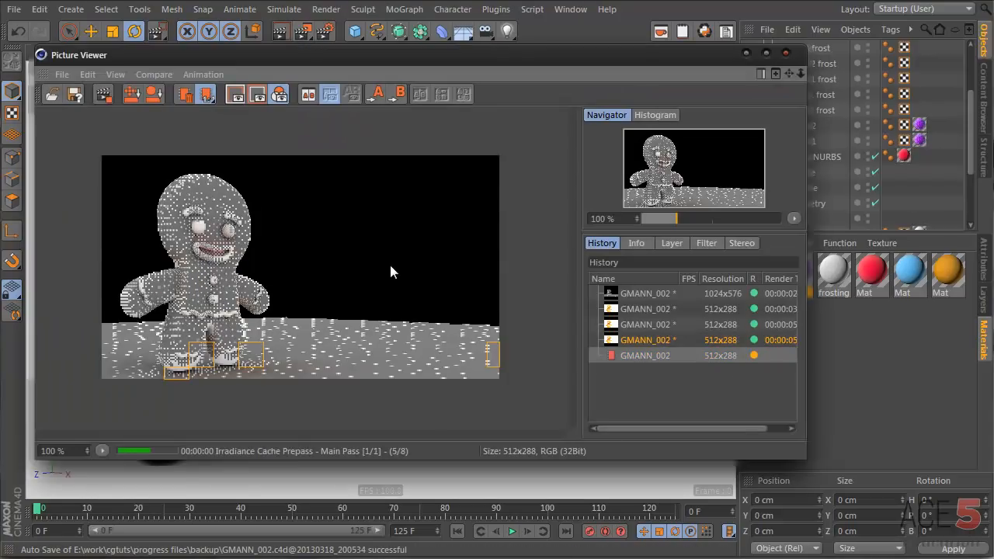
pyautogui.press('Escape')
pyautogui.click(621, 385)
pyautogui.click(785, 52)
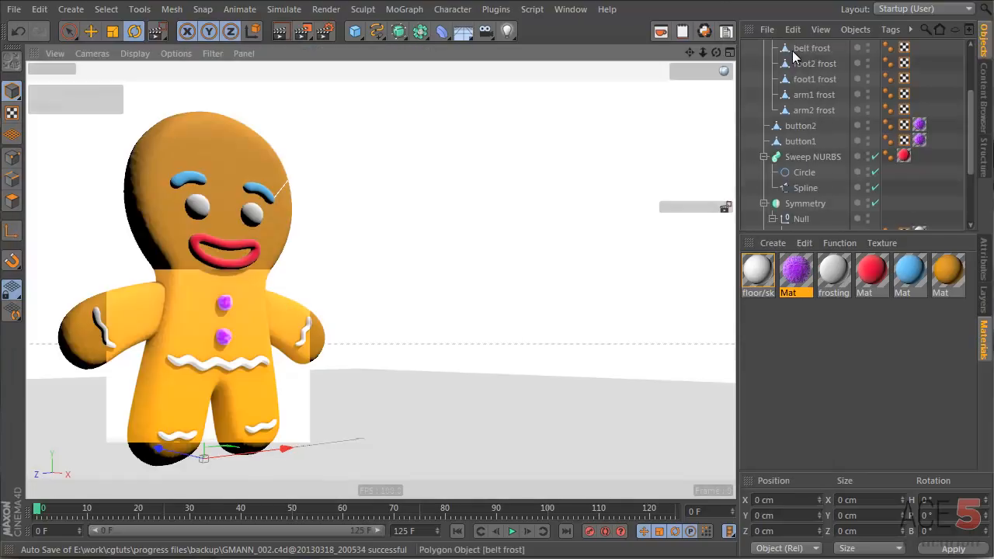
# Set the output width to 800 pixels with the ratio locked, and render the frame into an enlarged Picture Viewer.
pyautogui.hotkey('ctrl', 'b')
pyautogui.click(287, 153)
pyautogui.write('8')
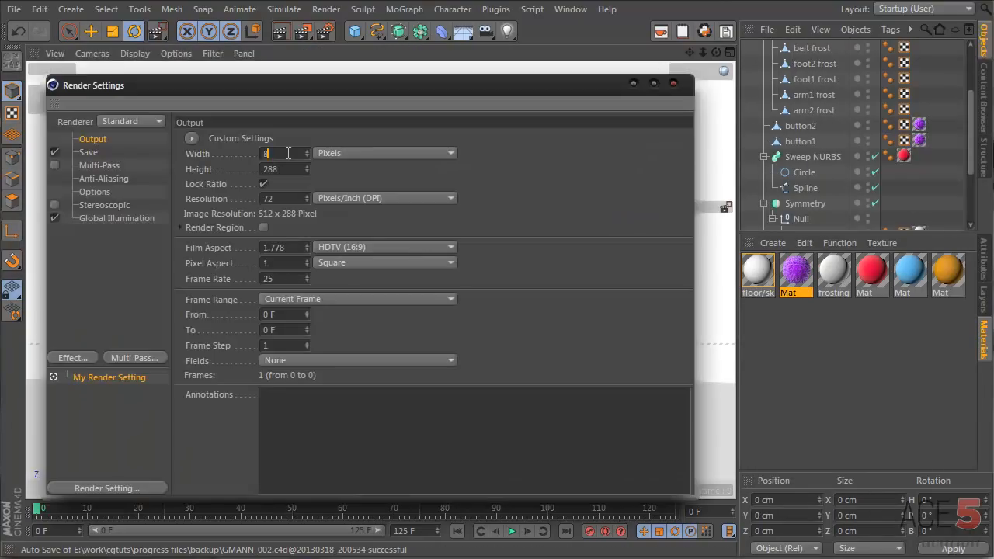
pyautogui.write('00')
pyautogui.press('Return')
pyautogui.click(302, 33)
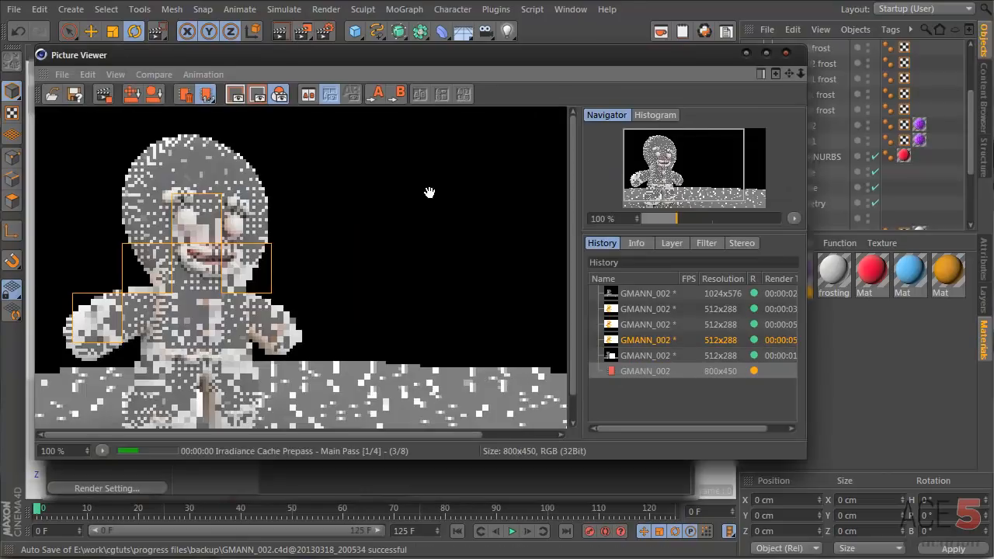
pyautogui.moveTo(805, 460); pyautogui.dragTo(964, 558)
pyautogui.moveTo(685, 56); pyautogui.dragTo(674, 20)
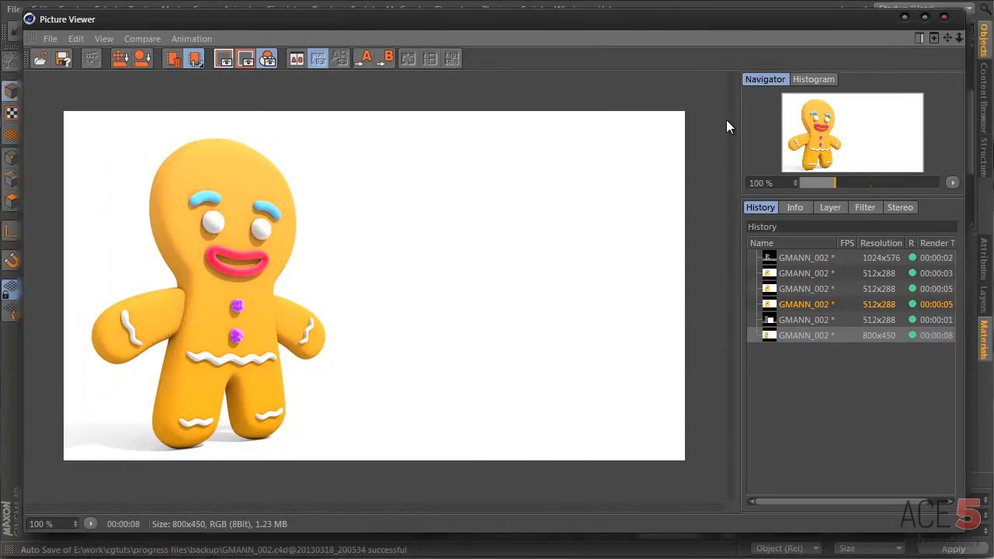
# Check the general Global Illumination render settings, including the Diffuse Depth.
pyautogui.hotkey('ctrl', 'b')
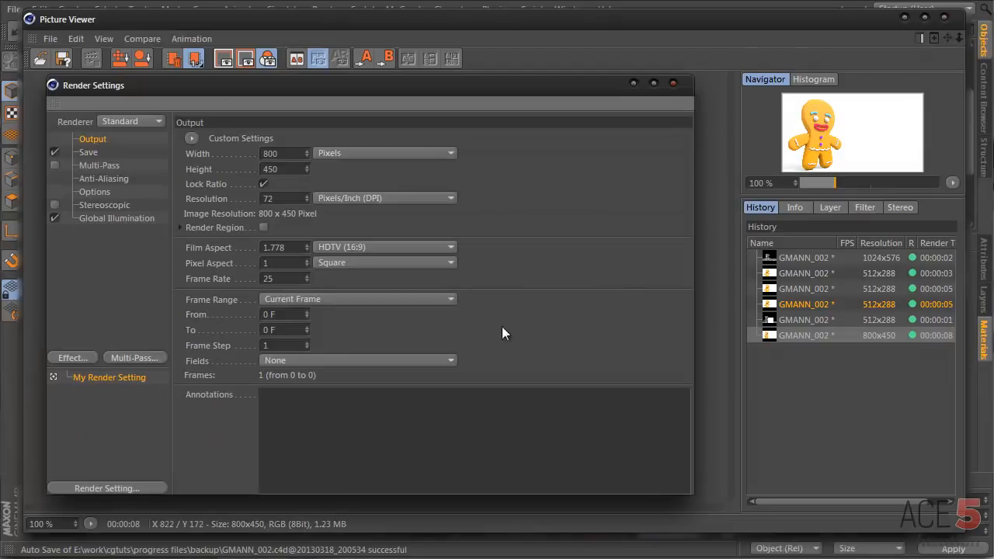
pyautogui.click(101, 218)
pyautogui.click(286, 187)
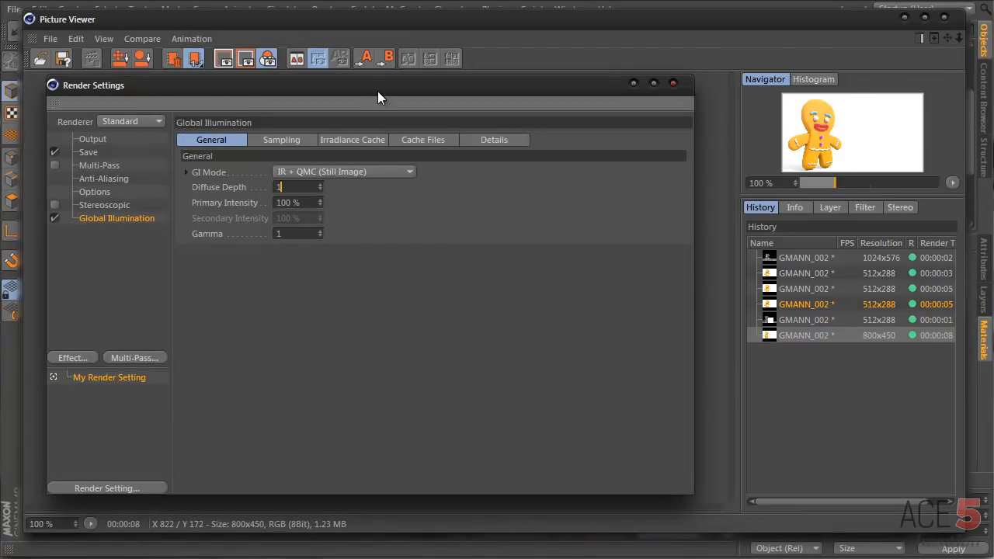
pyautogui.moveTo(377, 91); pyautogui.dragTo(528, 106)
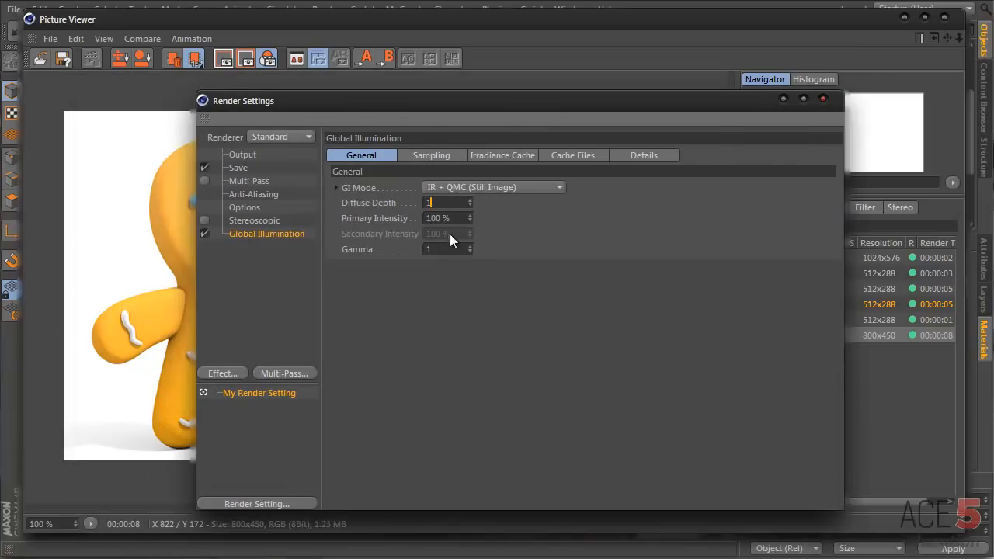
pyautogui.click(823, 98)
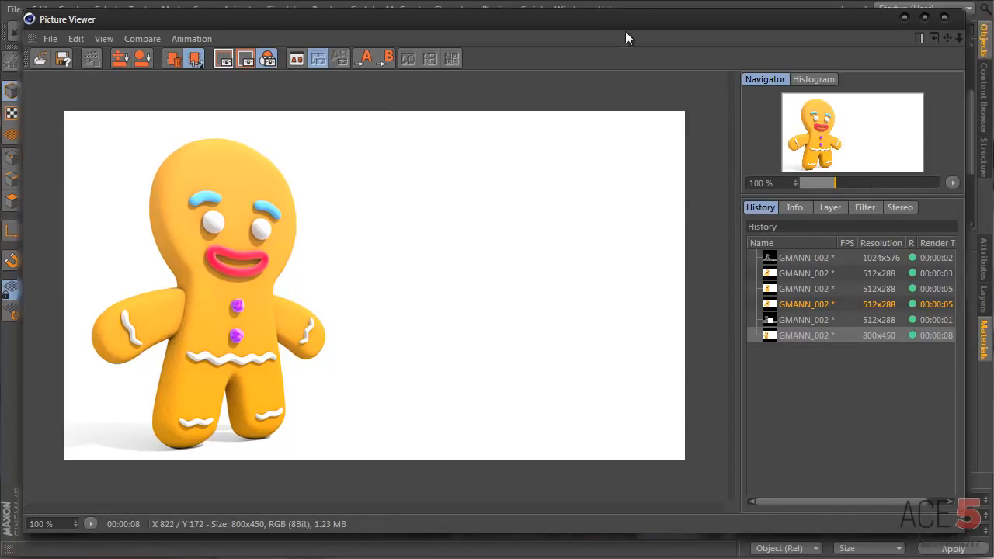
# Set the purple material's Displacement Strength to 32% and render the frame again into the Picture Viewer.
pyautogui.click(944, 17)
pyautogui.doubleClick(795, 271)
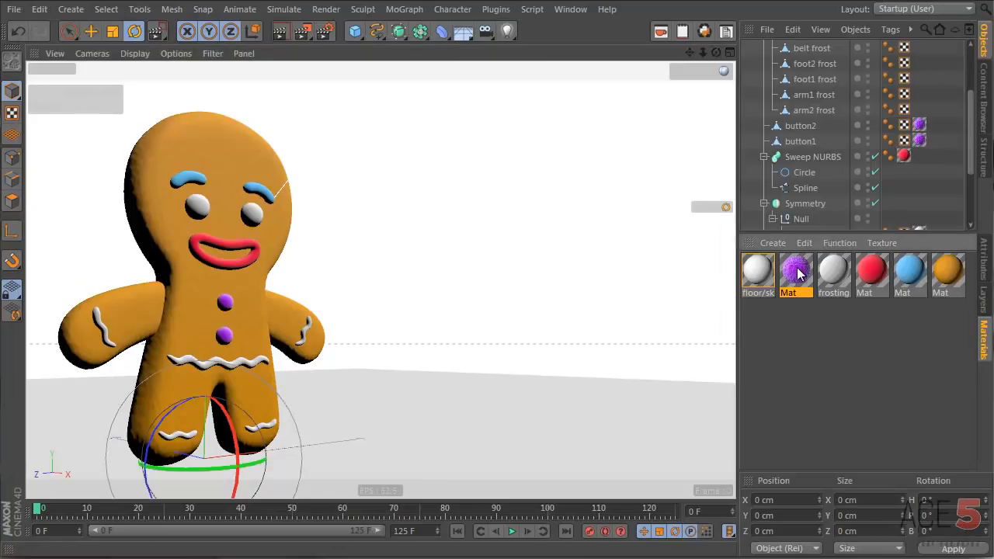
pyautogui.click(157, 359)
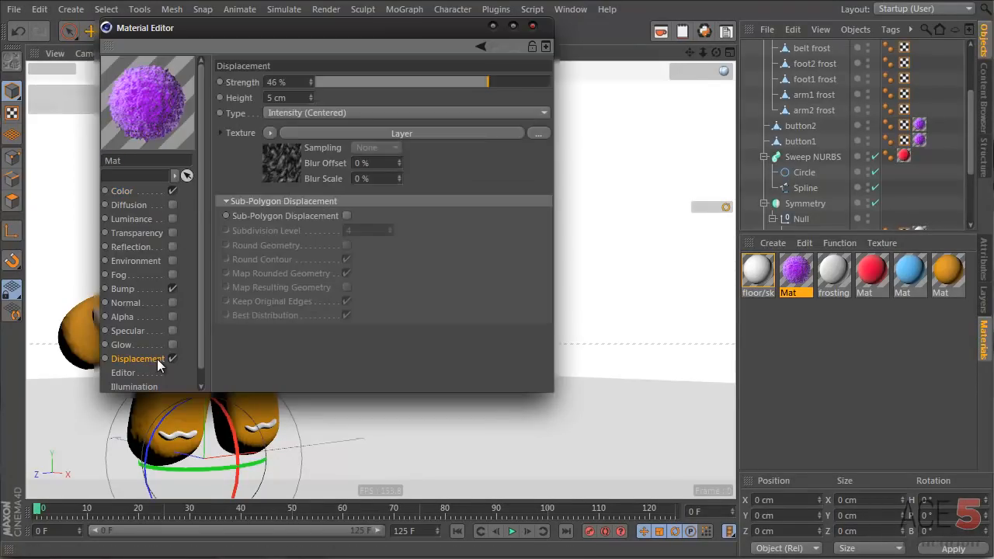
pyautogui.moveTo(484, 83); pyautogui.dragTo(468, 82)
pyautogui.moveTo(293, 31); pyautogui.dragTo(615, 109)
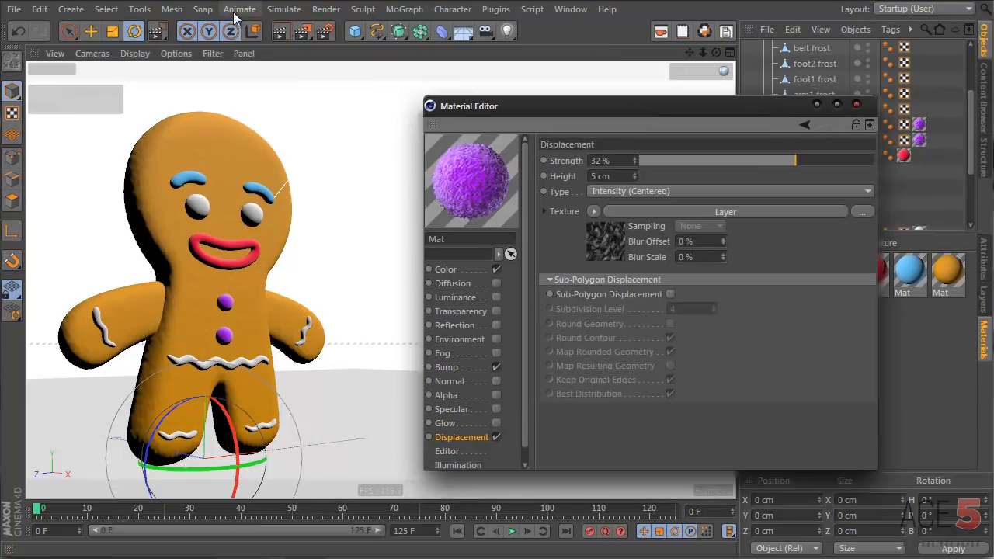
pyautogui.click(302, 30)
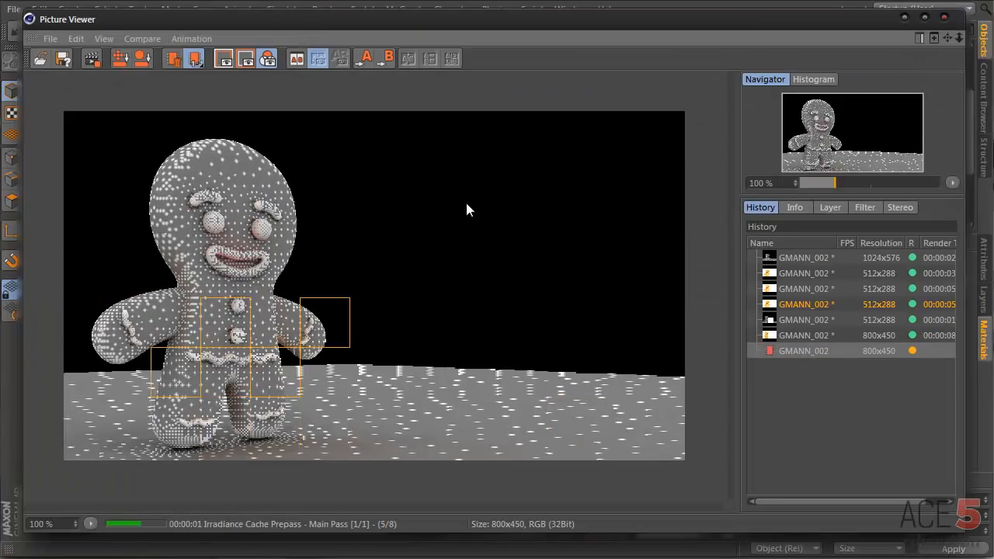